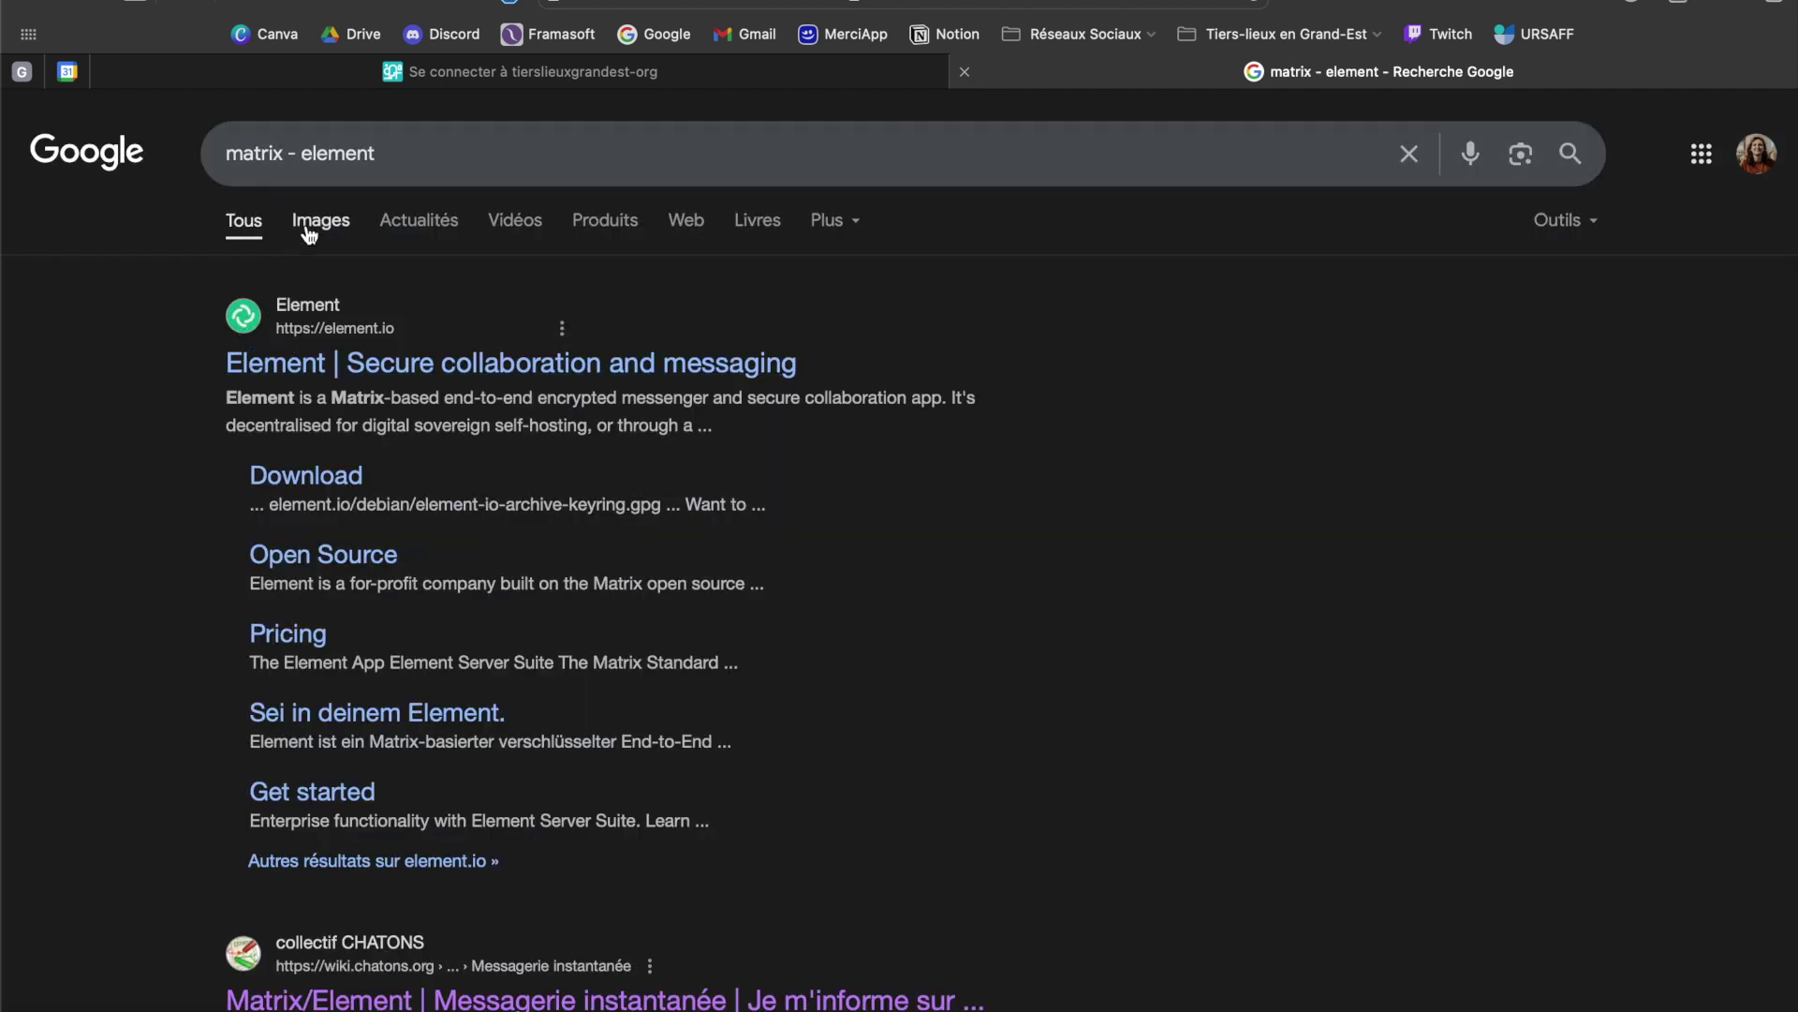
Show image results for the "matrix - element" search, narrowed to "Messagerie instantanée"
left_click(317, 225)
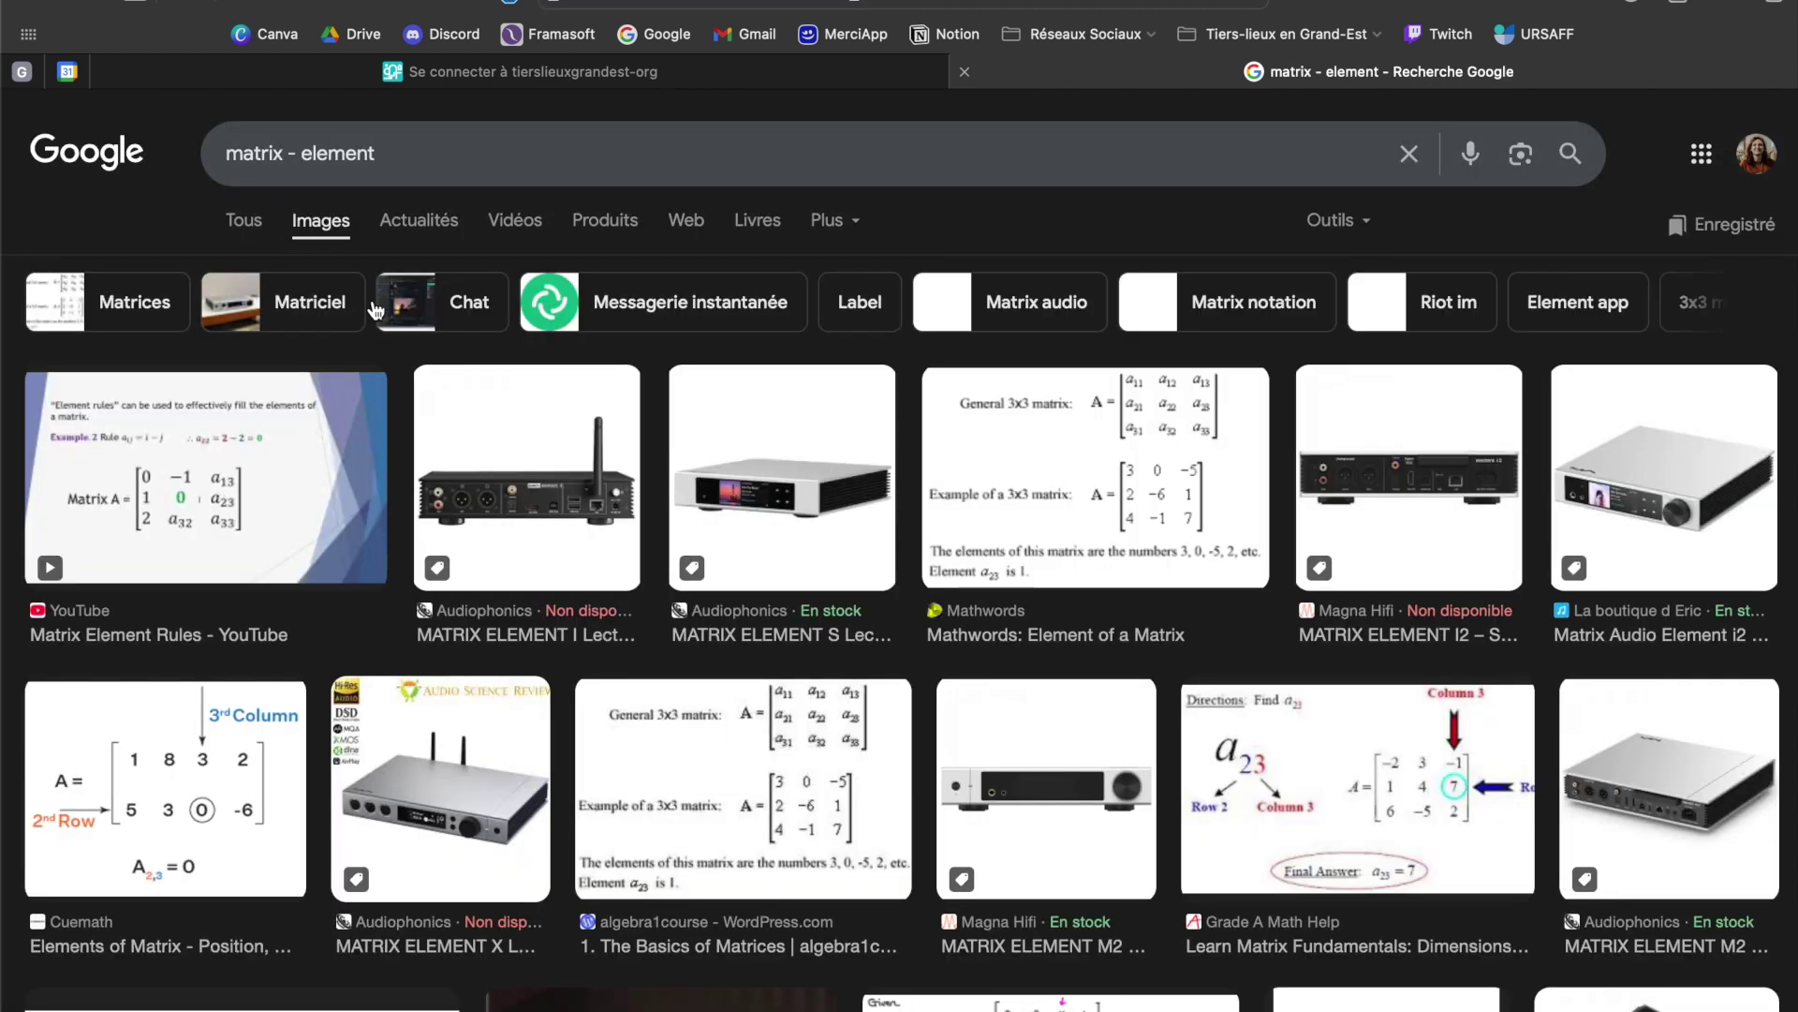
left_click(643, 313)
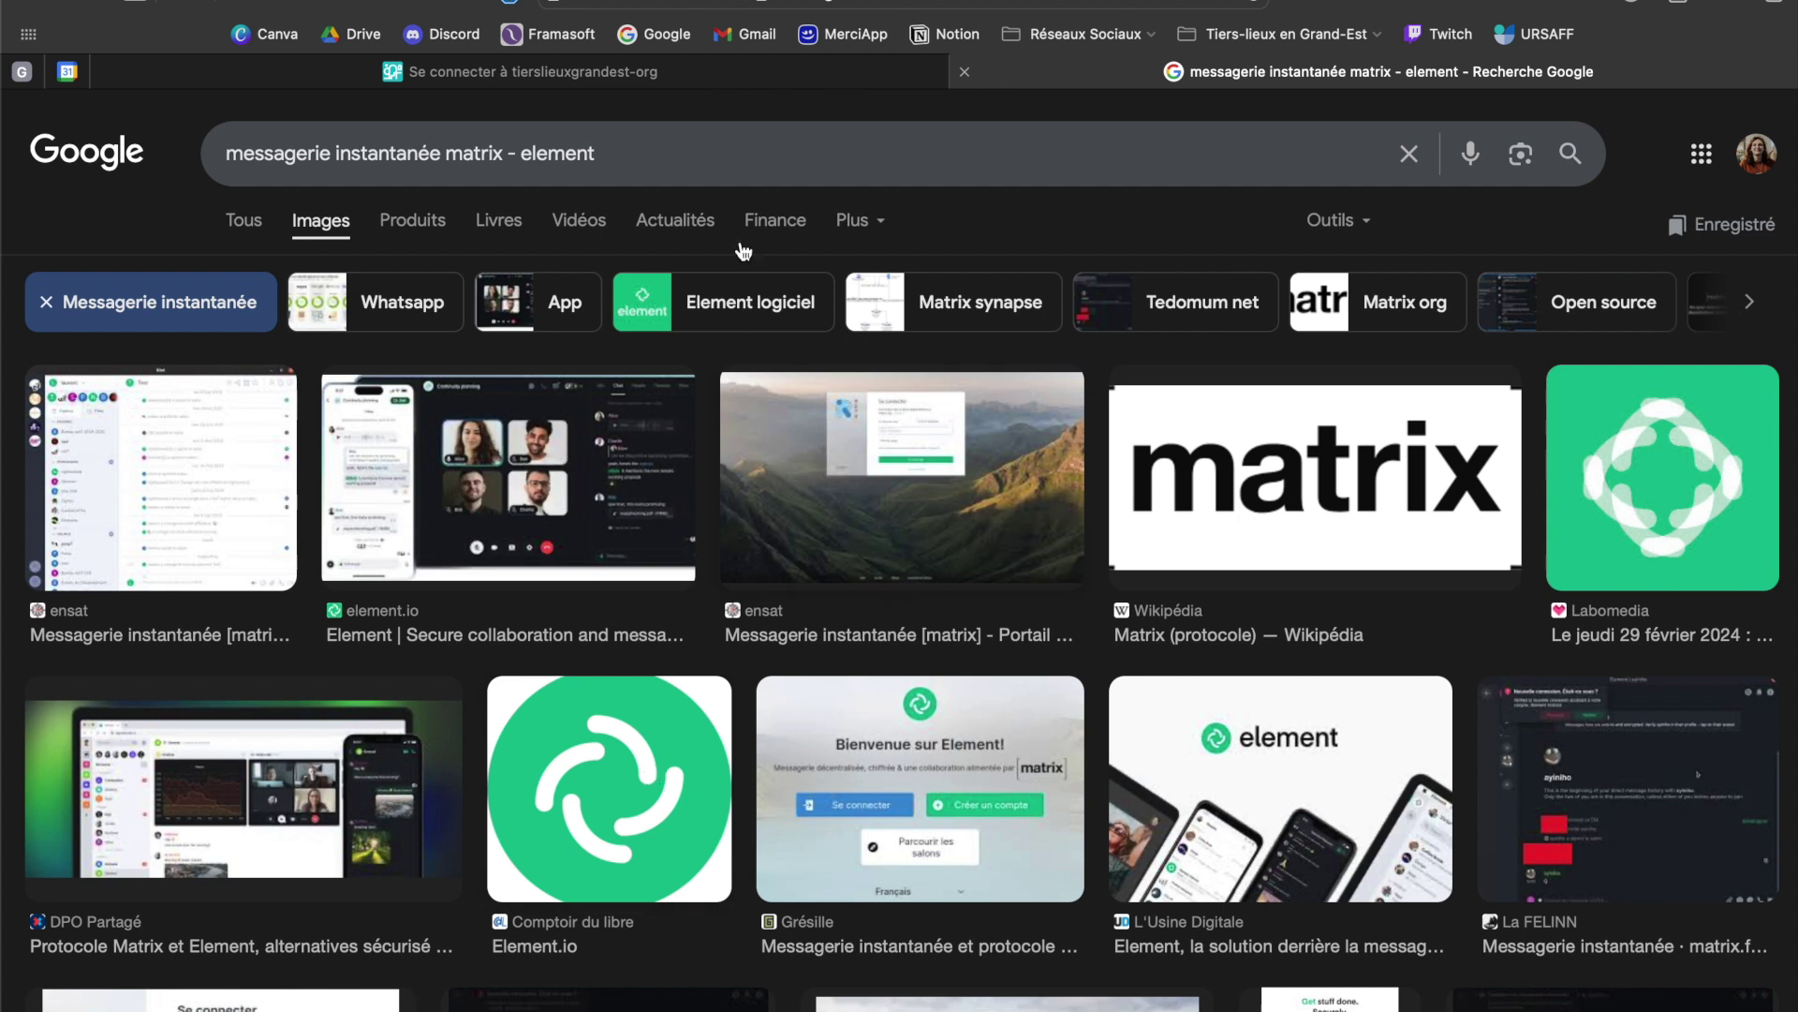
Go to the Tiers Lieux Grand Est website and open its "Rejoindre le réseau" page
left_click(831, 4)
key("super+v")
key("Return")
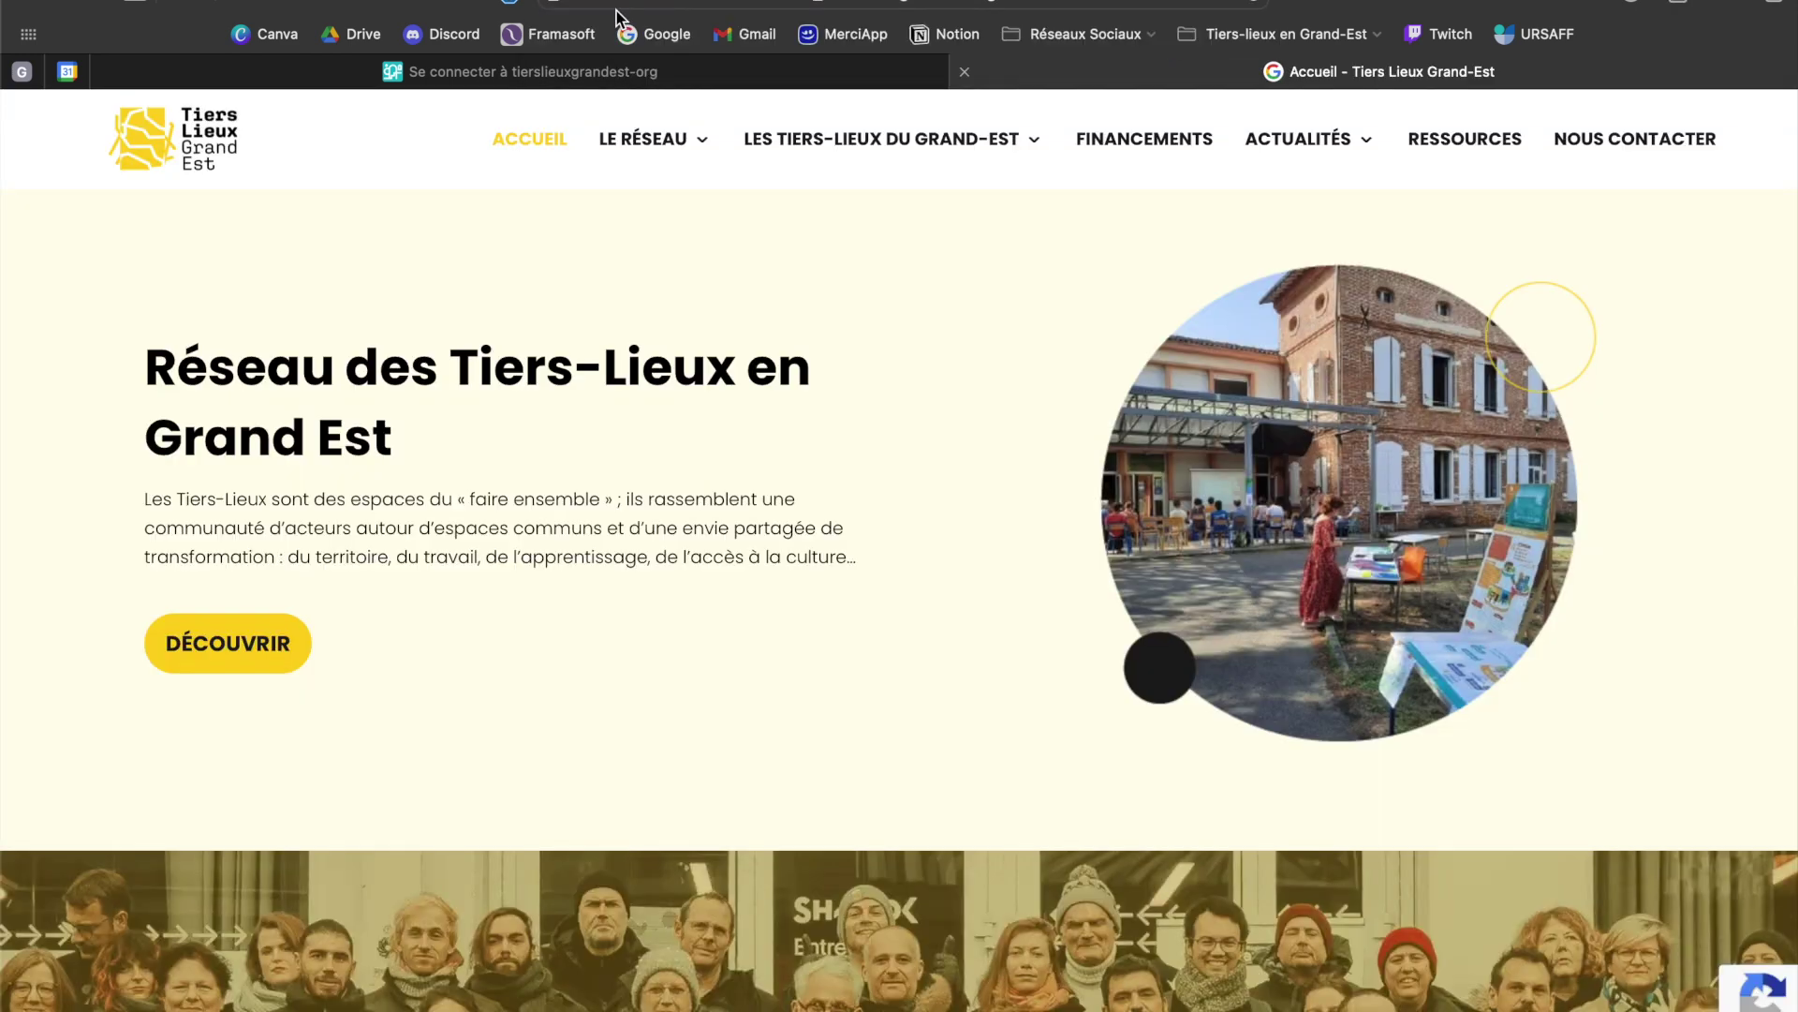
mouse_move(641, 168)
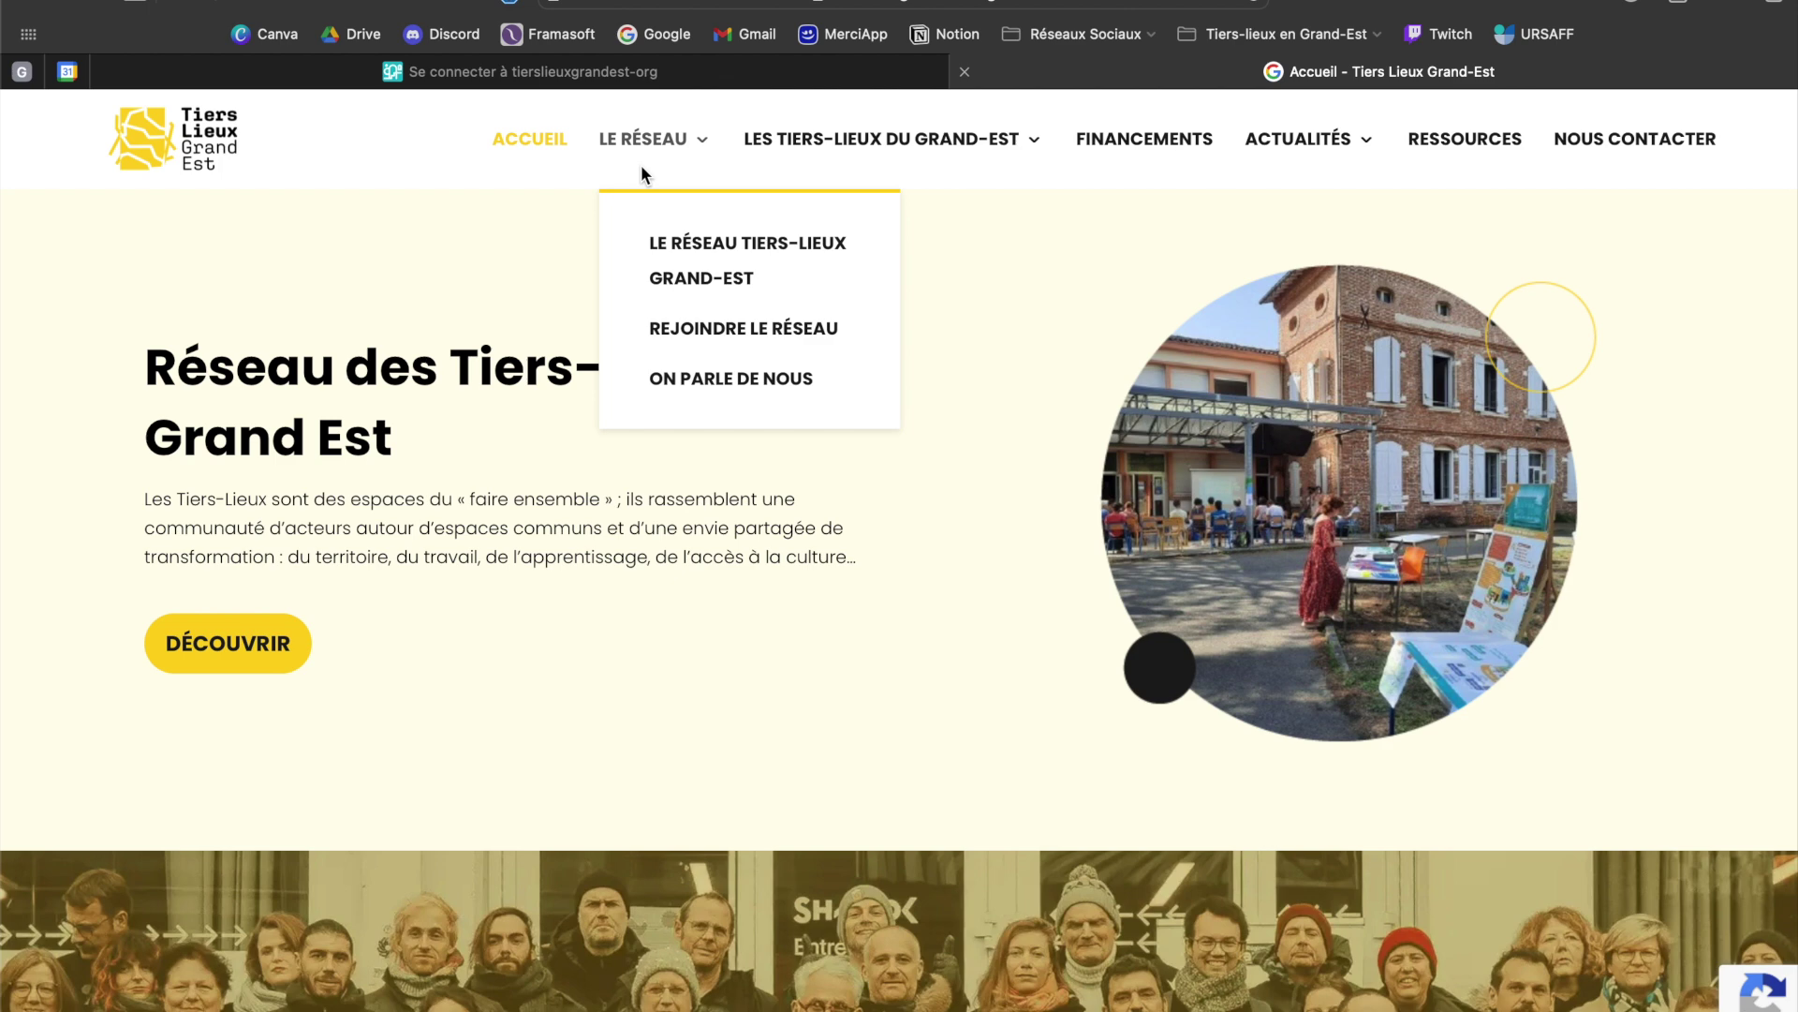
left_click(697, 347)
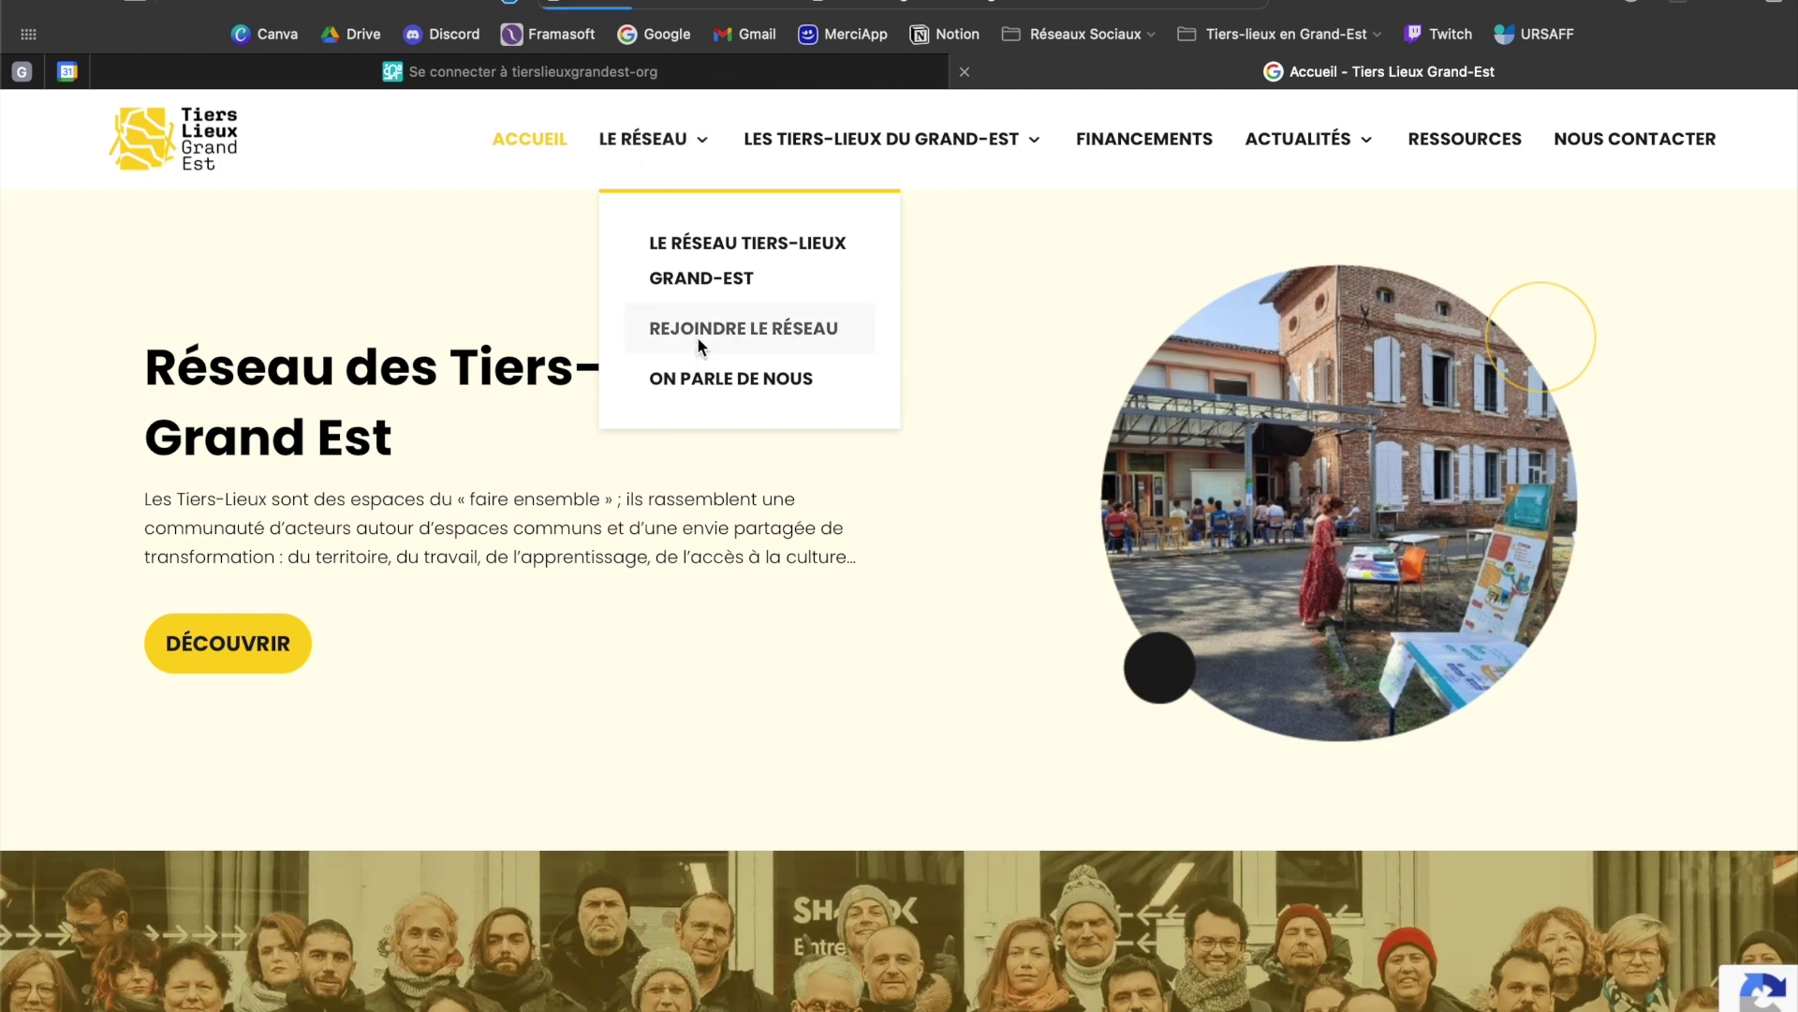
Open the instant messaging service listed under "Les espaces d'échange" and continue to its SSO sign-in
scroll(682, 531, "down", 10)
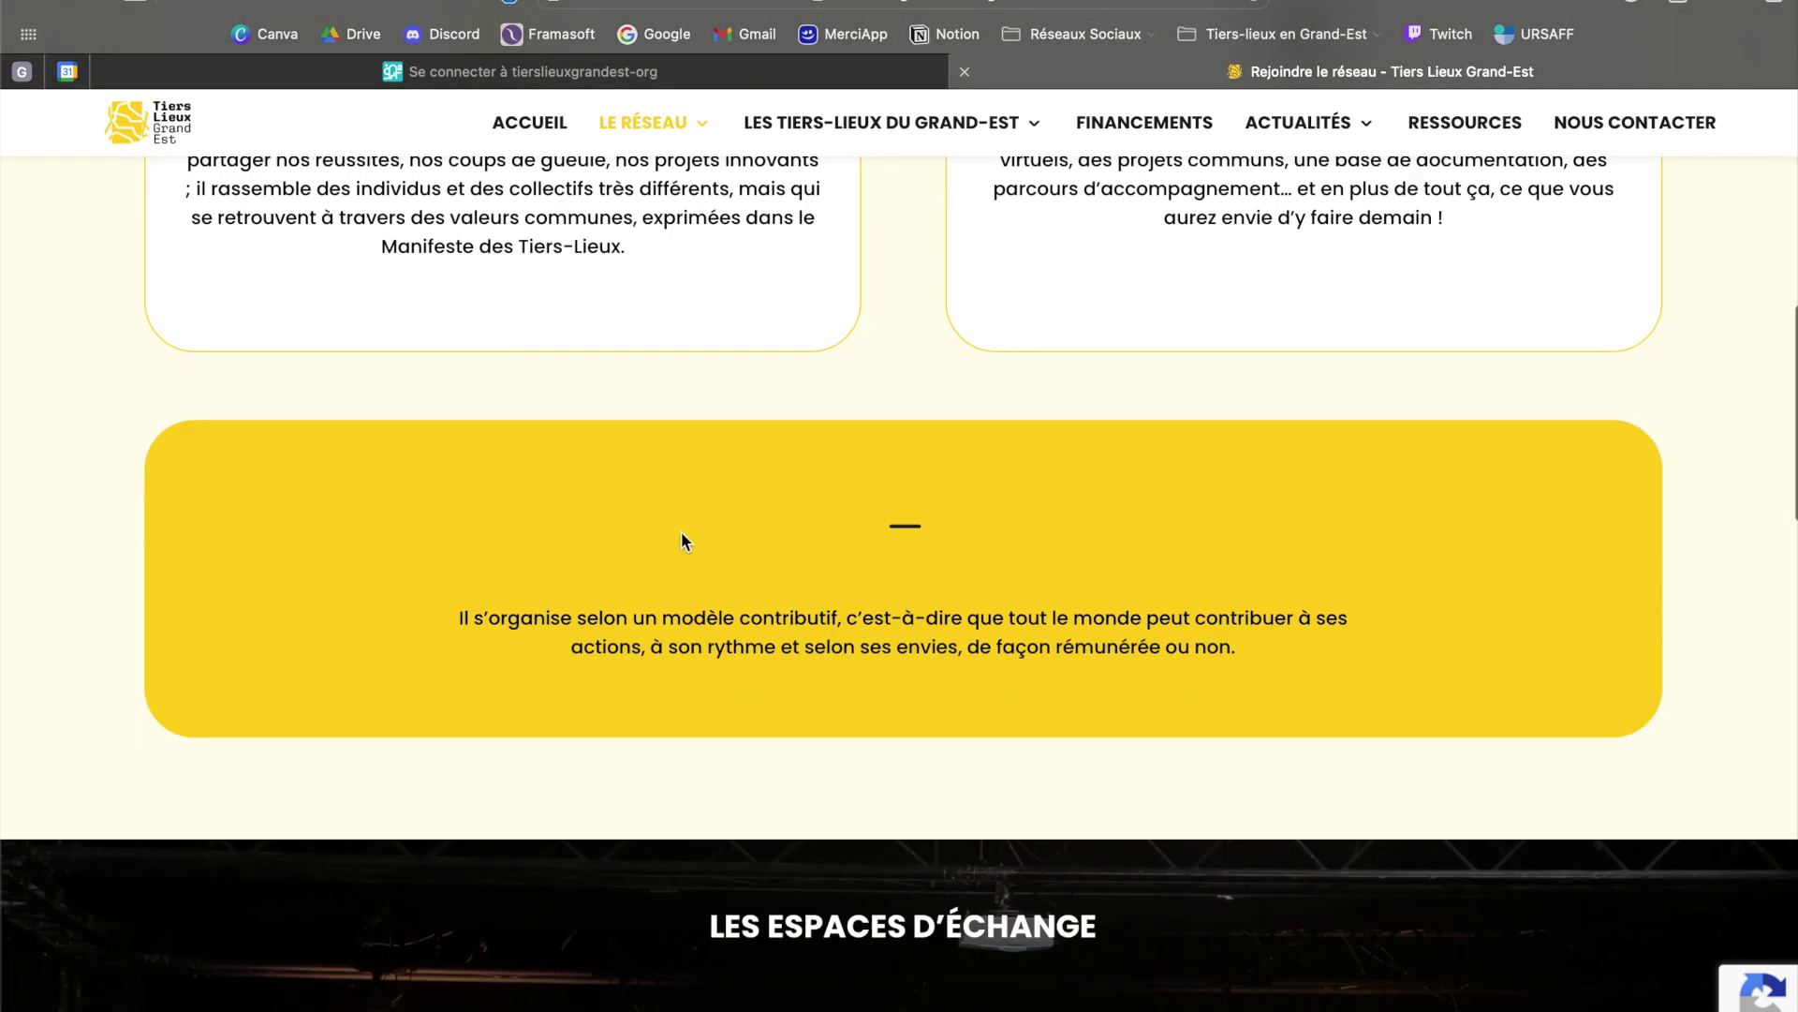
scroll(682, 531, "down", 7)
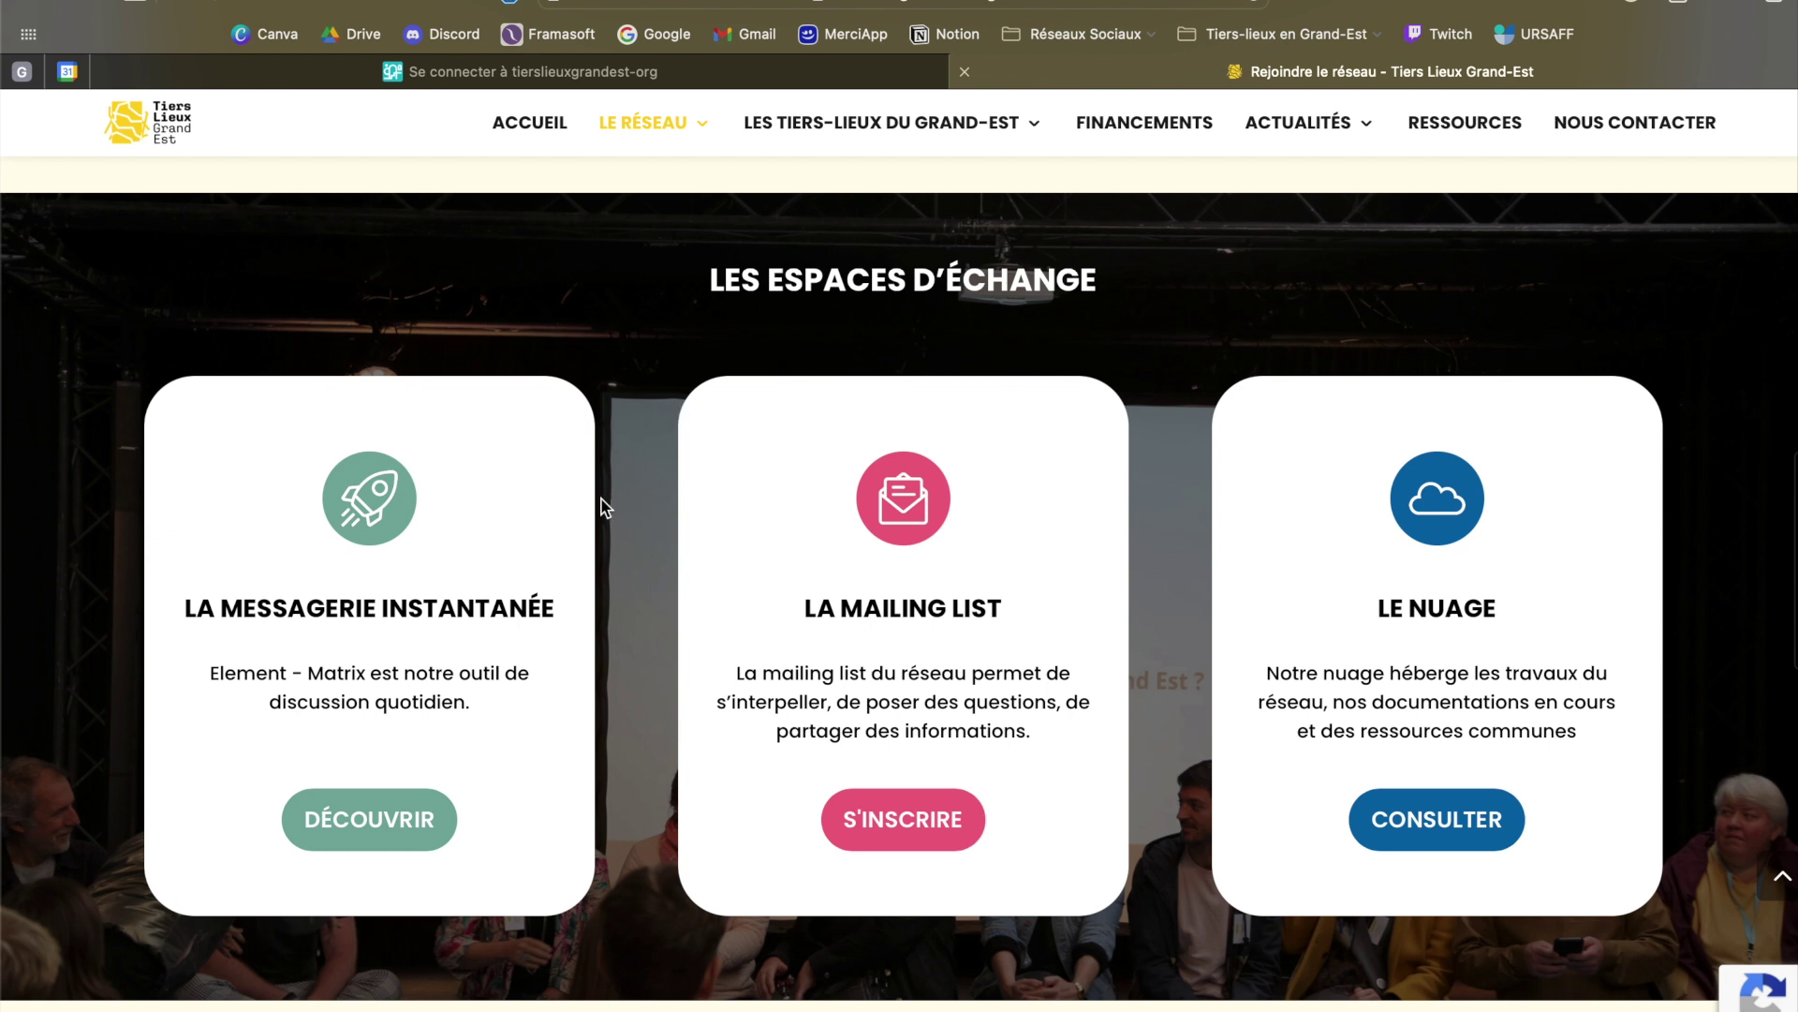
left_click(418, 847)
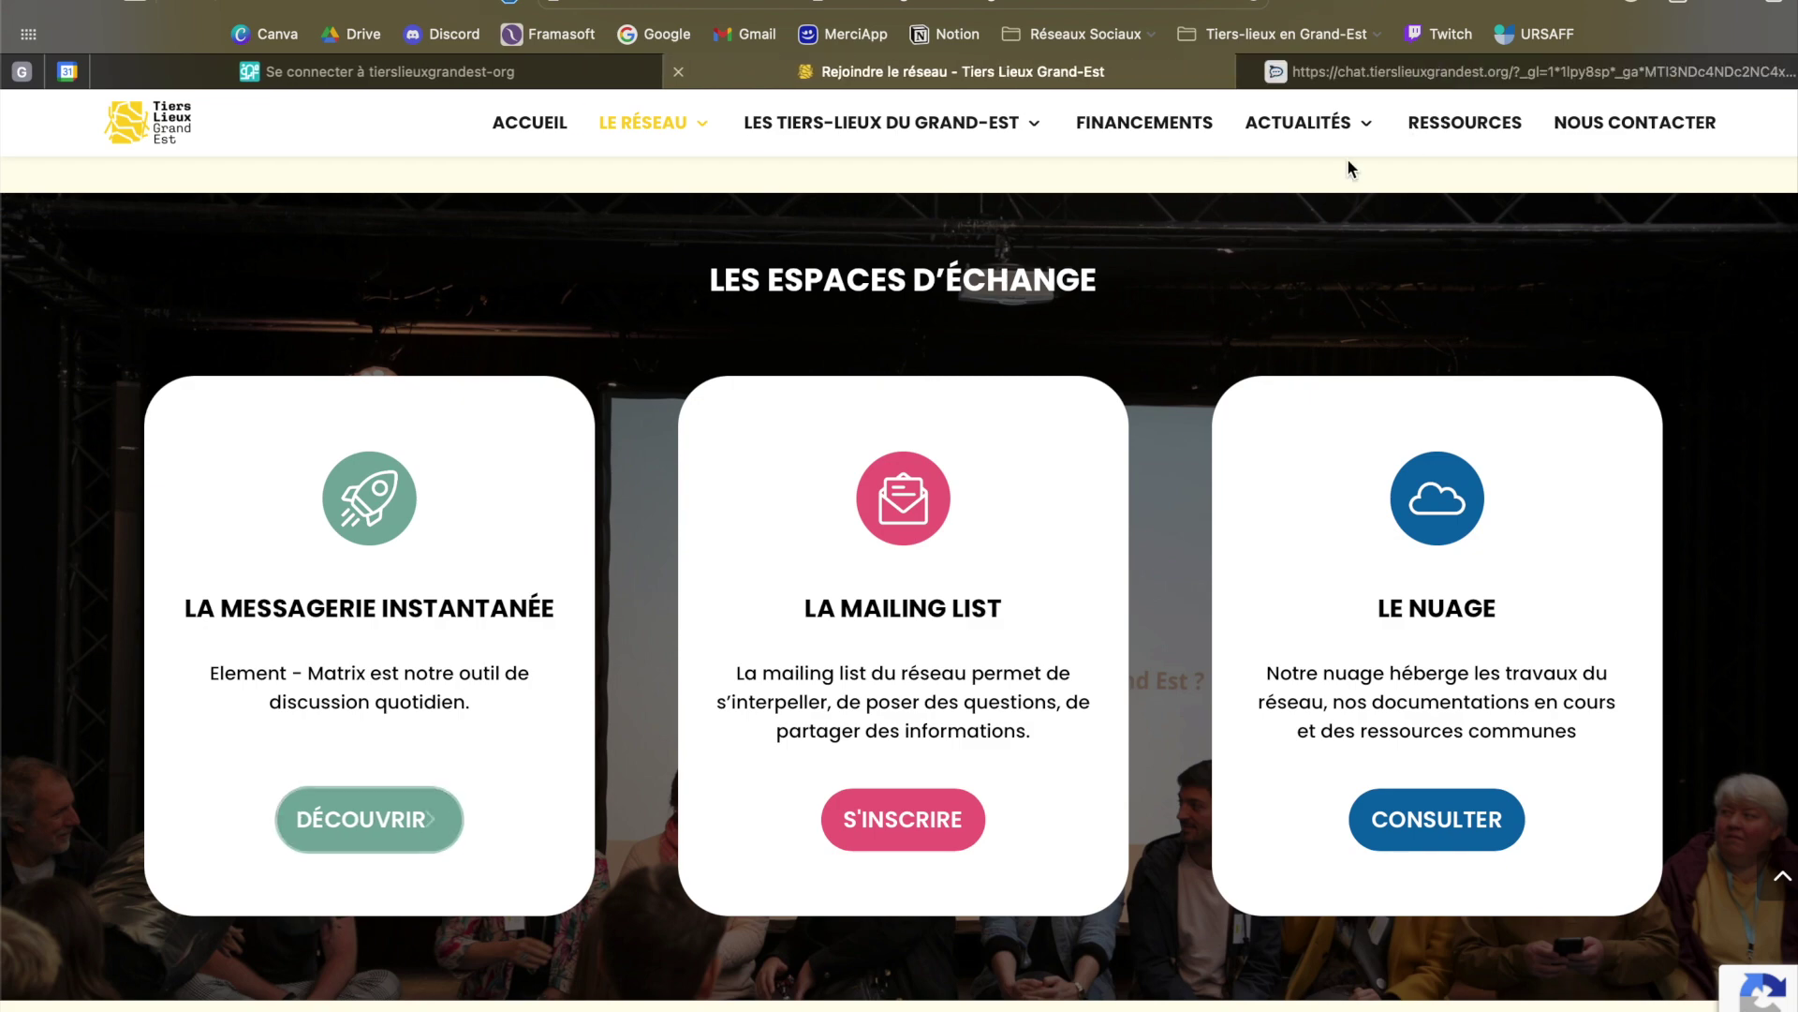
left_click(1386, 82)
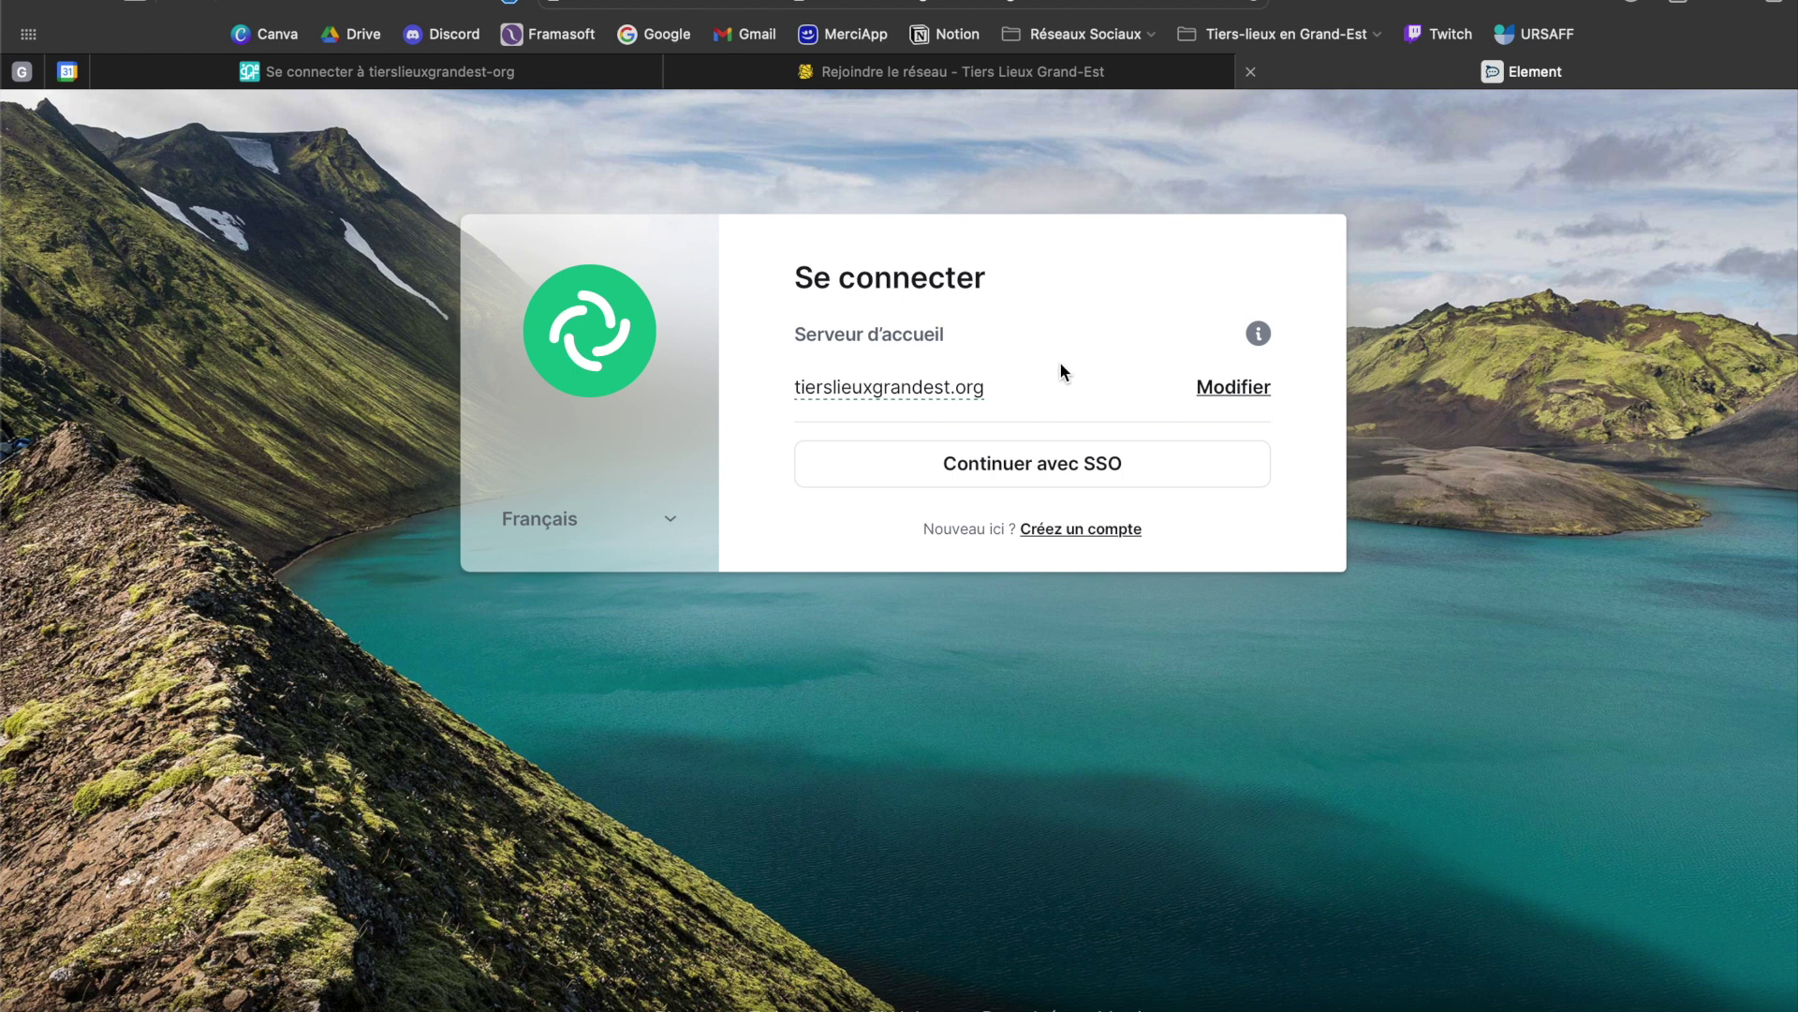
left_click(881, 468)
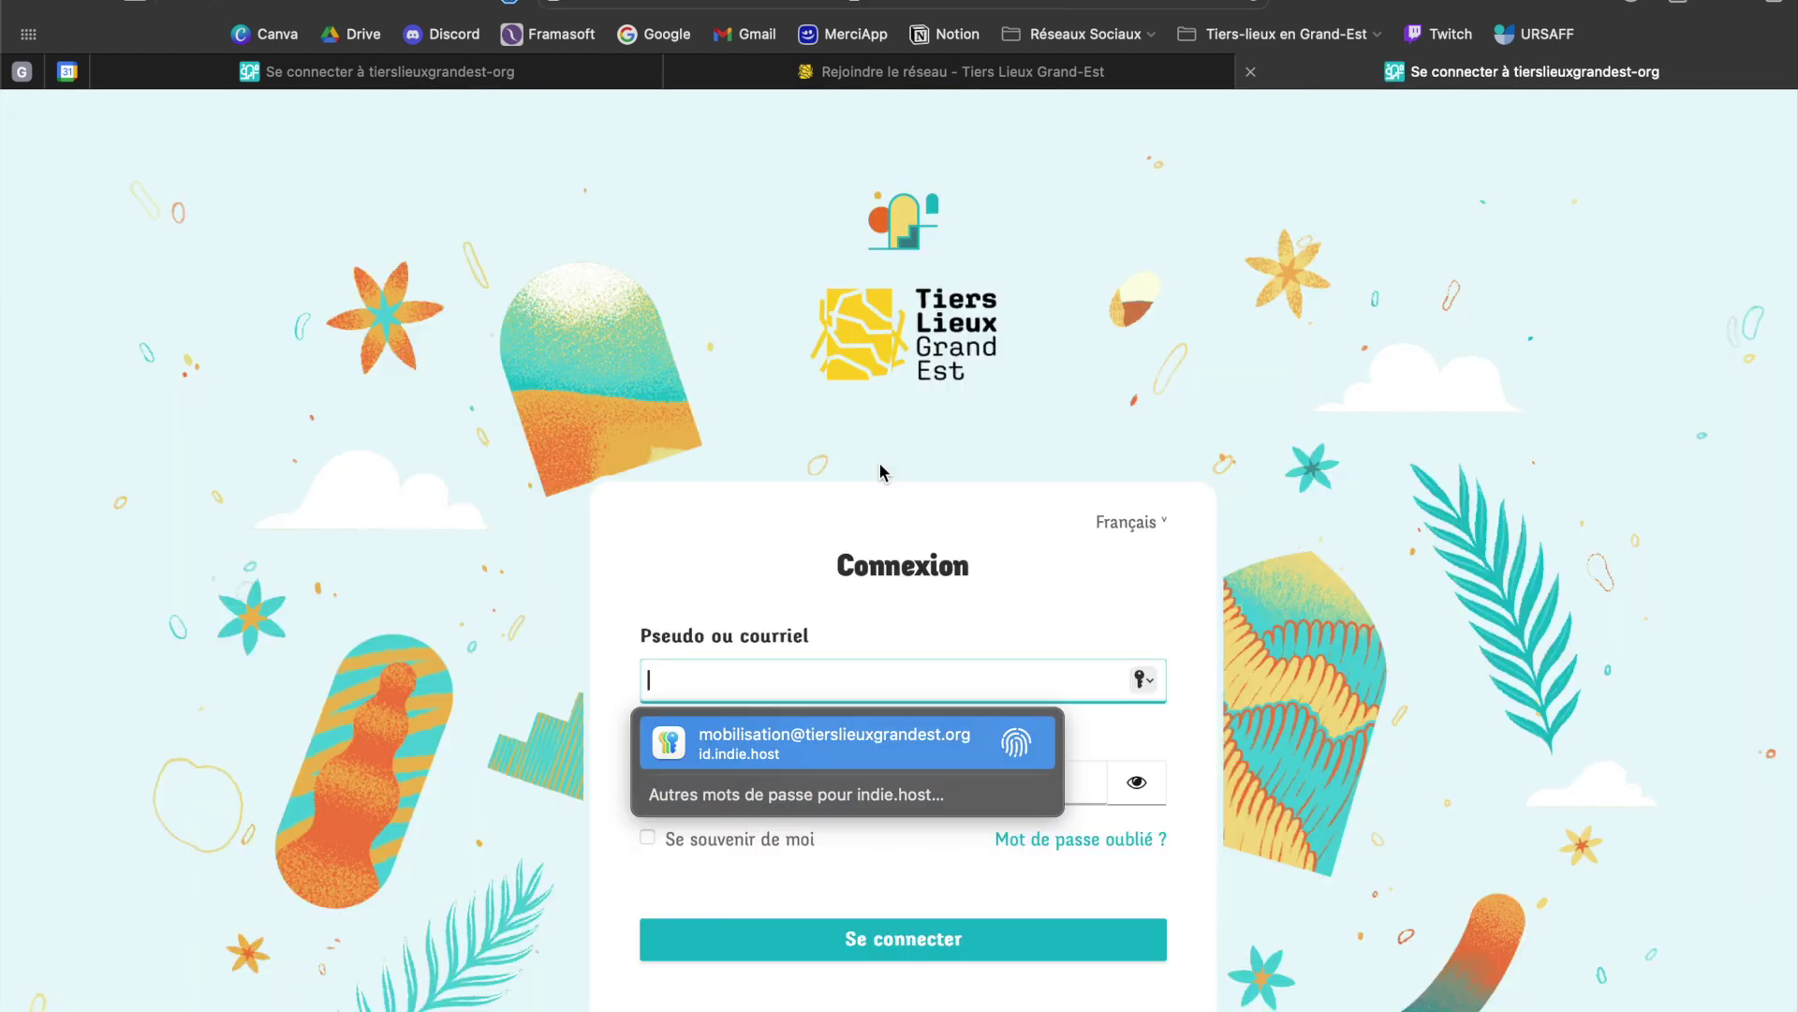
Examine the Connexion form's username or e-mail field, password field and new-account option
scroll(880, 463, "down", 1)
left_click(779, 476)
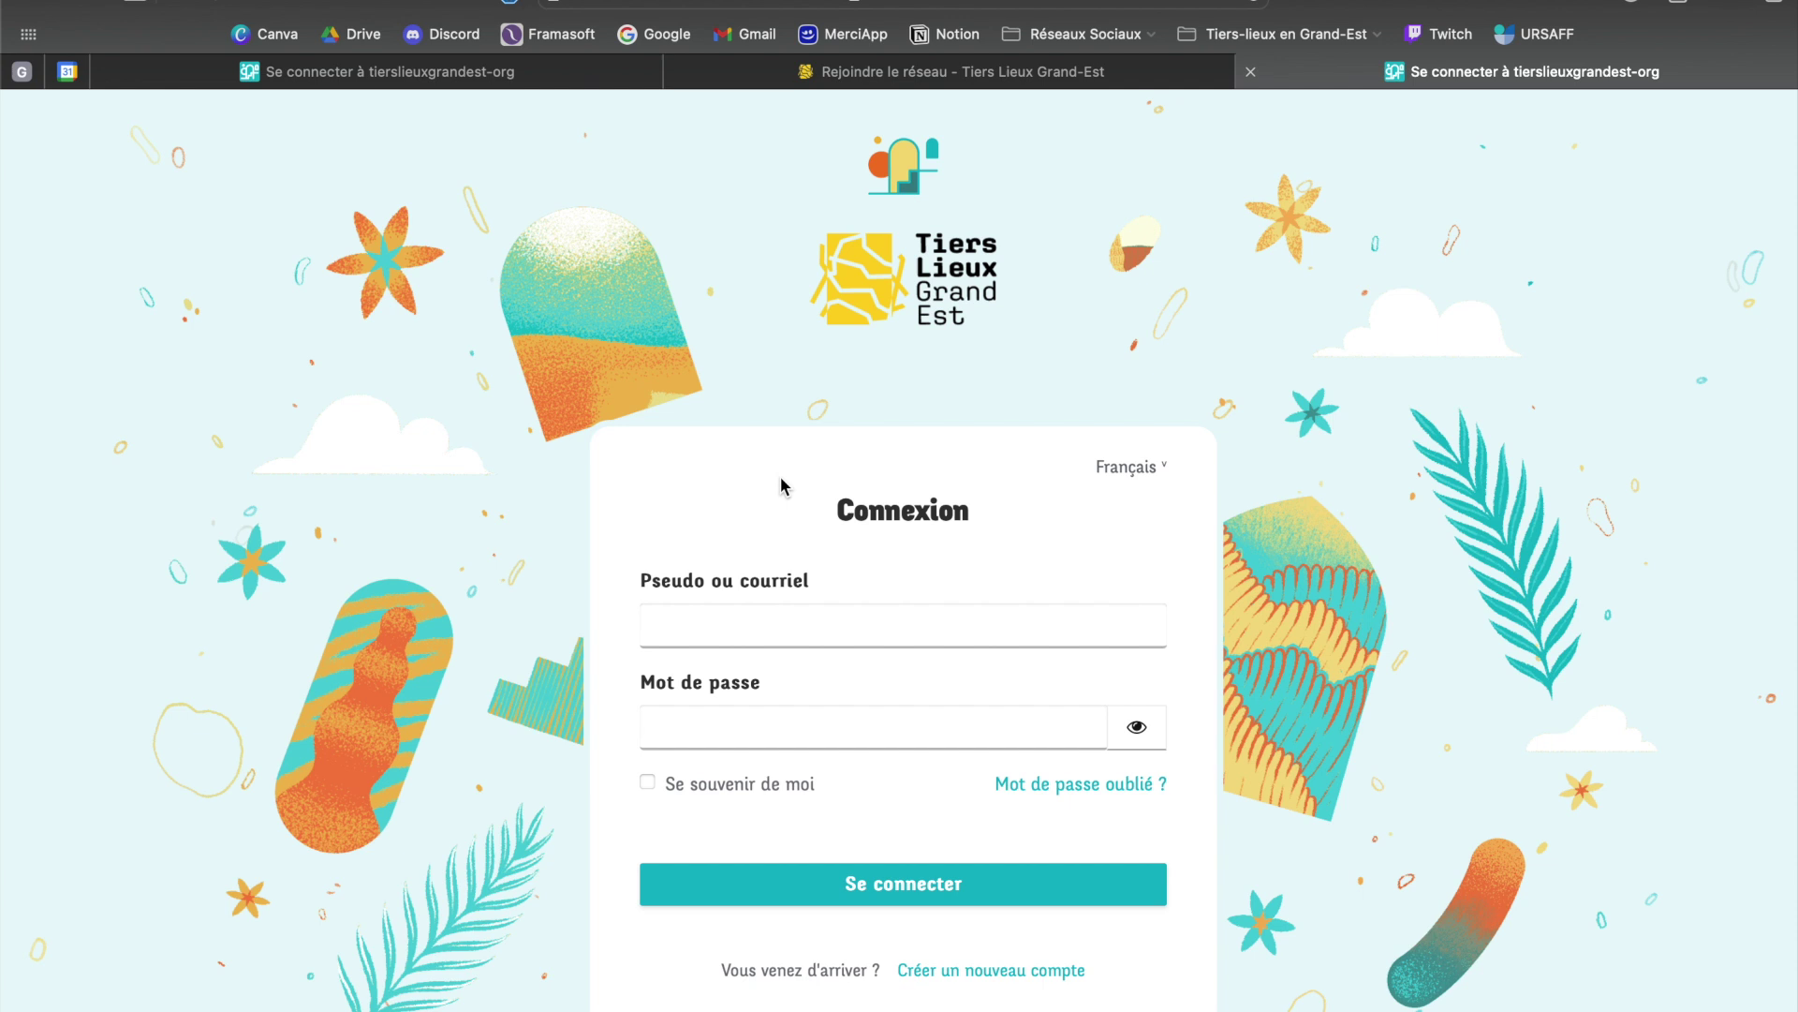
left_click(748, 630)
left_click(711, 523)
left_click(708, 614)
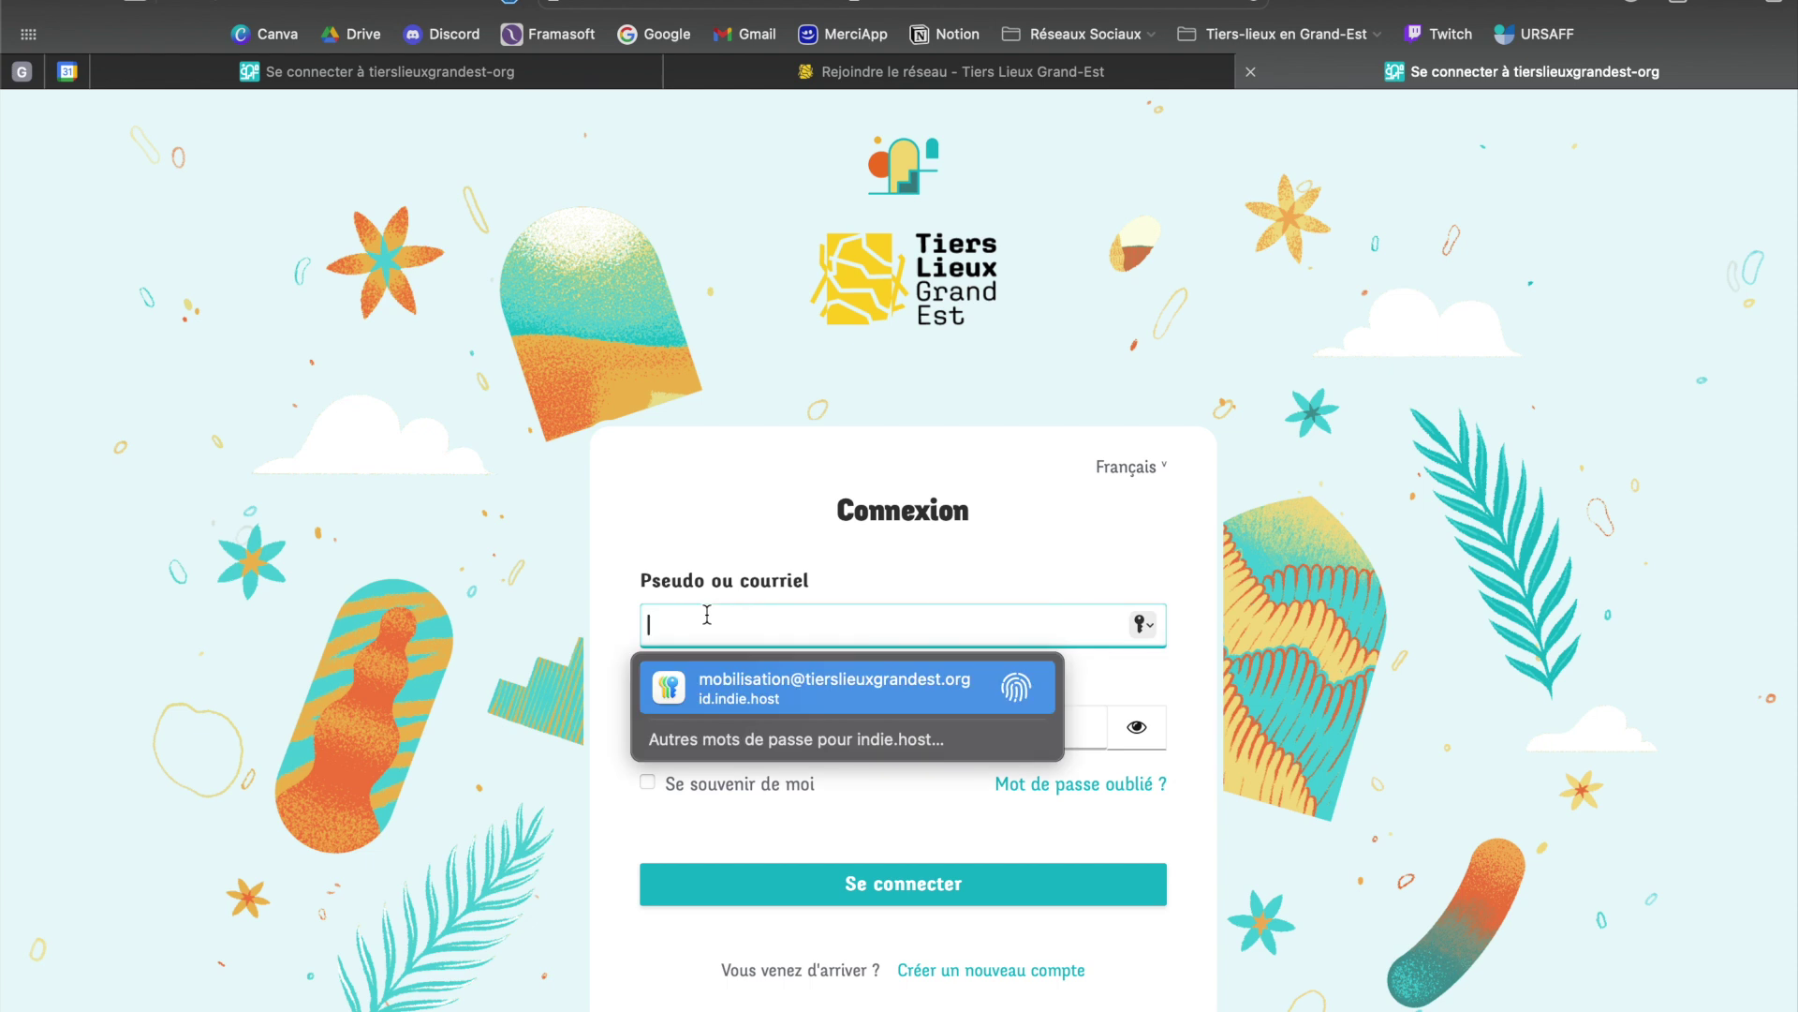
left_click(624, 479)
left_click(680, 733)
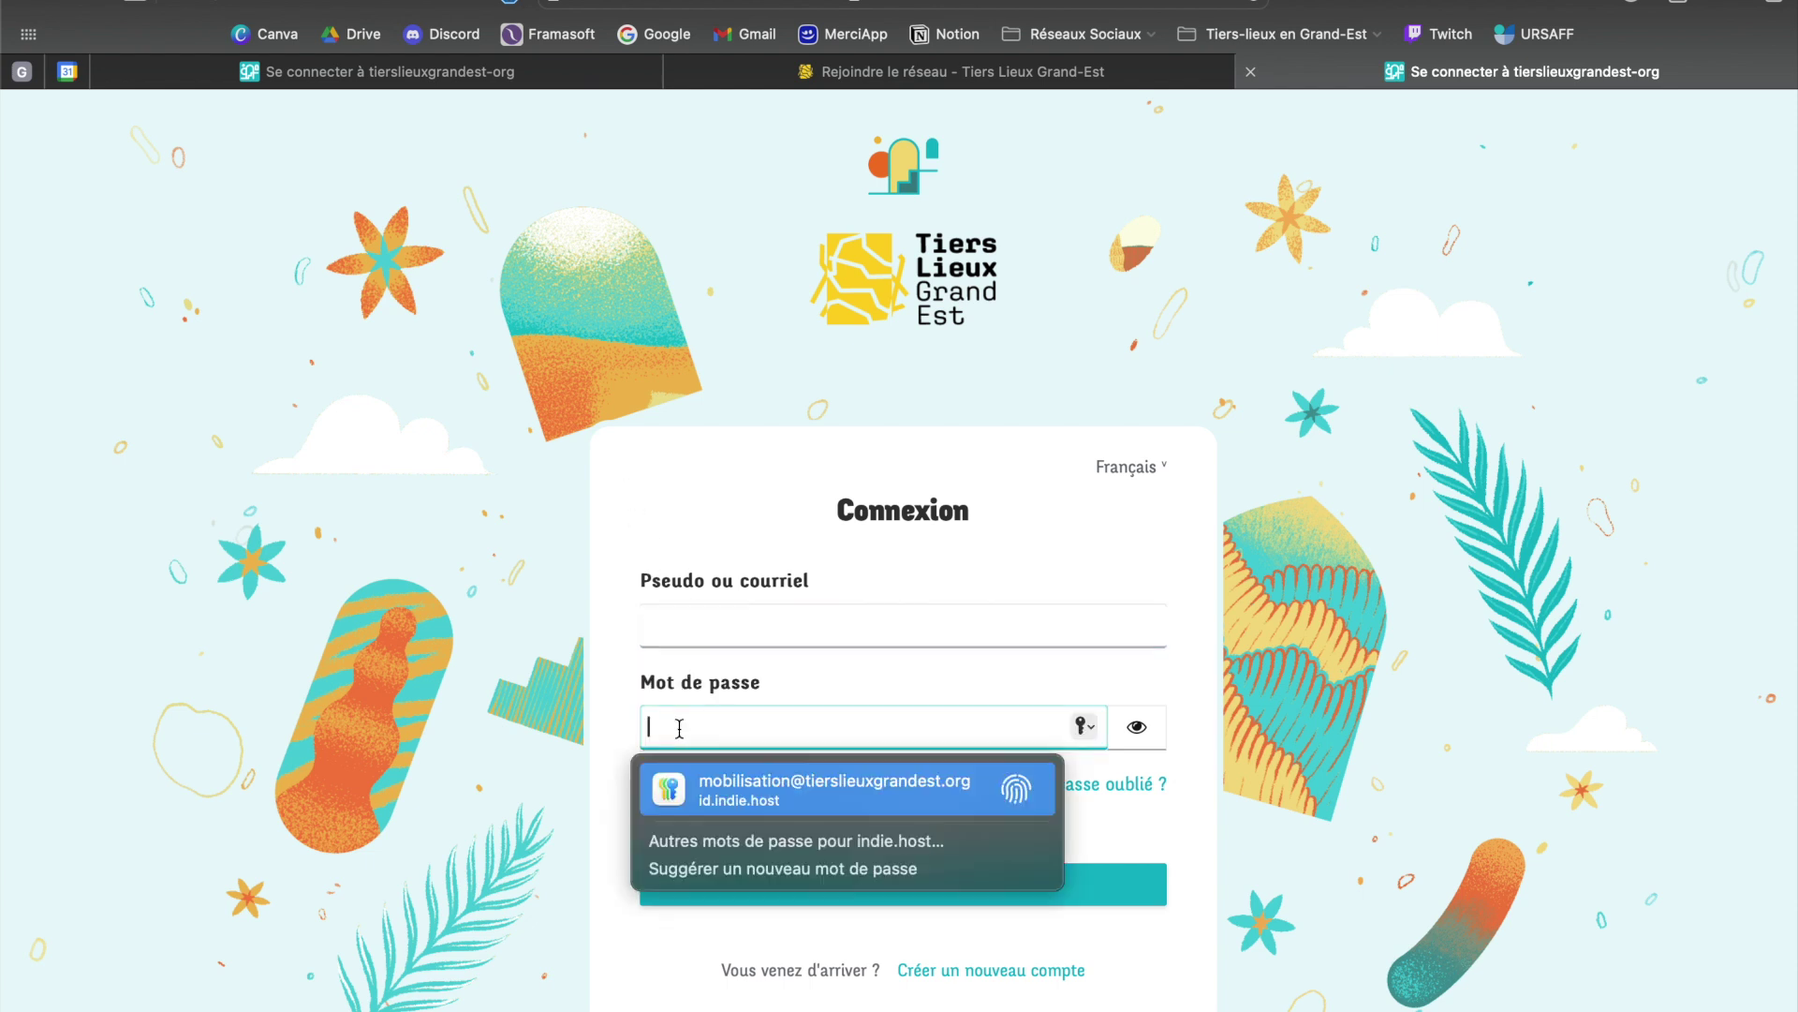
scroll(591, 562, "down", 1)
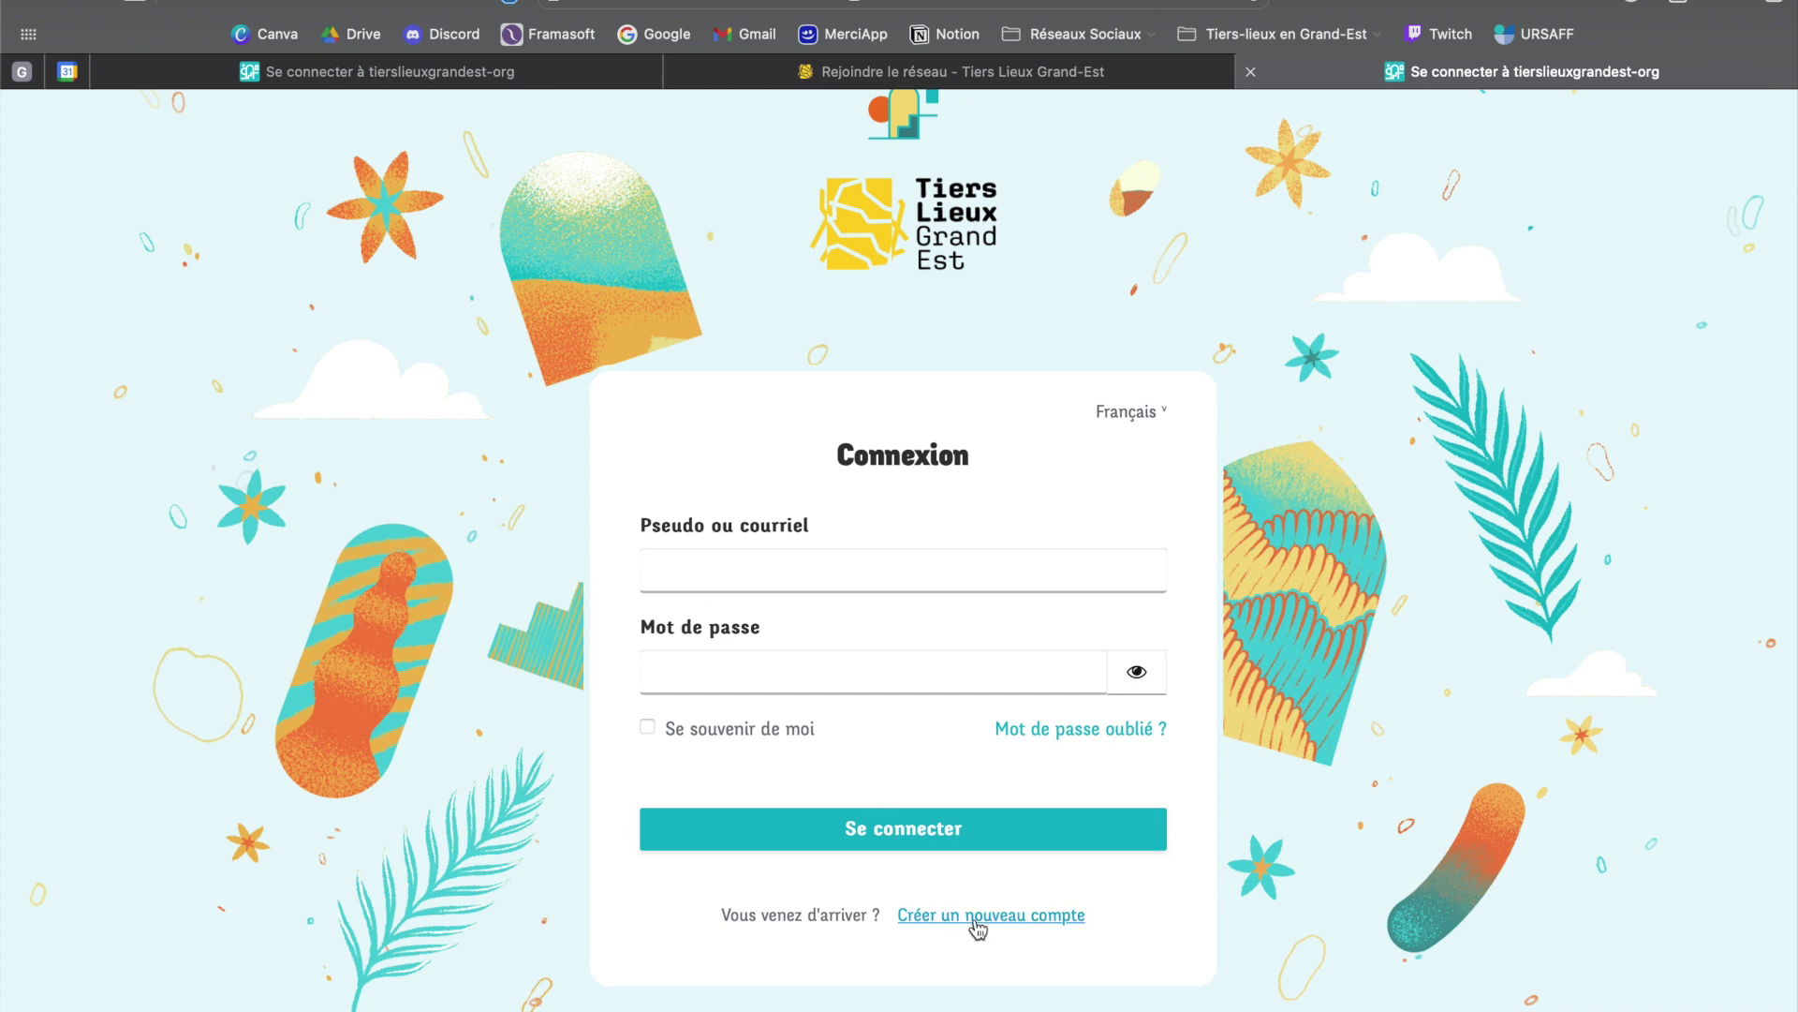
Sign in by filling in the account e-mail and saved password, and open the General room
left_click(897, 566)
type("mo")
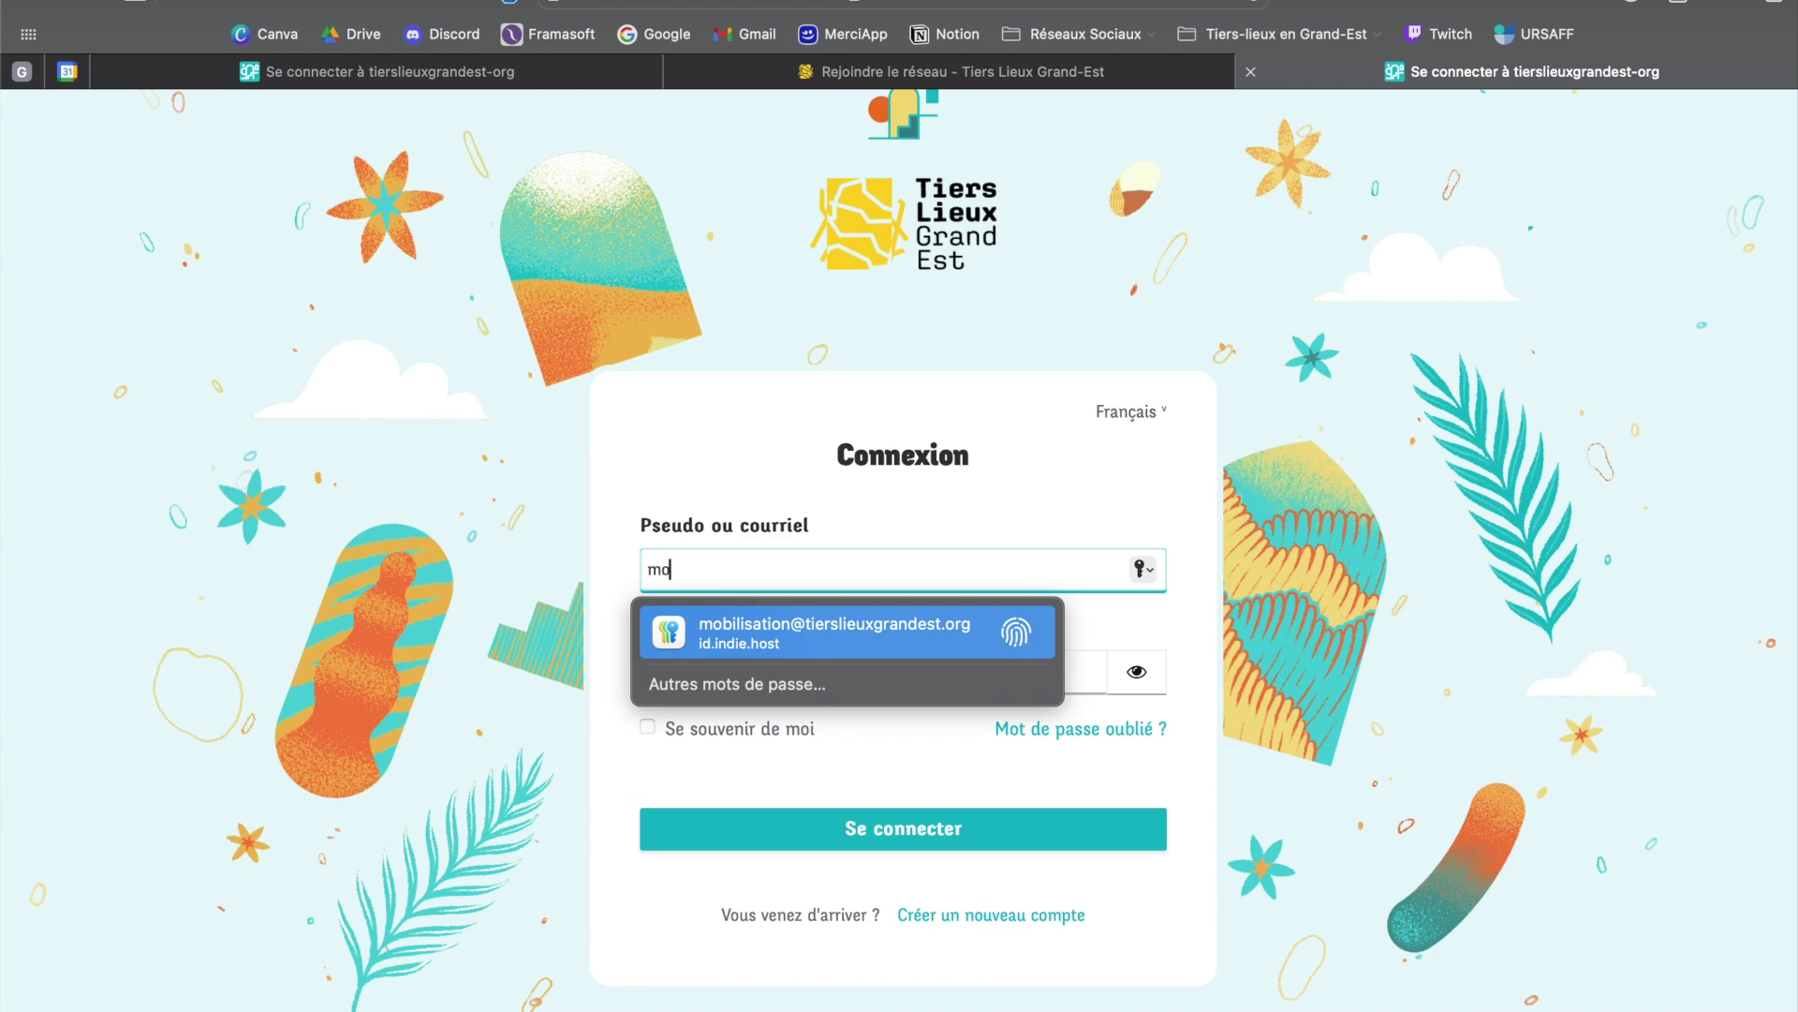
key("Return")
key("Return")
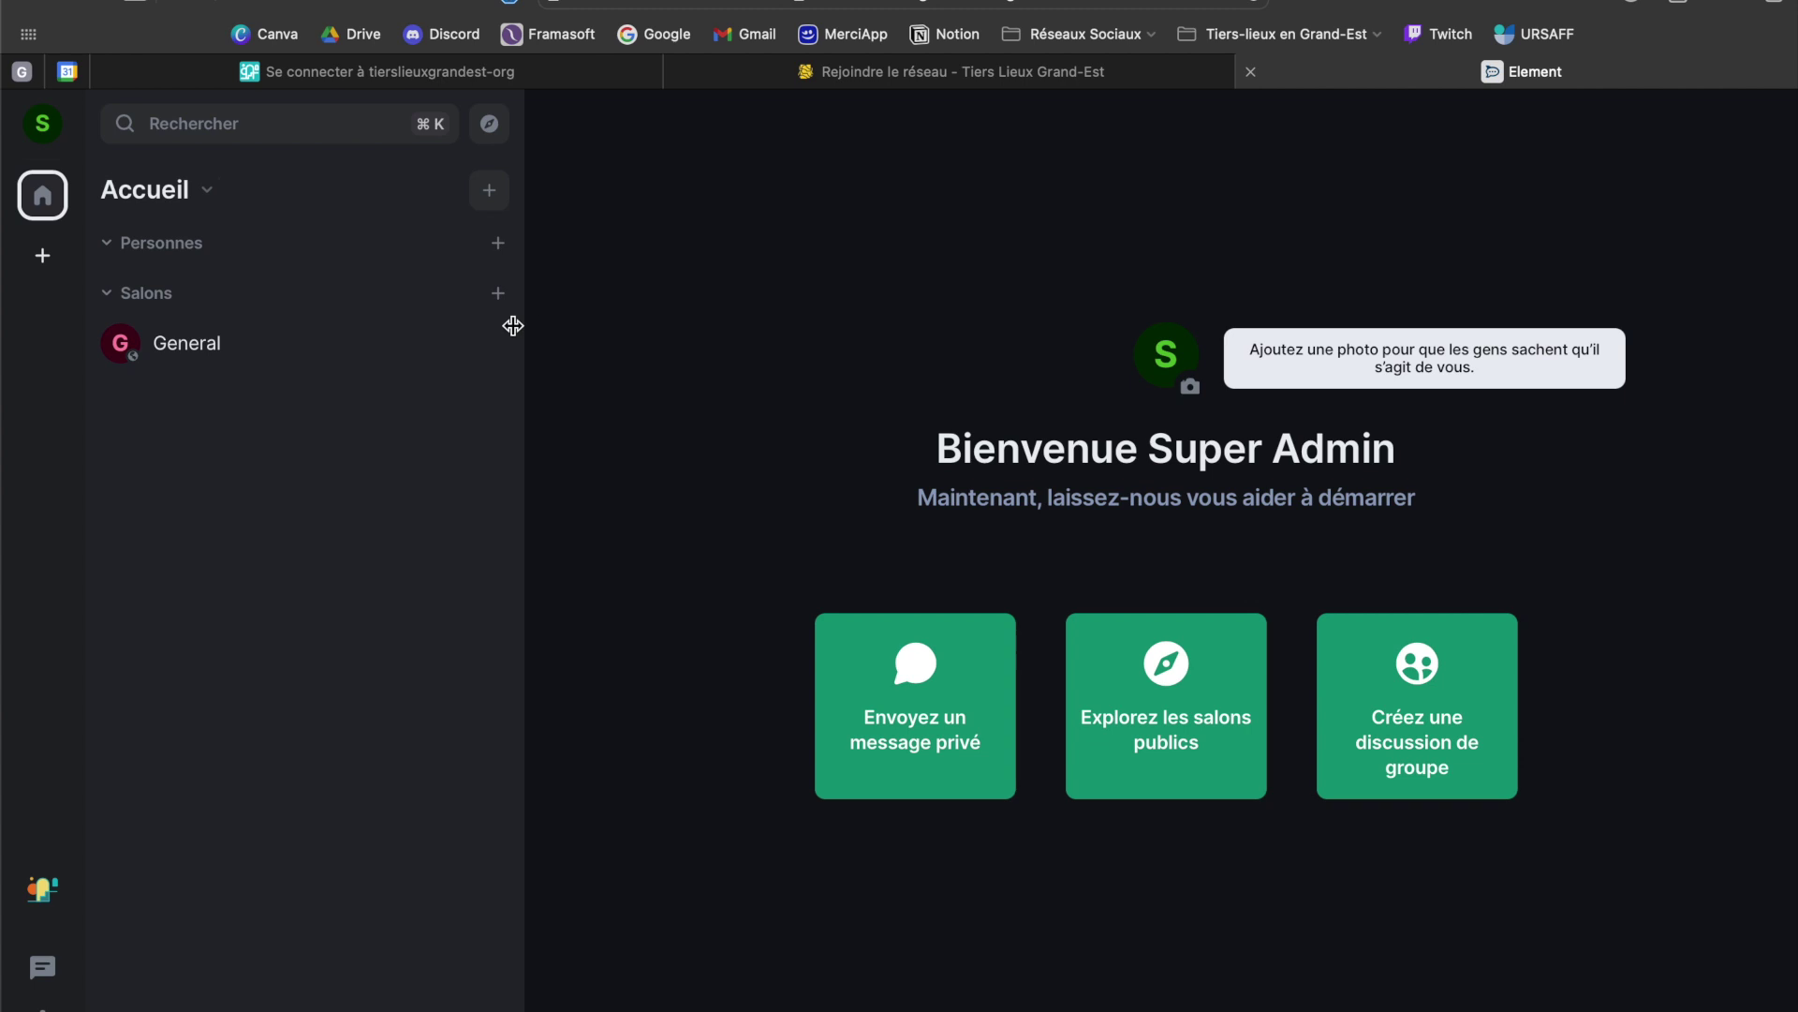
left_click(221, 354)
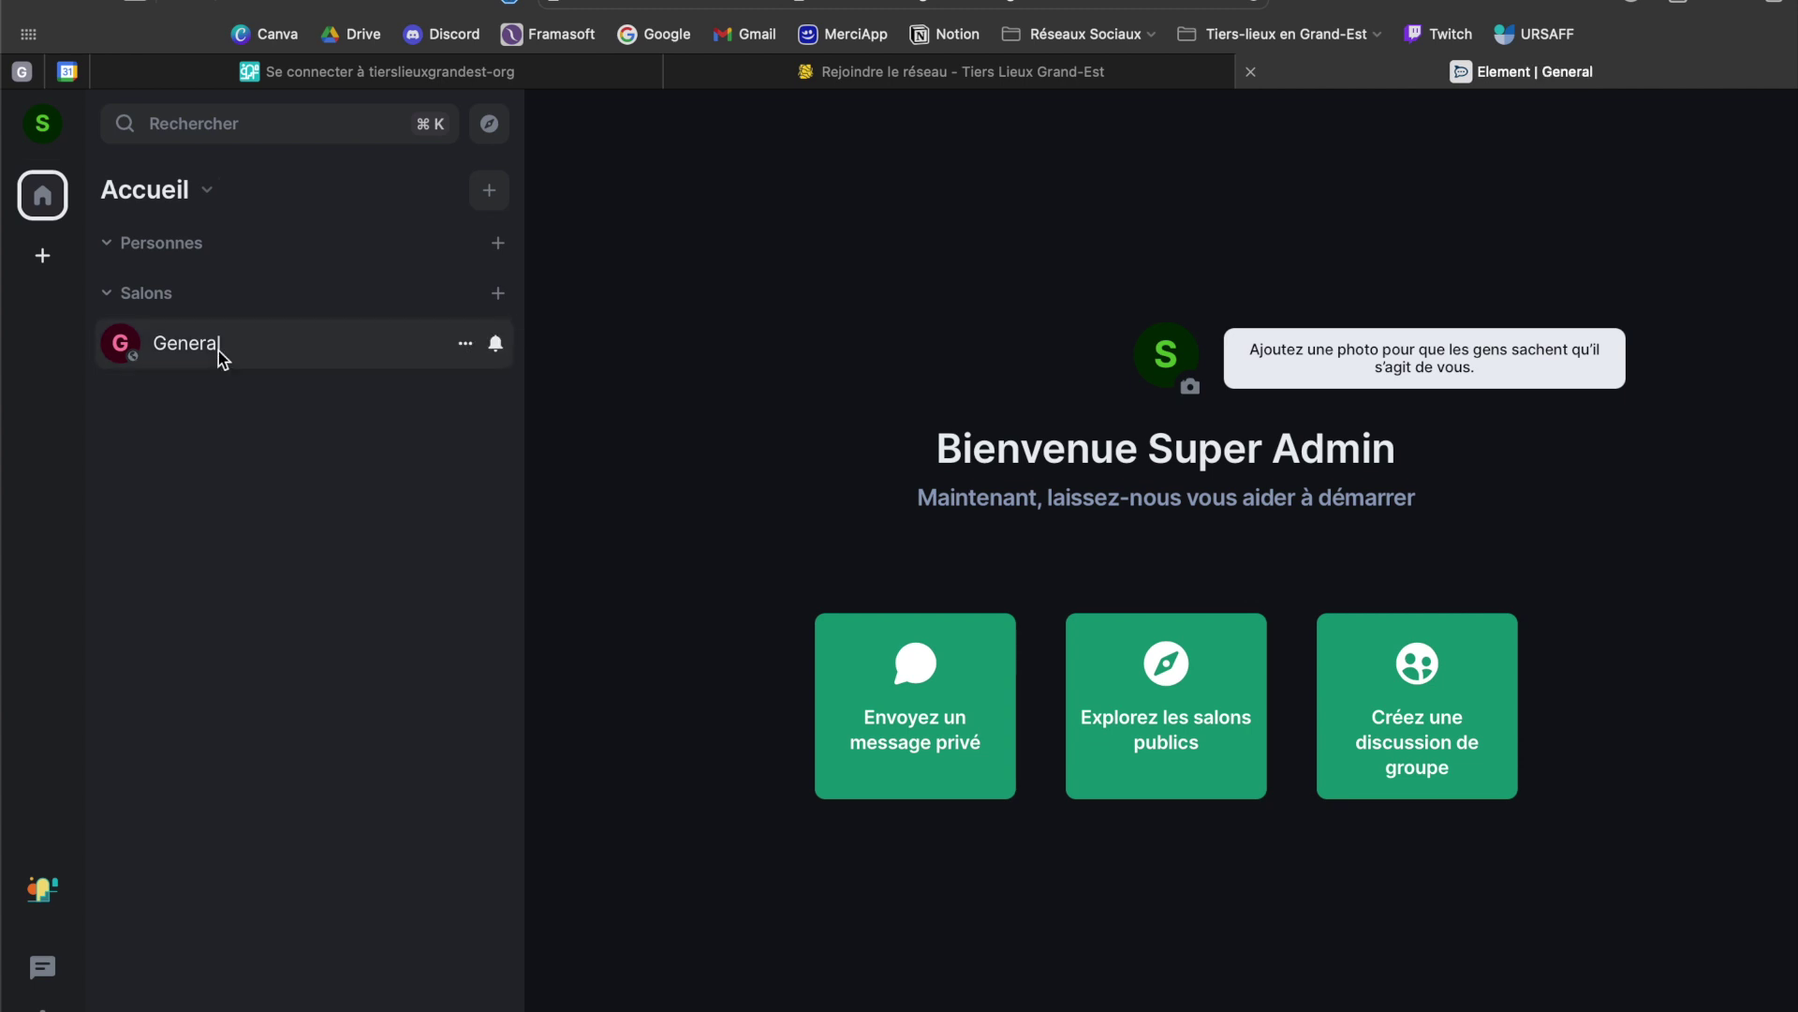
Review the Notifications section of the full account settings and return to the General room
left_click(47, 131)
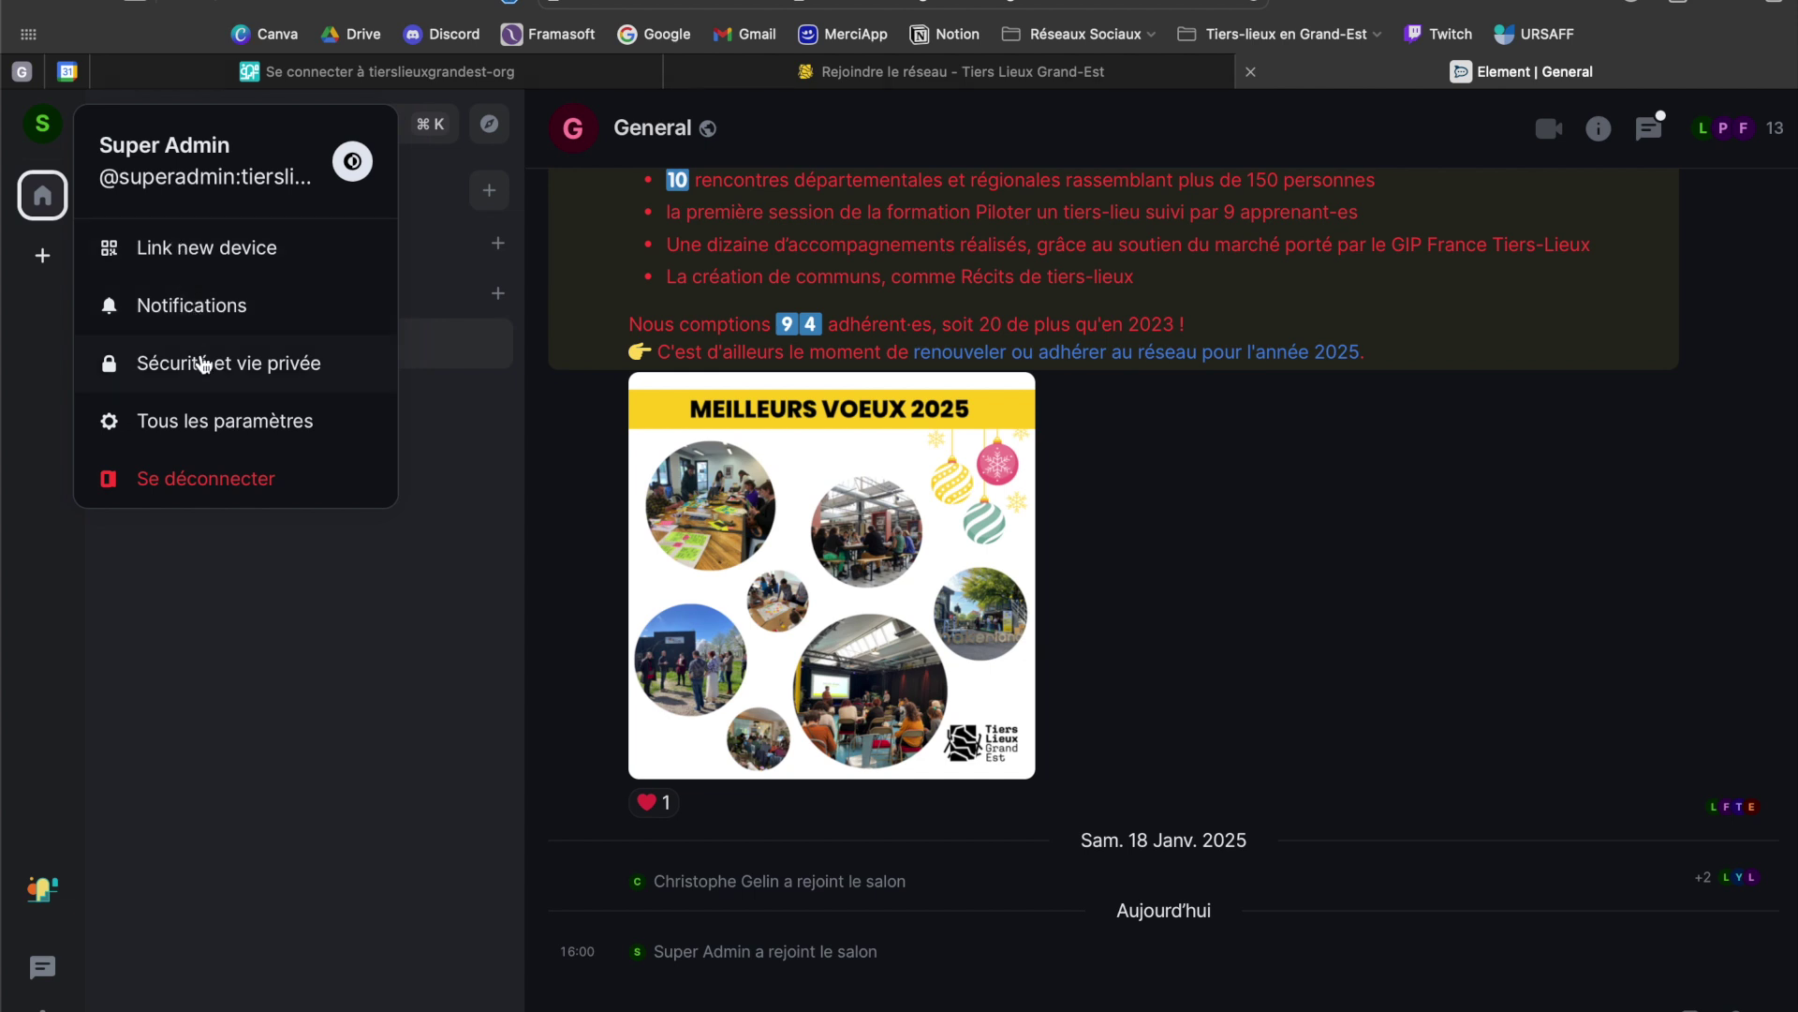
left_click(214, 422)
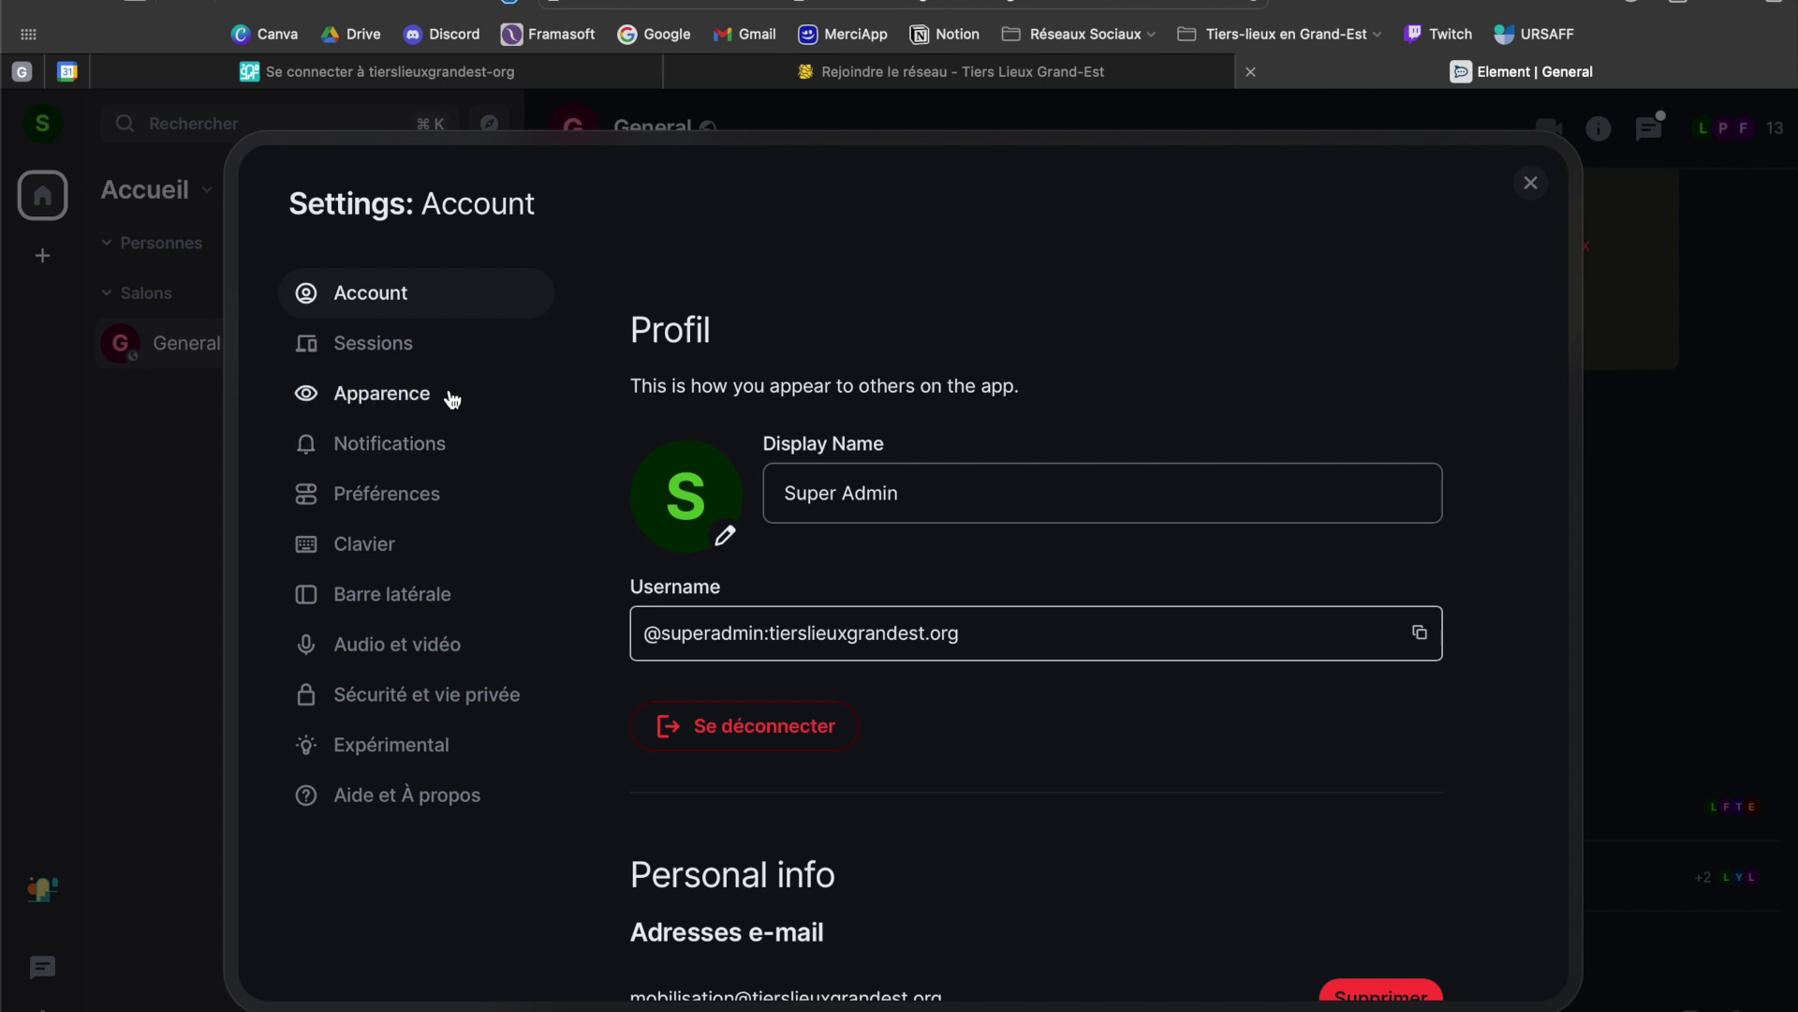
left_click(410, 443)
scroll(859, 442, "down", 1)
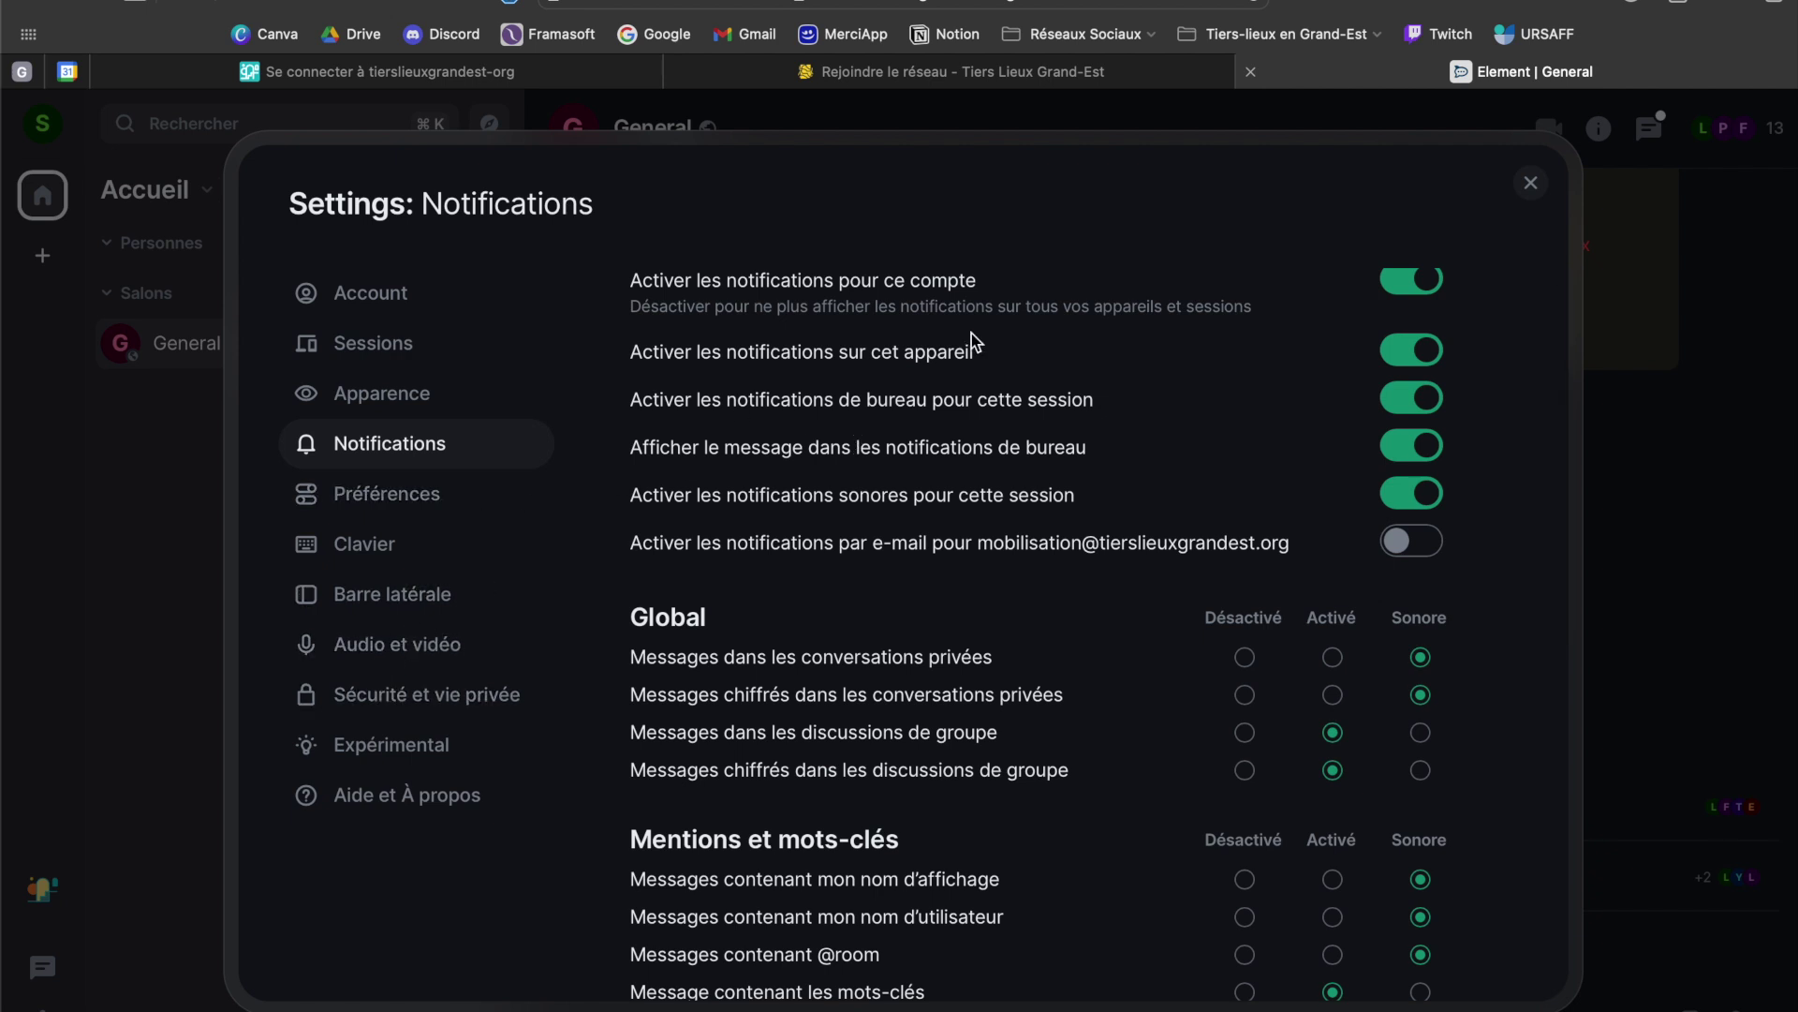
left_click(1529, 183)
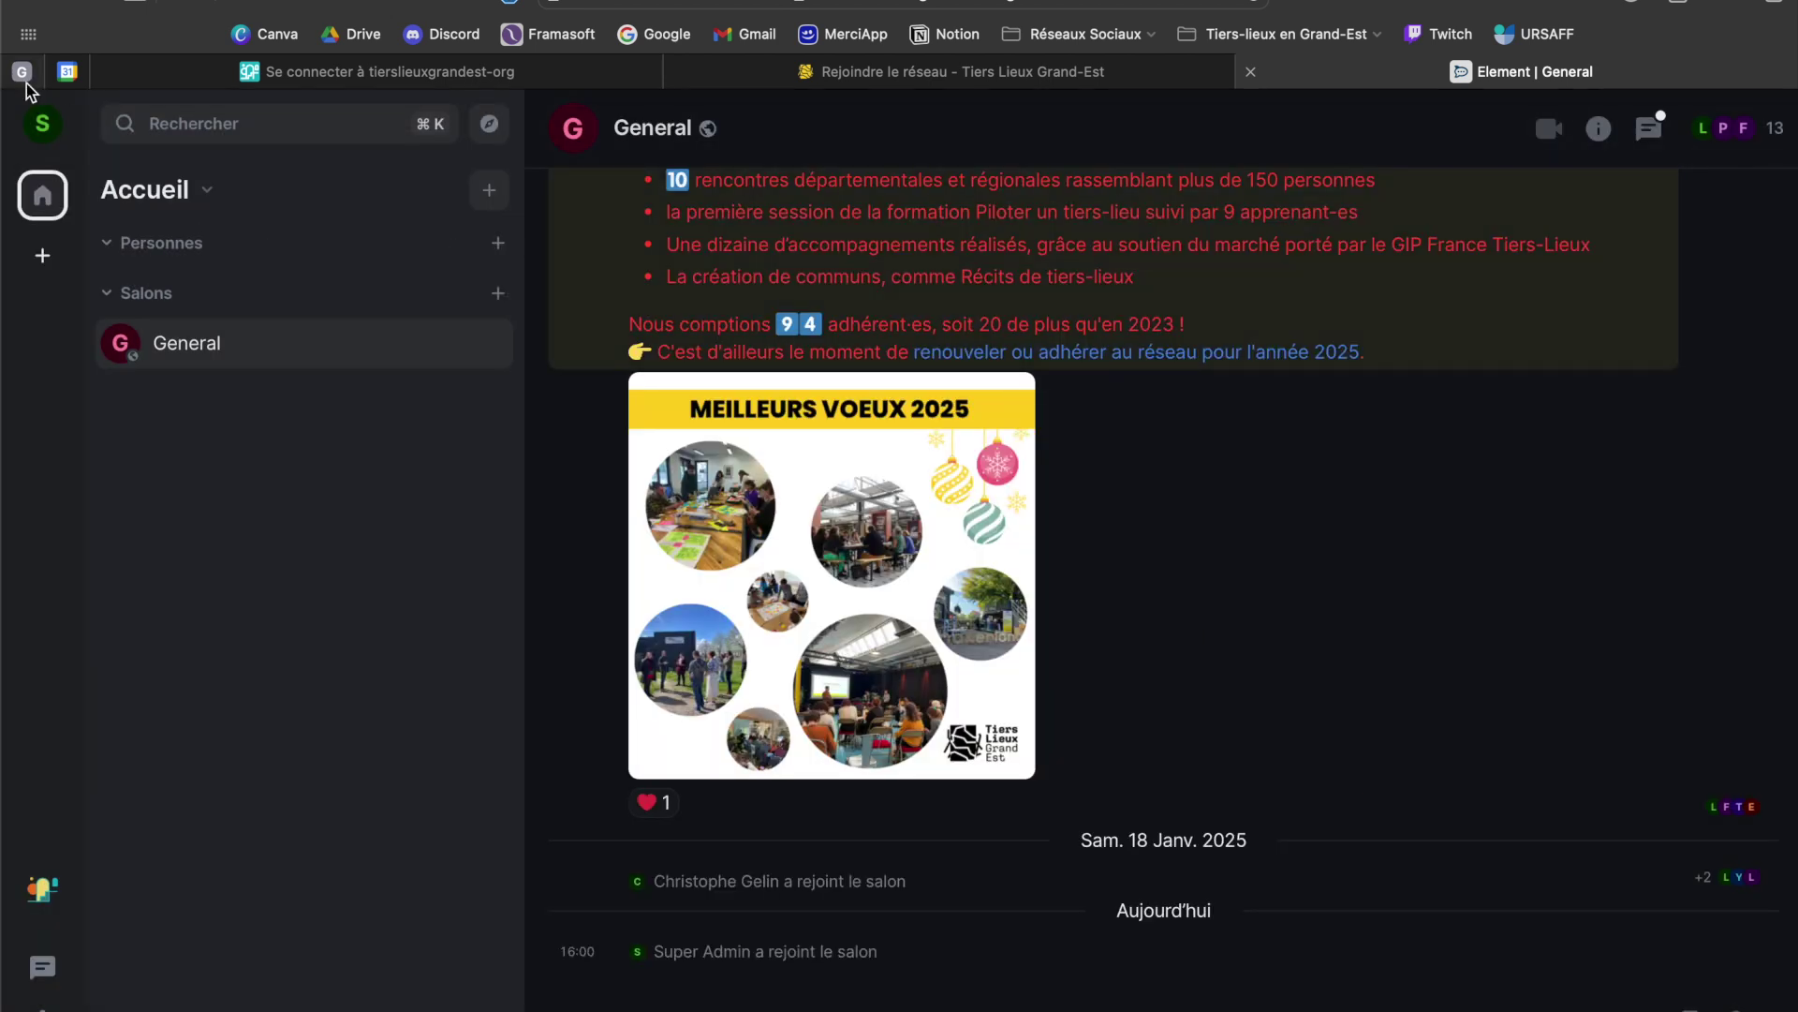
left_click(42, 126)
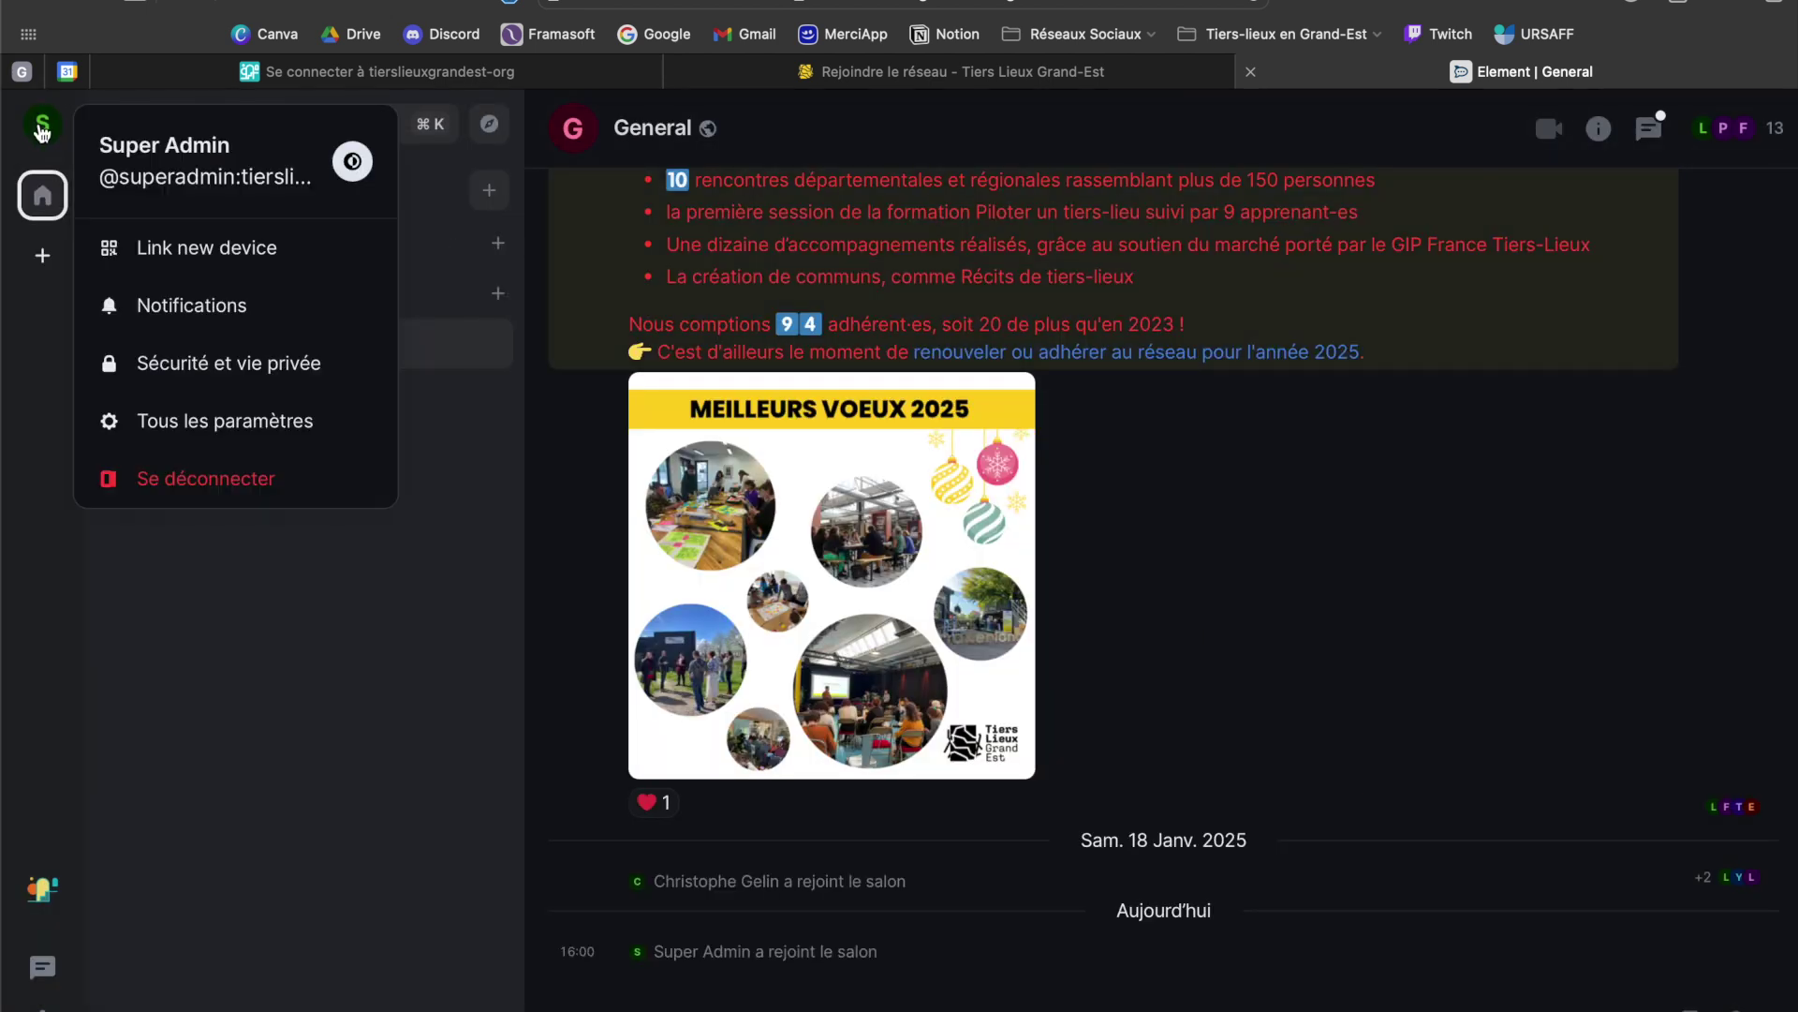
left_click(42, 134)
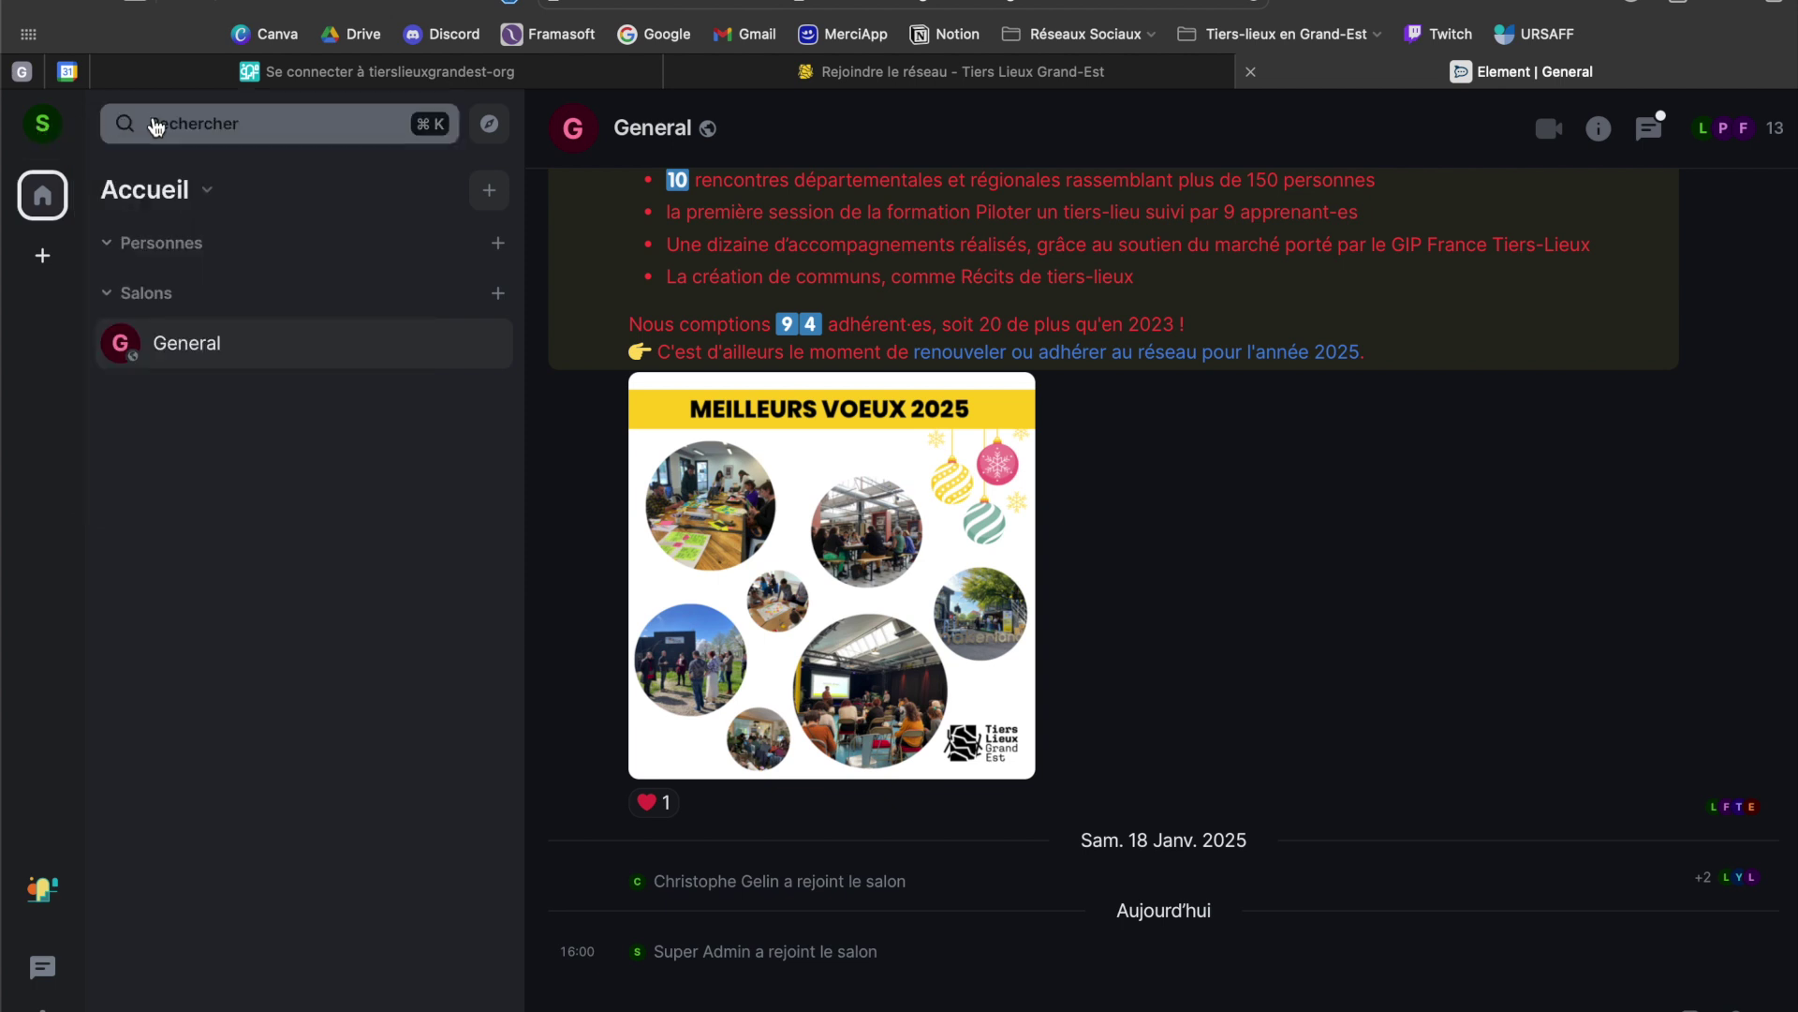
Use the search to browse the public rooms and the list of people, and close it
left_click(156, 126)
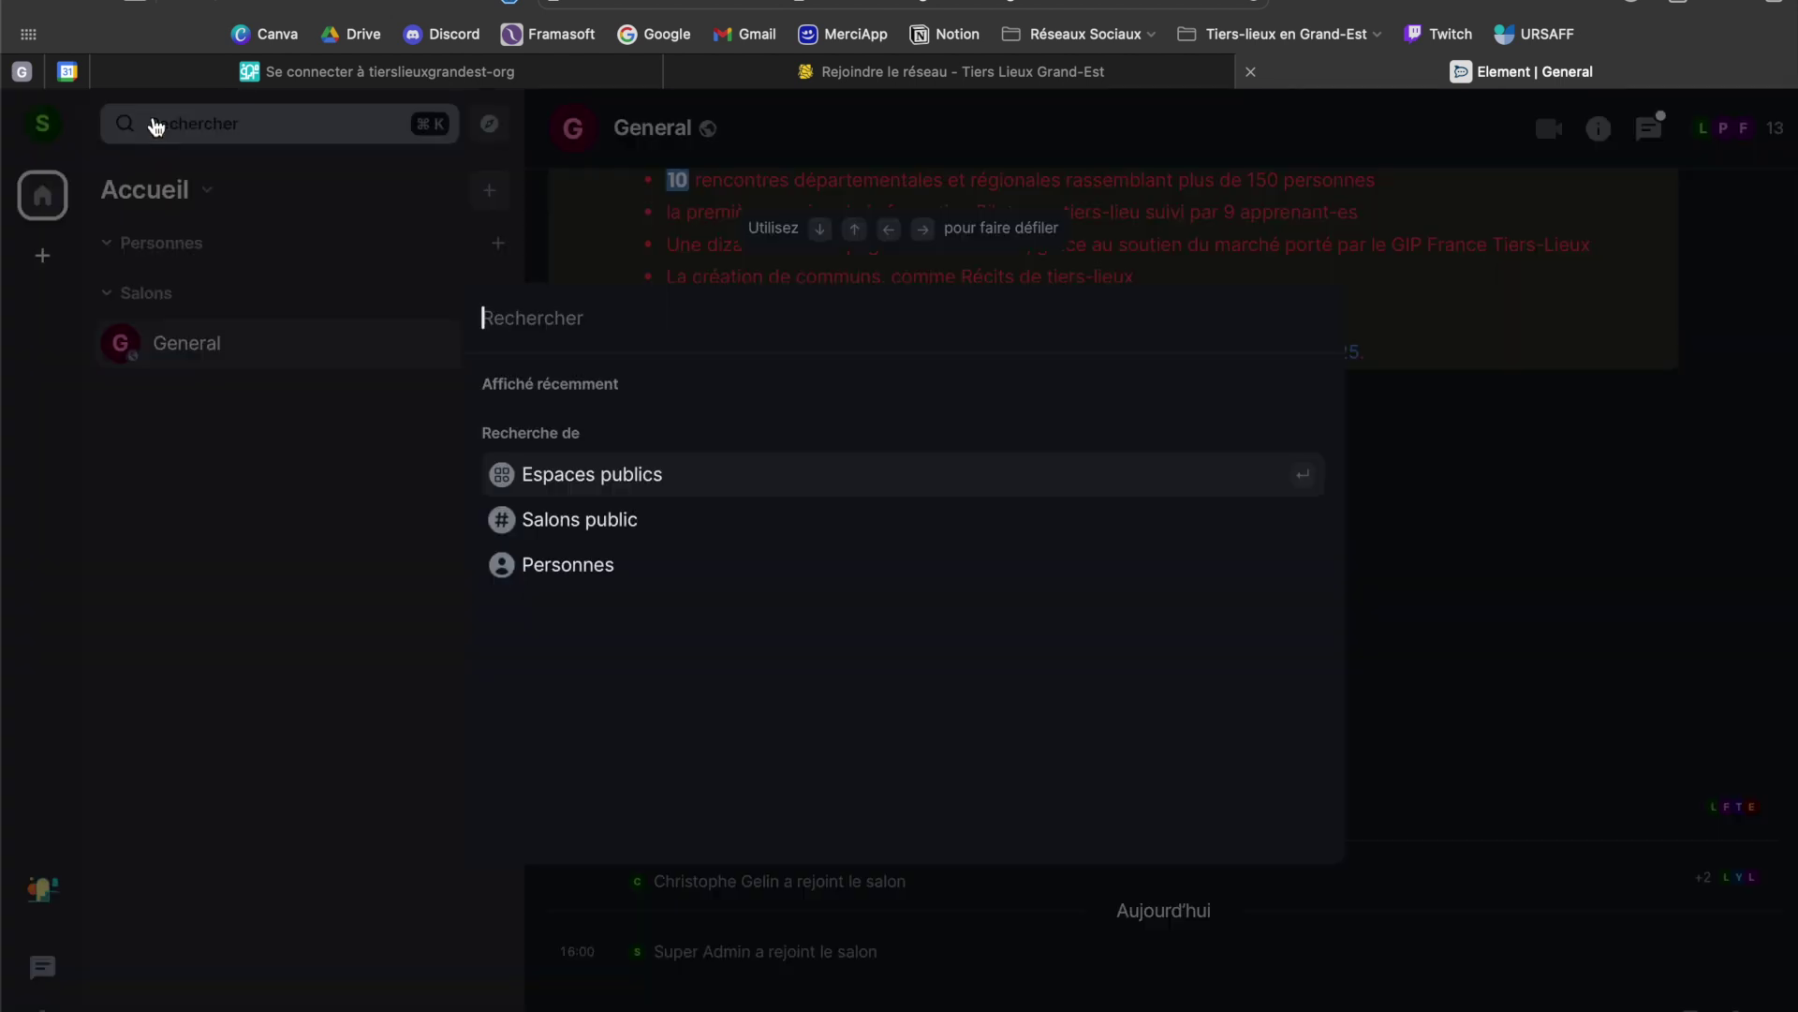
left_click(605, 520)
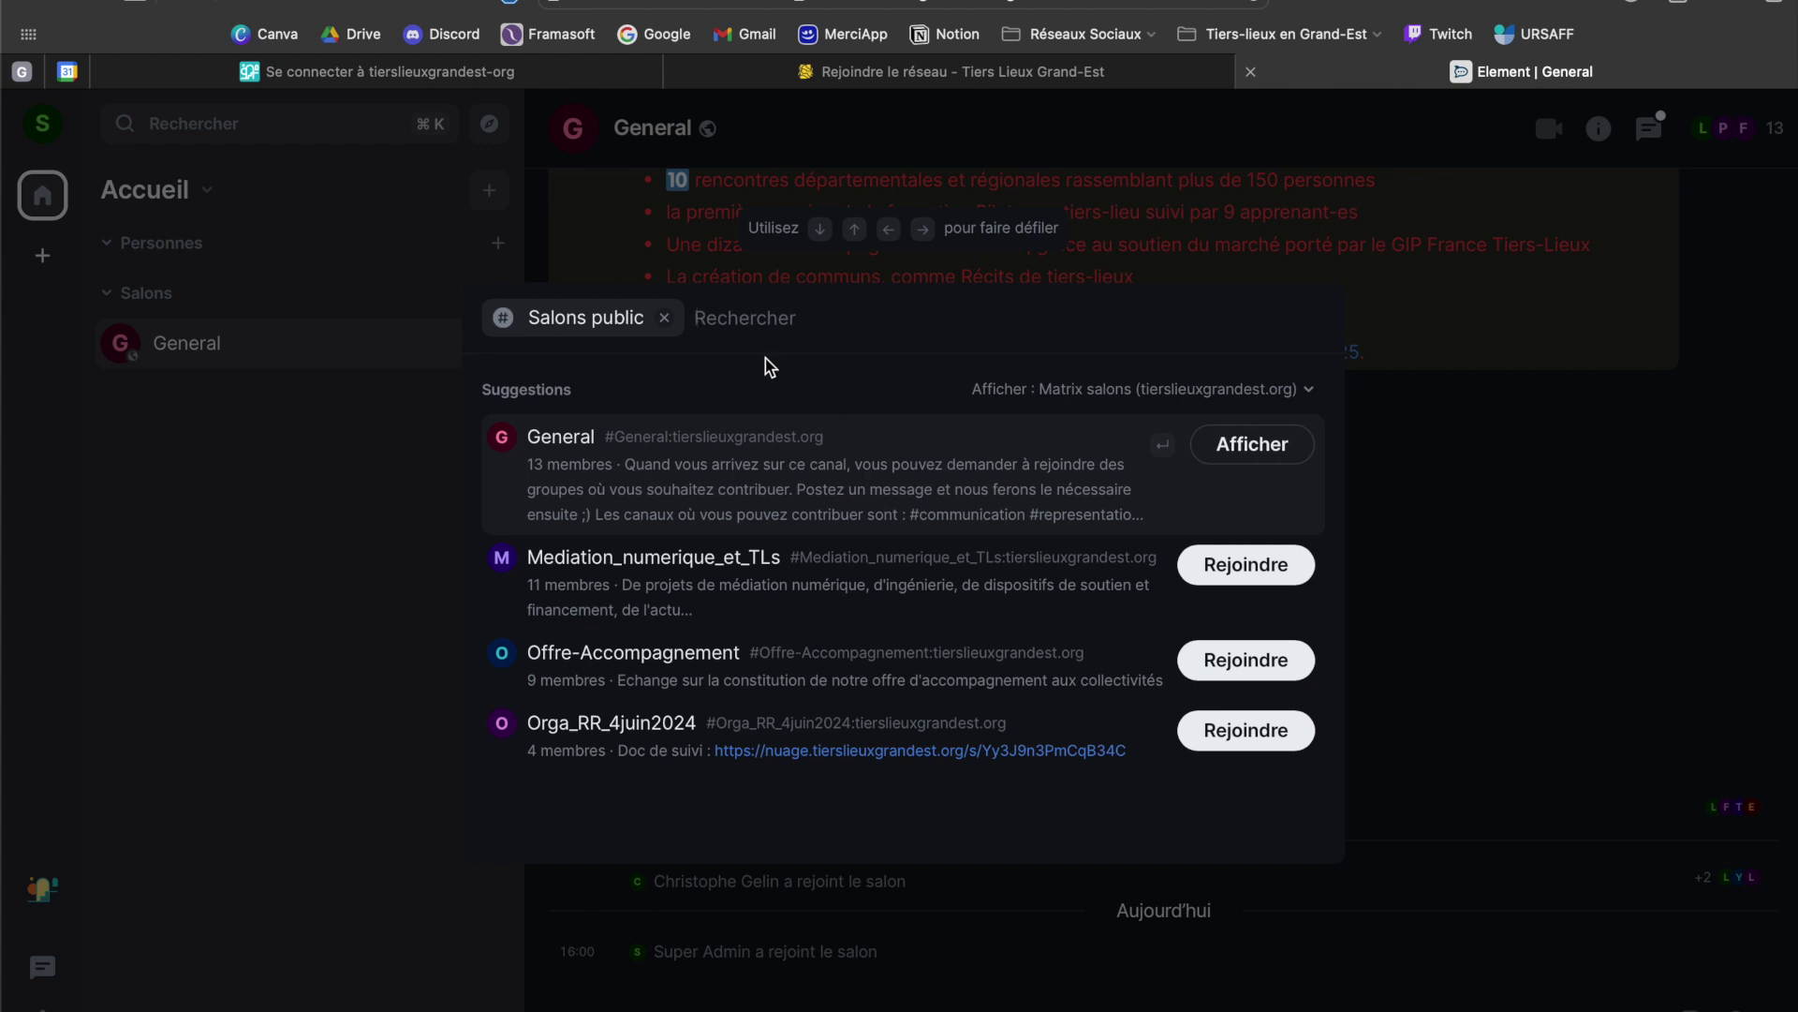
left_click(665, 318)
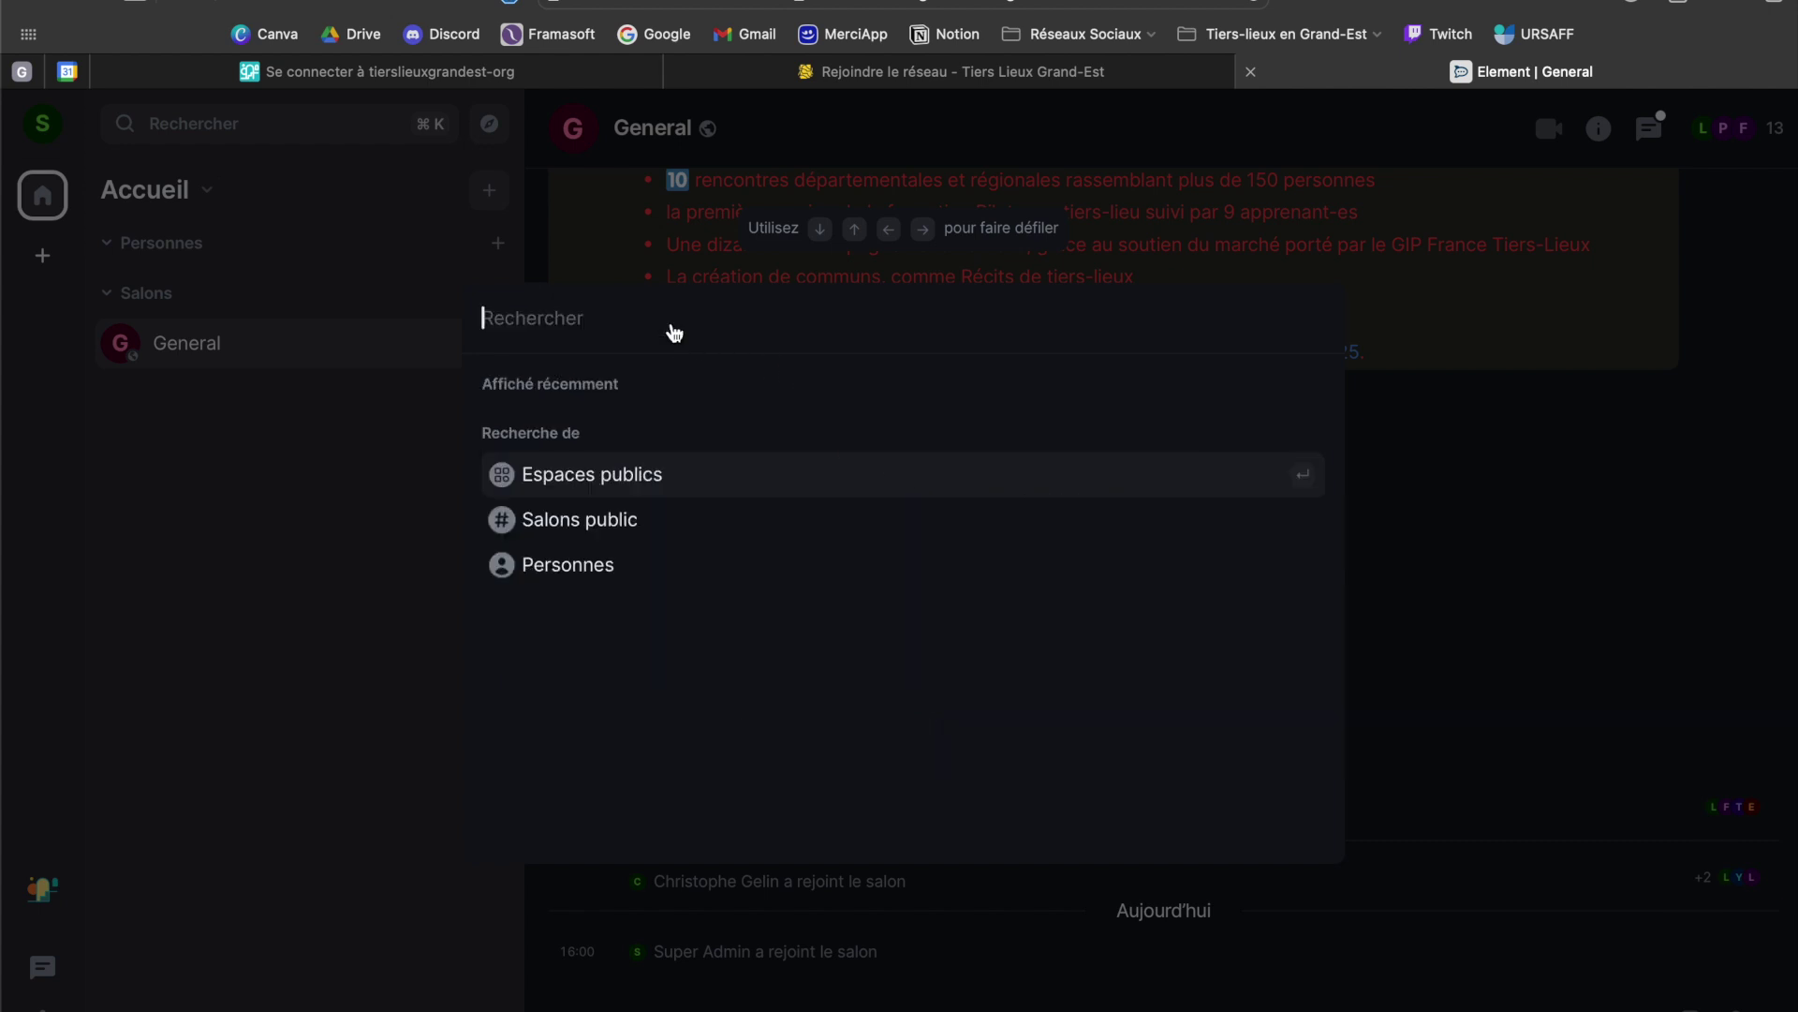
left_click(607, 568)
scroll(667, 524, "down", 2)
scroll(671, 528, "down", 5)
scroll(669, 525, "up", 10)
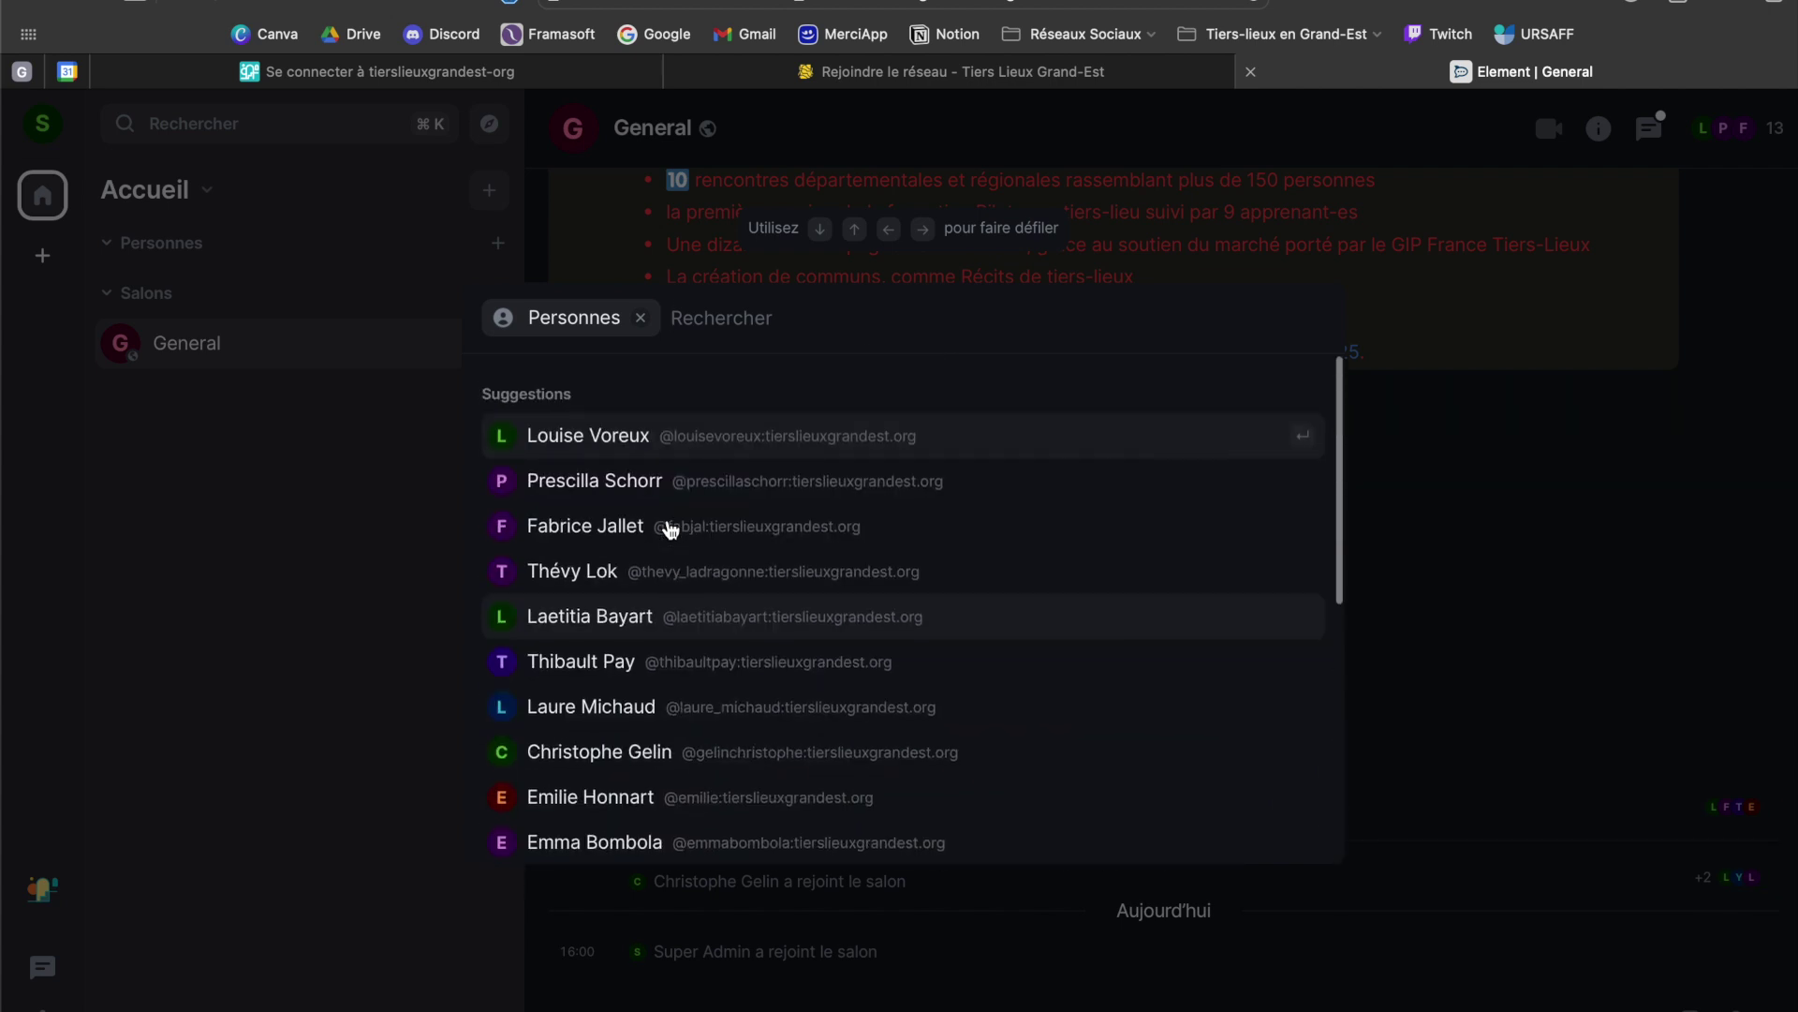
left_click(641, 323)
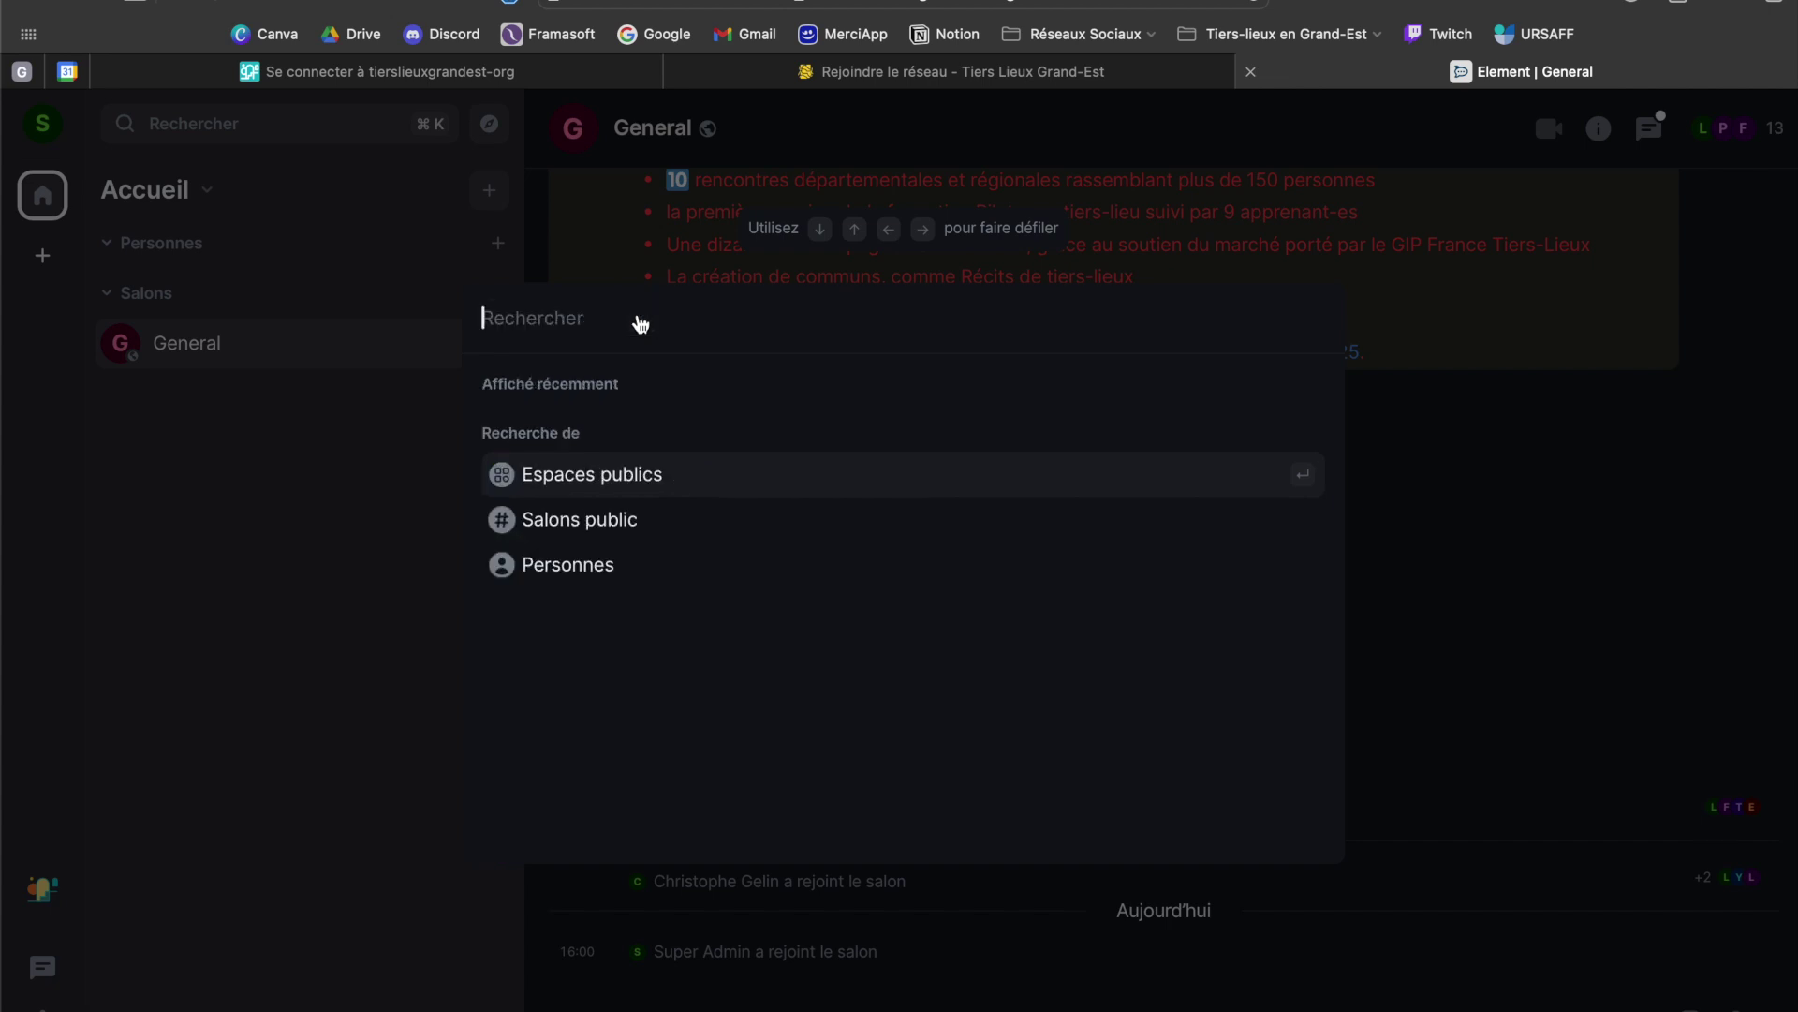
left_click(422, 220)
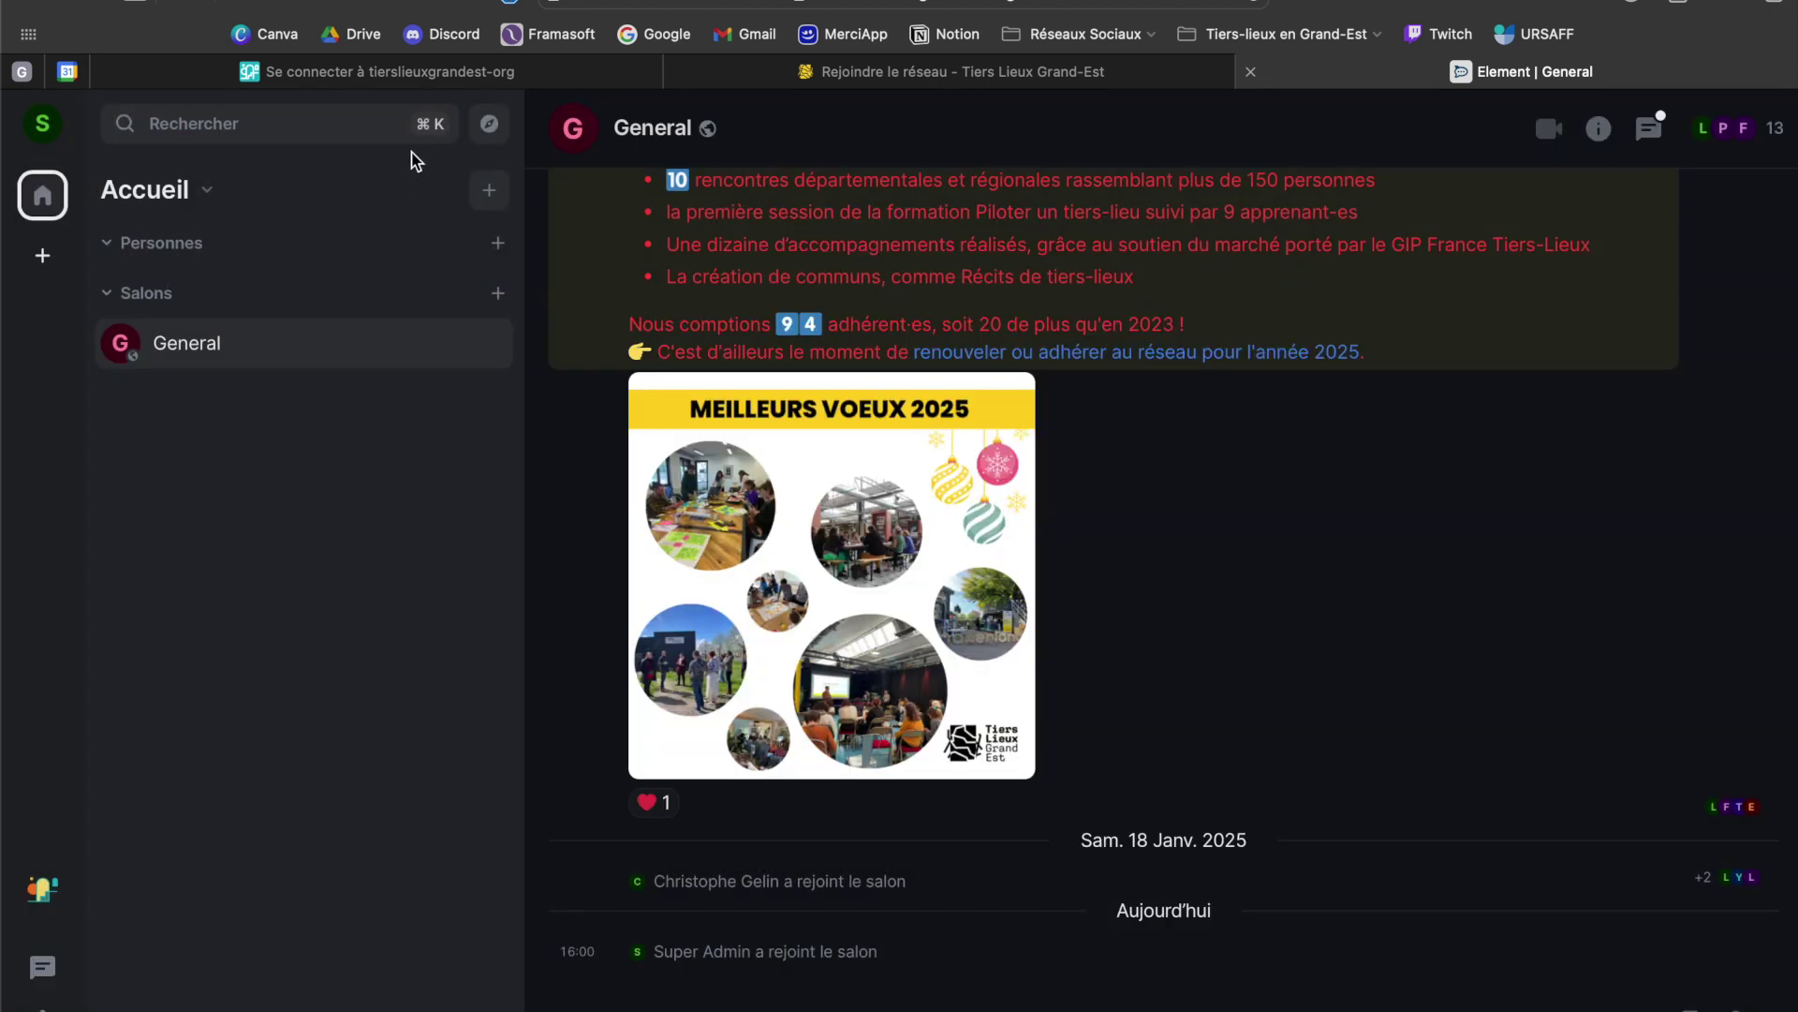
View the public room directory and the General room's member list, closing each one
left_click(487, 126)
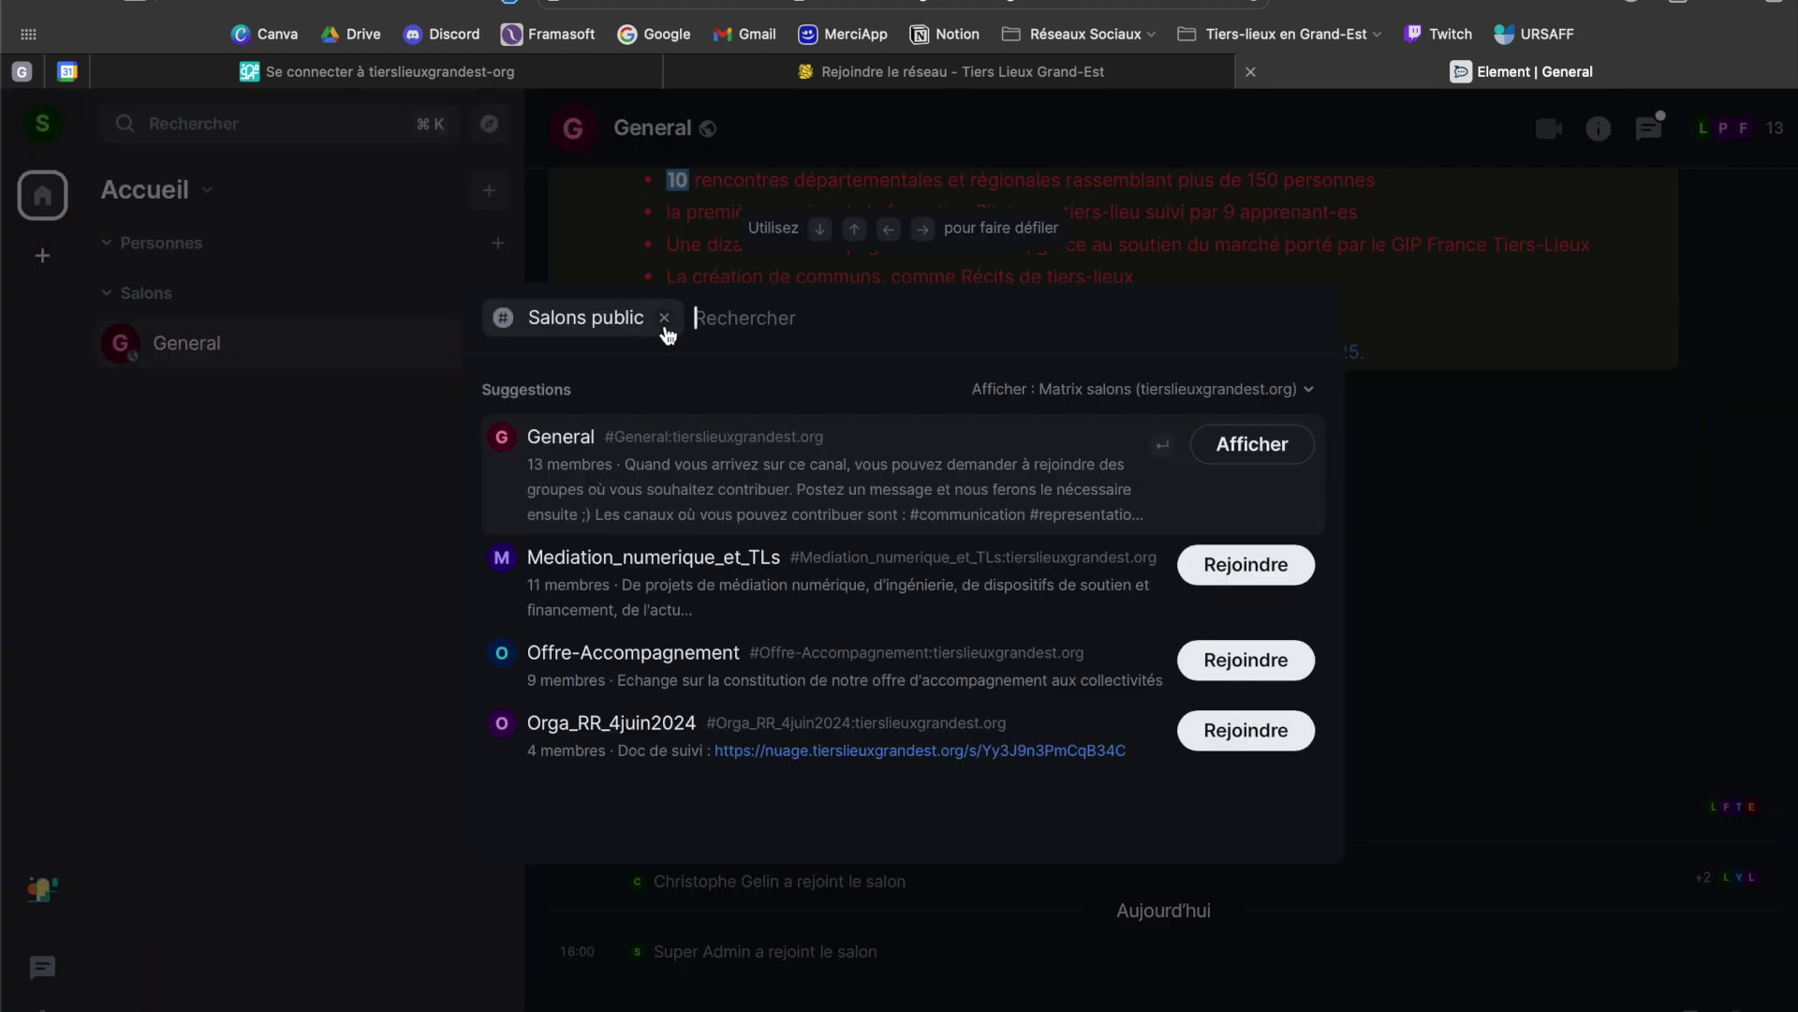
left_click(1129, 232)
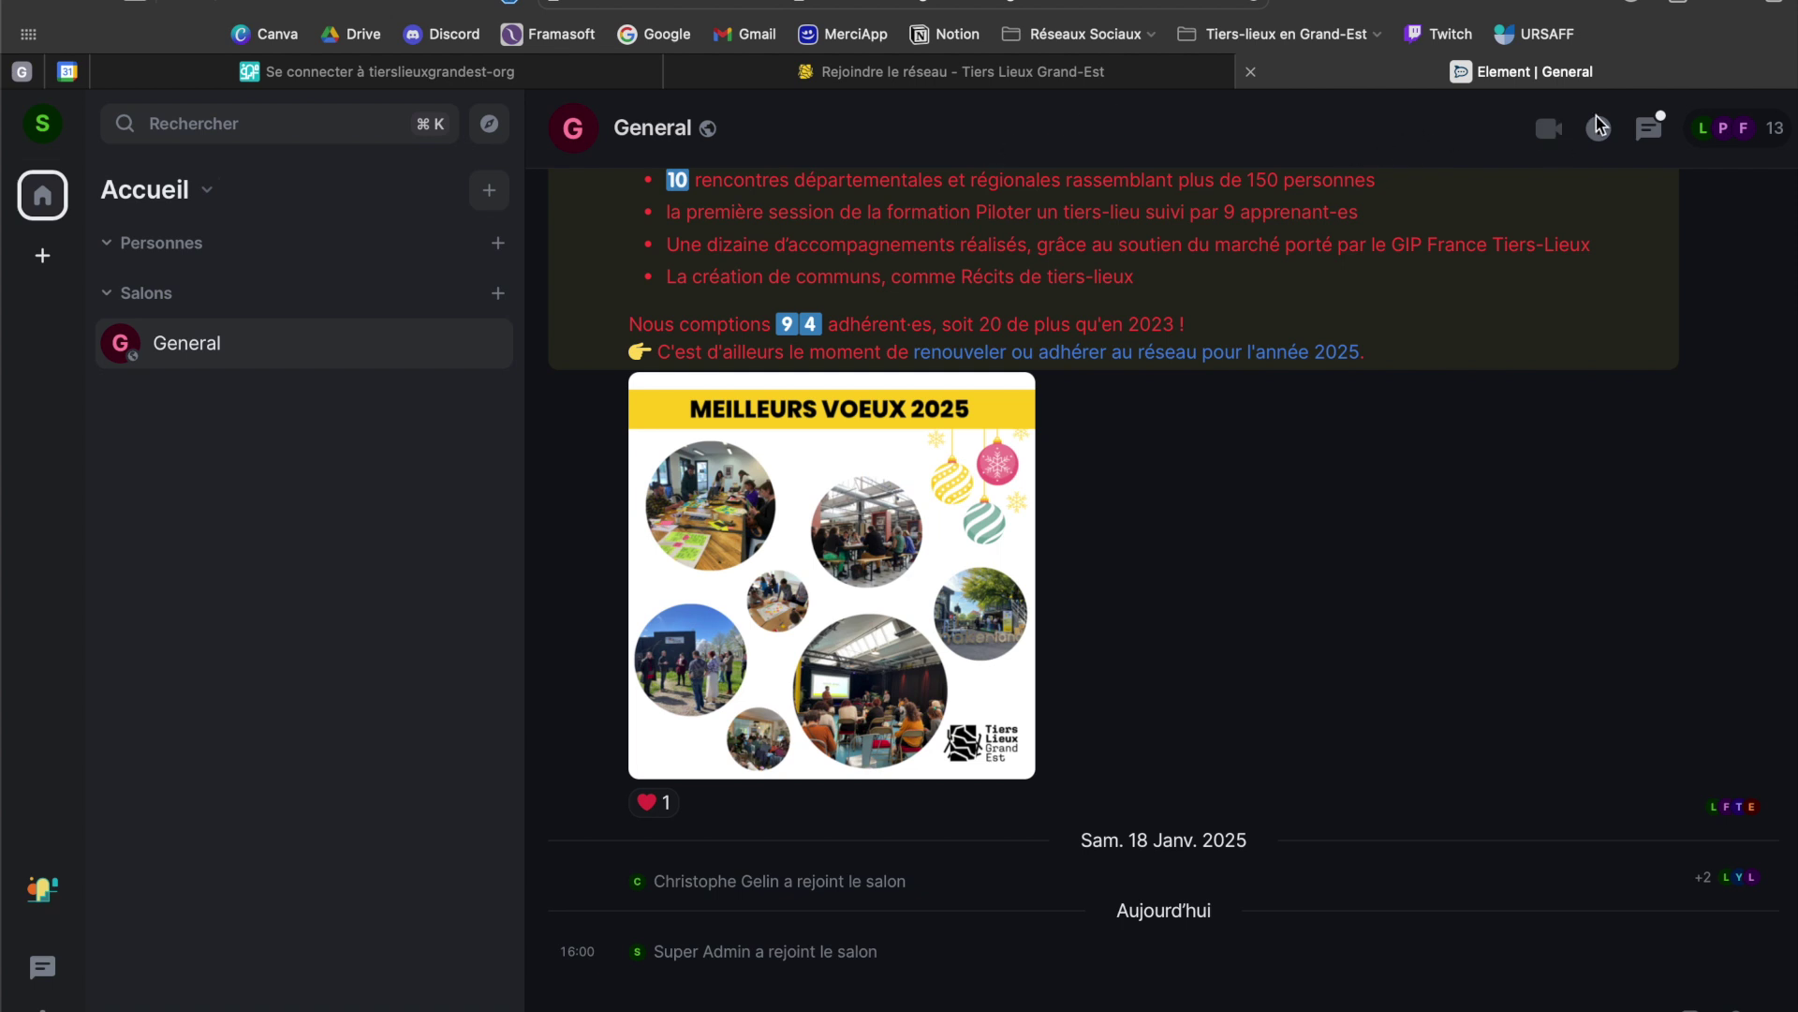
left_click(1739, 150)
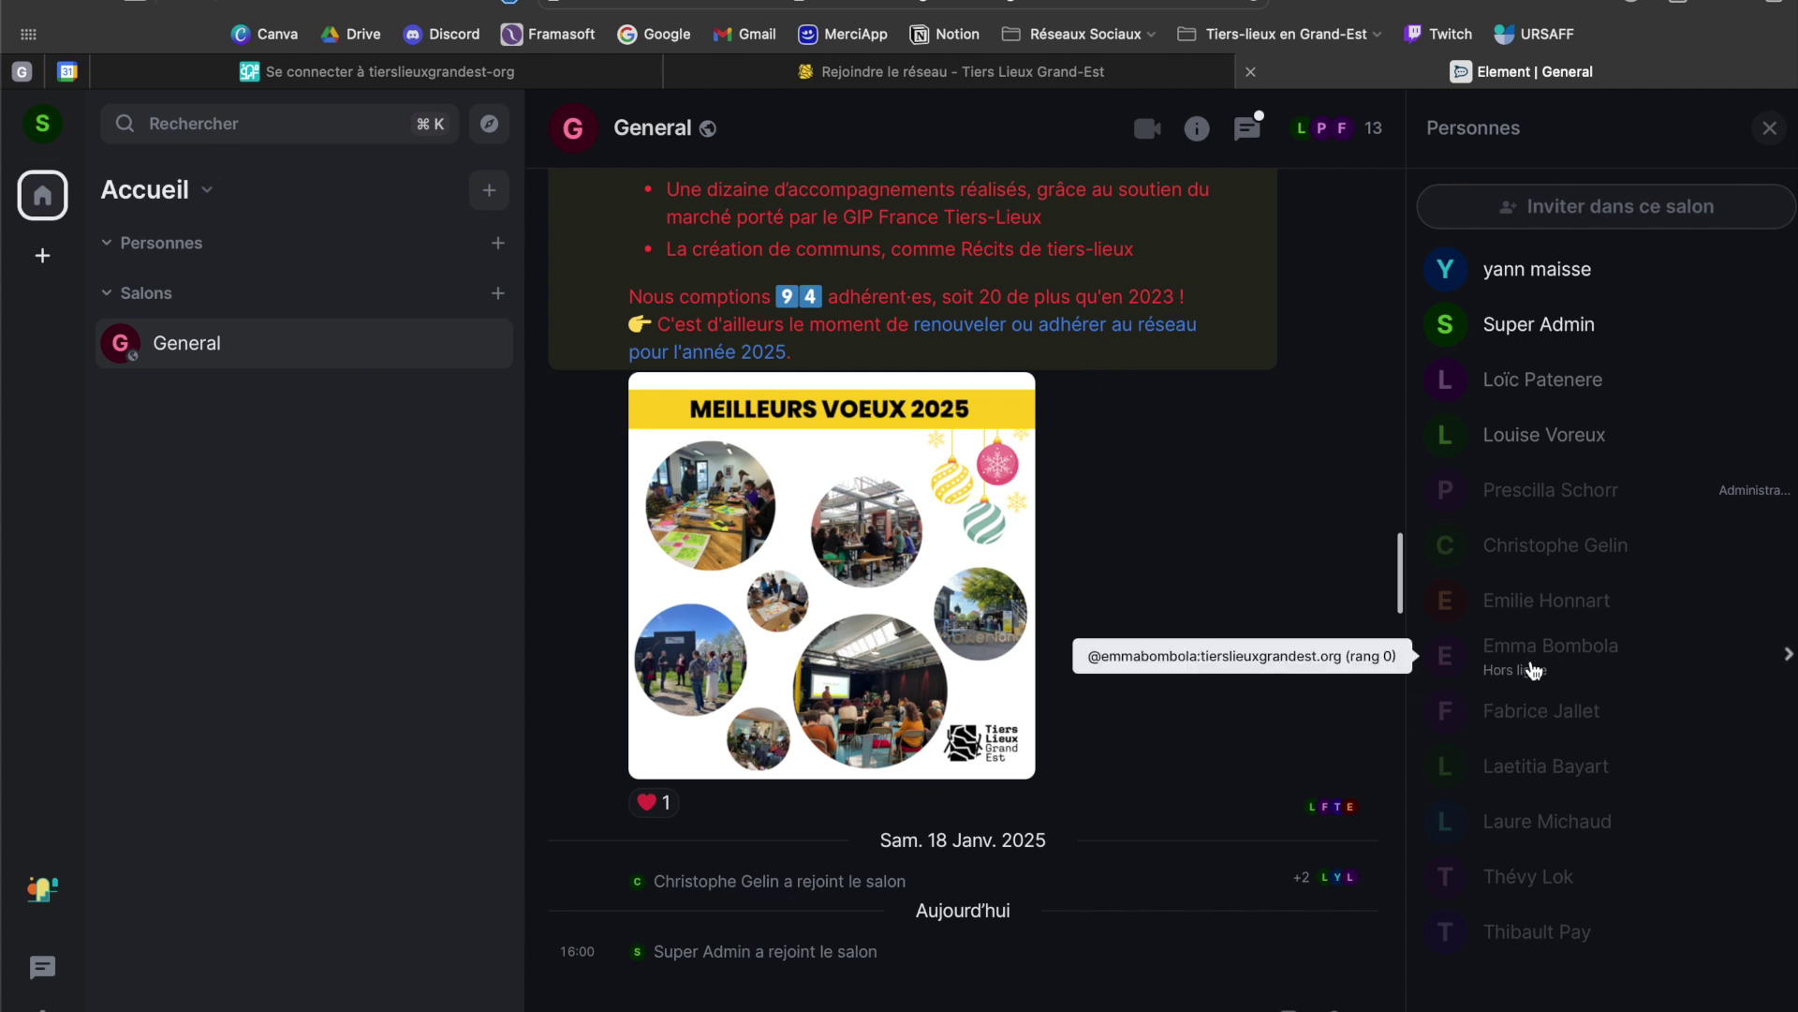
left_click(1770, 131)
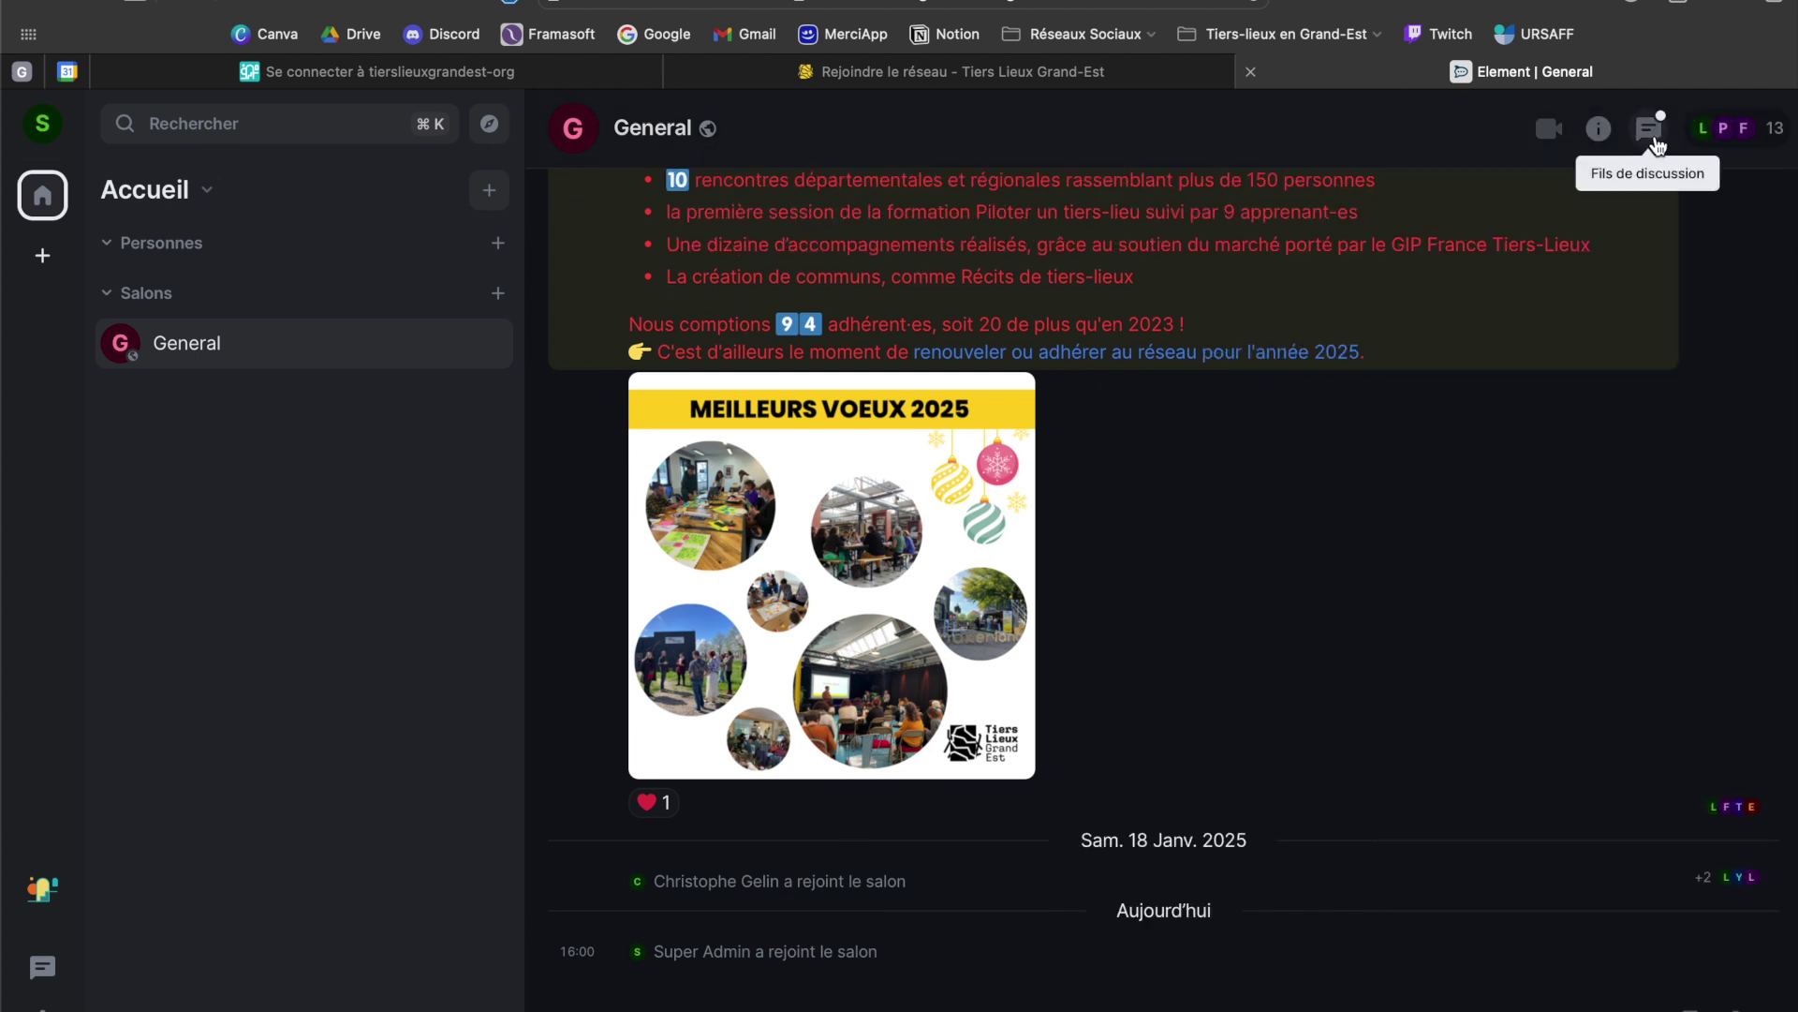
Show the General room's discussion threads and look back through its older messages
left_click(1654, 141)
scroll(1156, 559, "up", 5)
scroll(1157, 559, "up", 10)
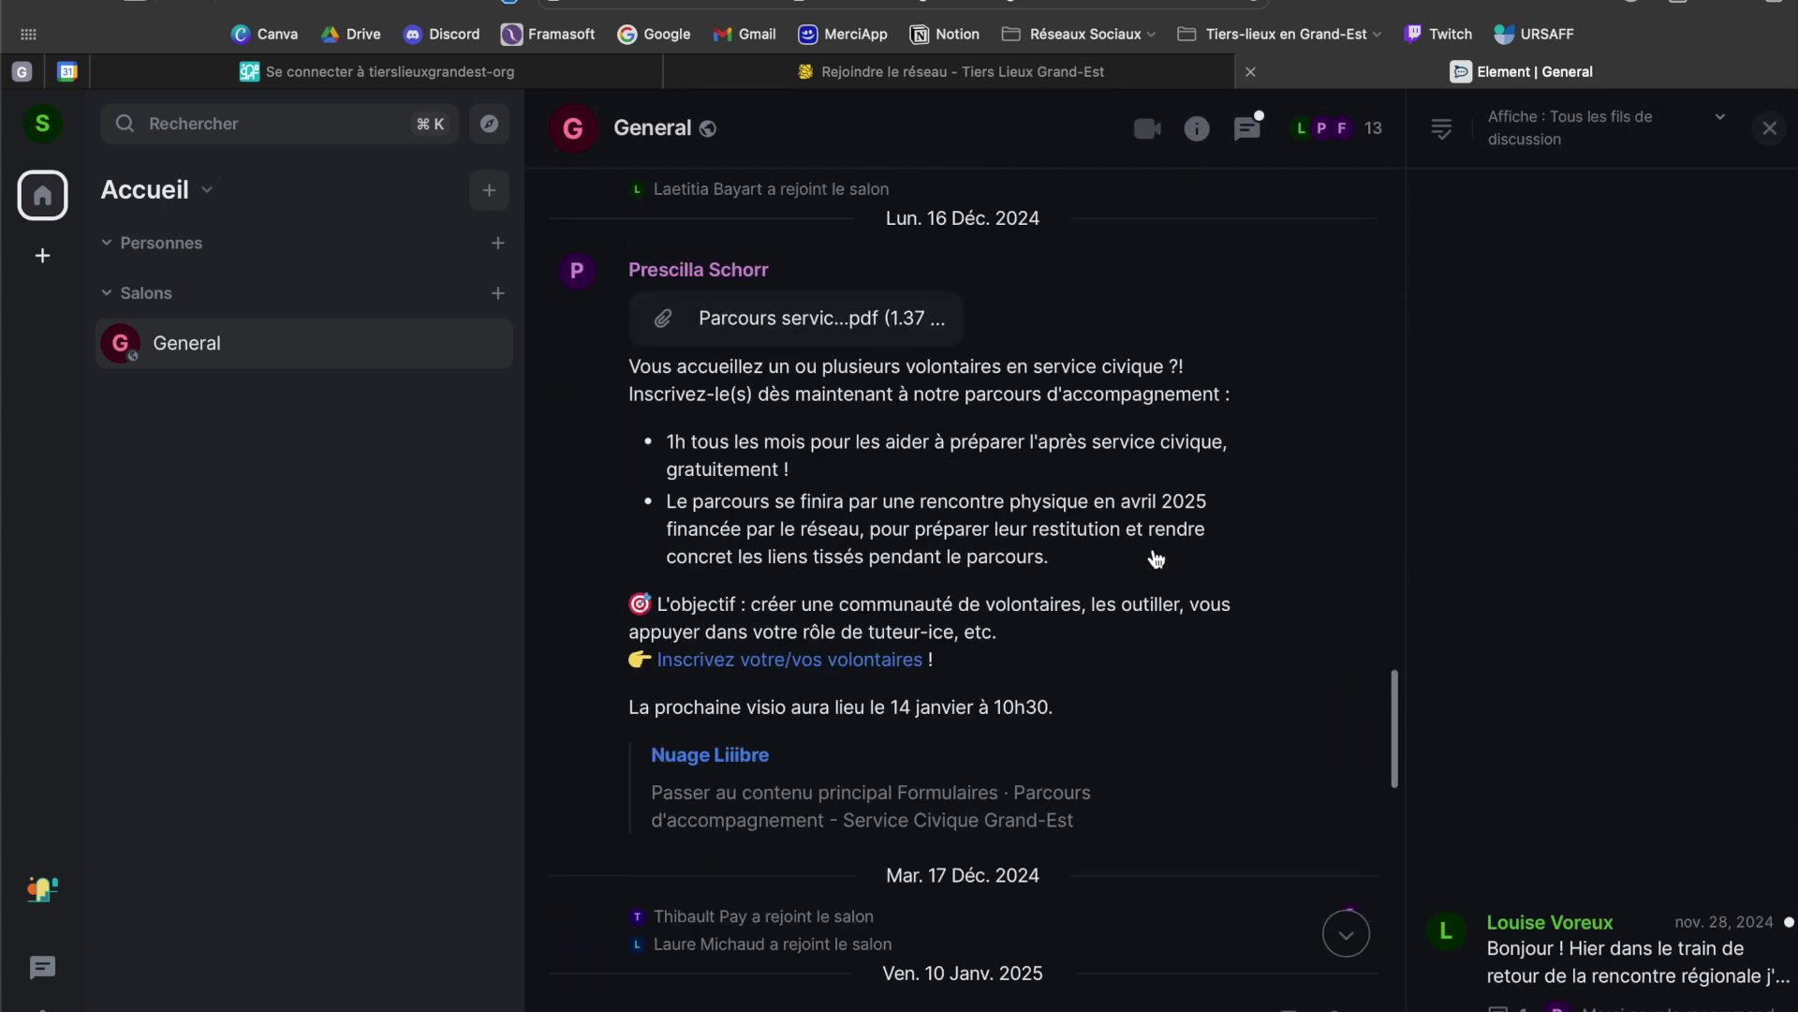
scroll(1157, 560, "up", 10)
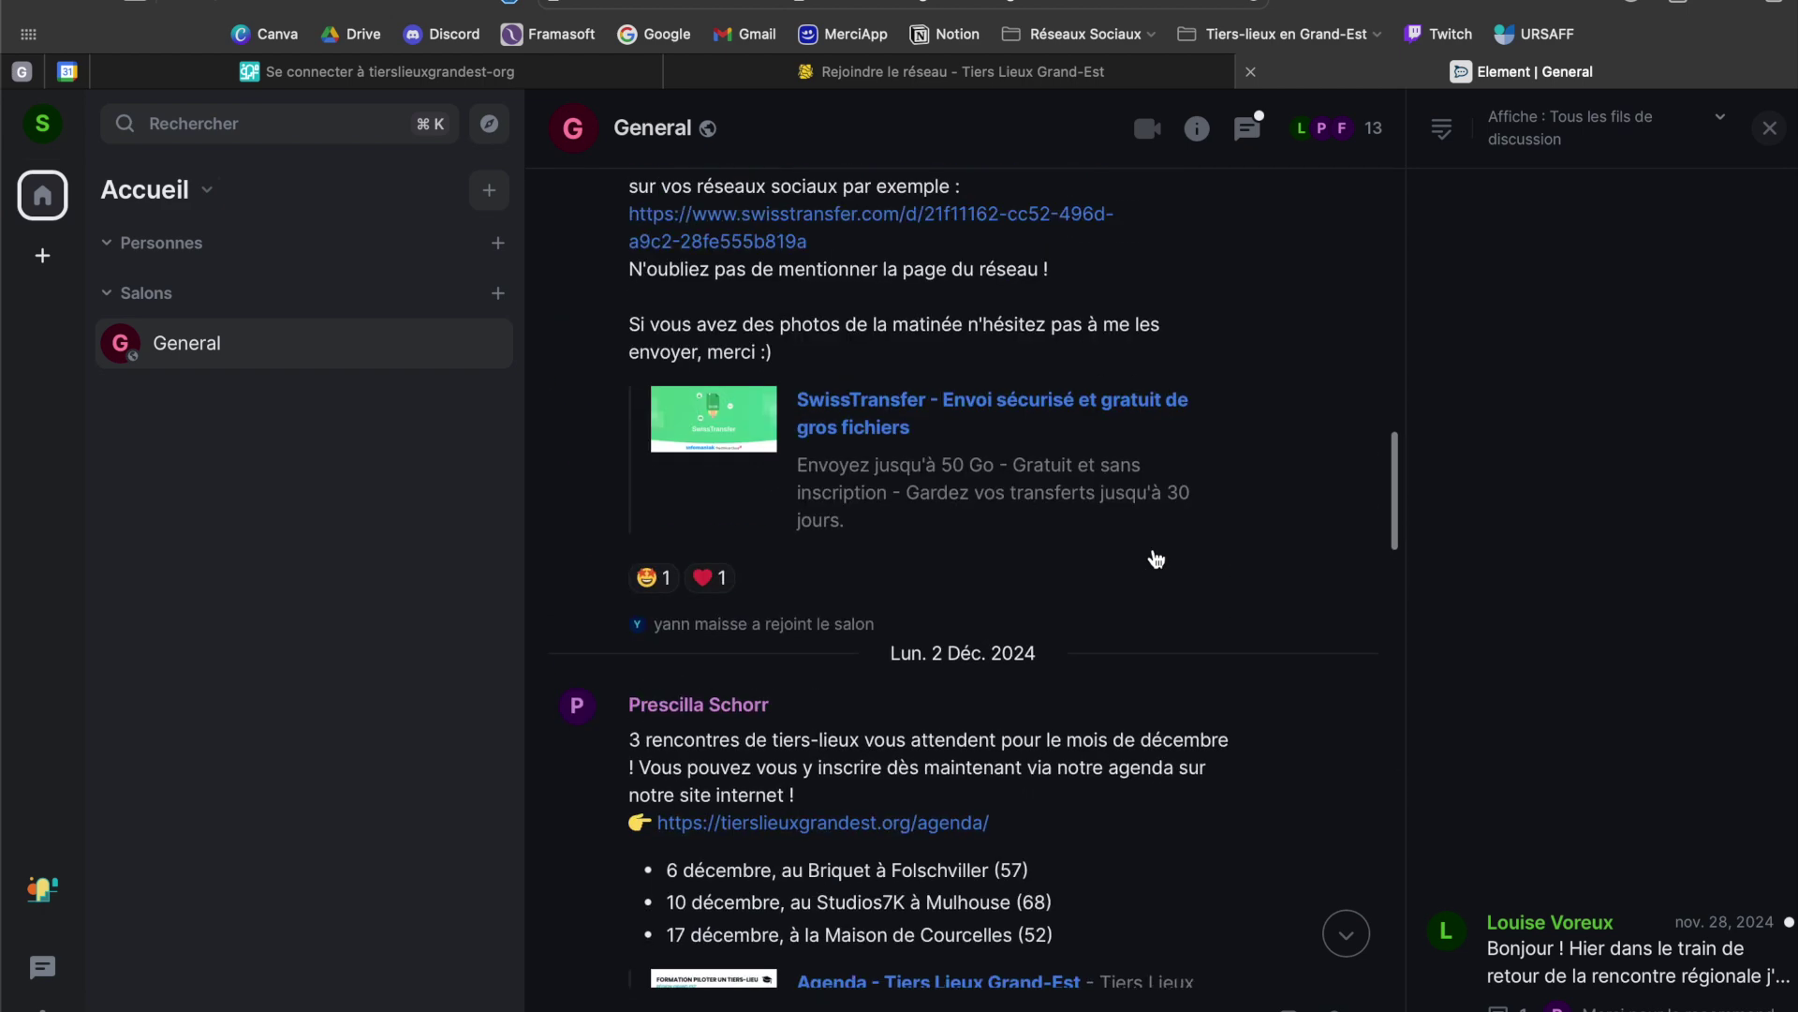
Read the reply thread under the 28 November 2024 book recommendation in the General room, and close it
scroll(1156, 559, "up", 5)
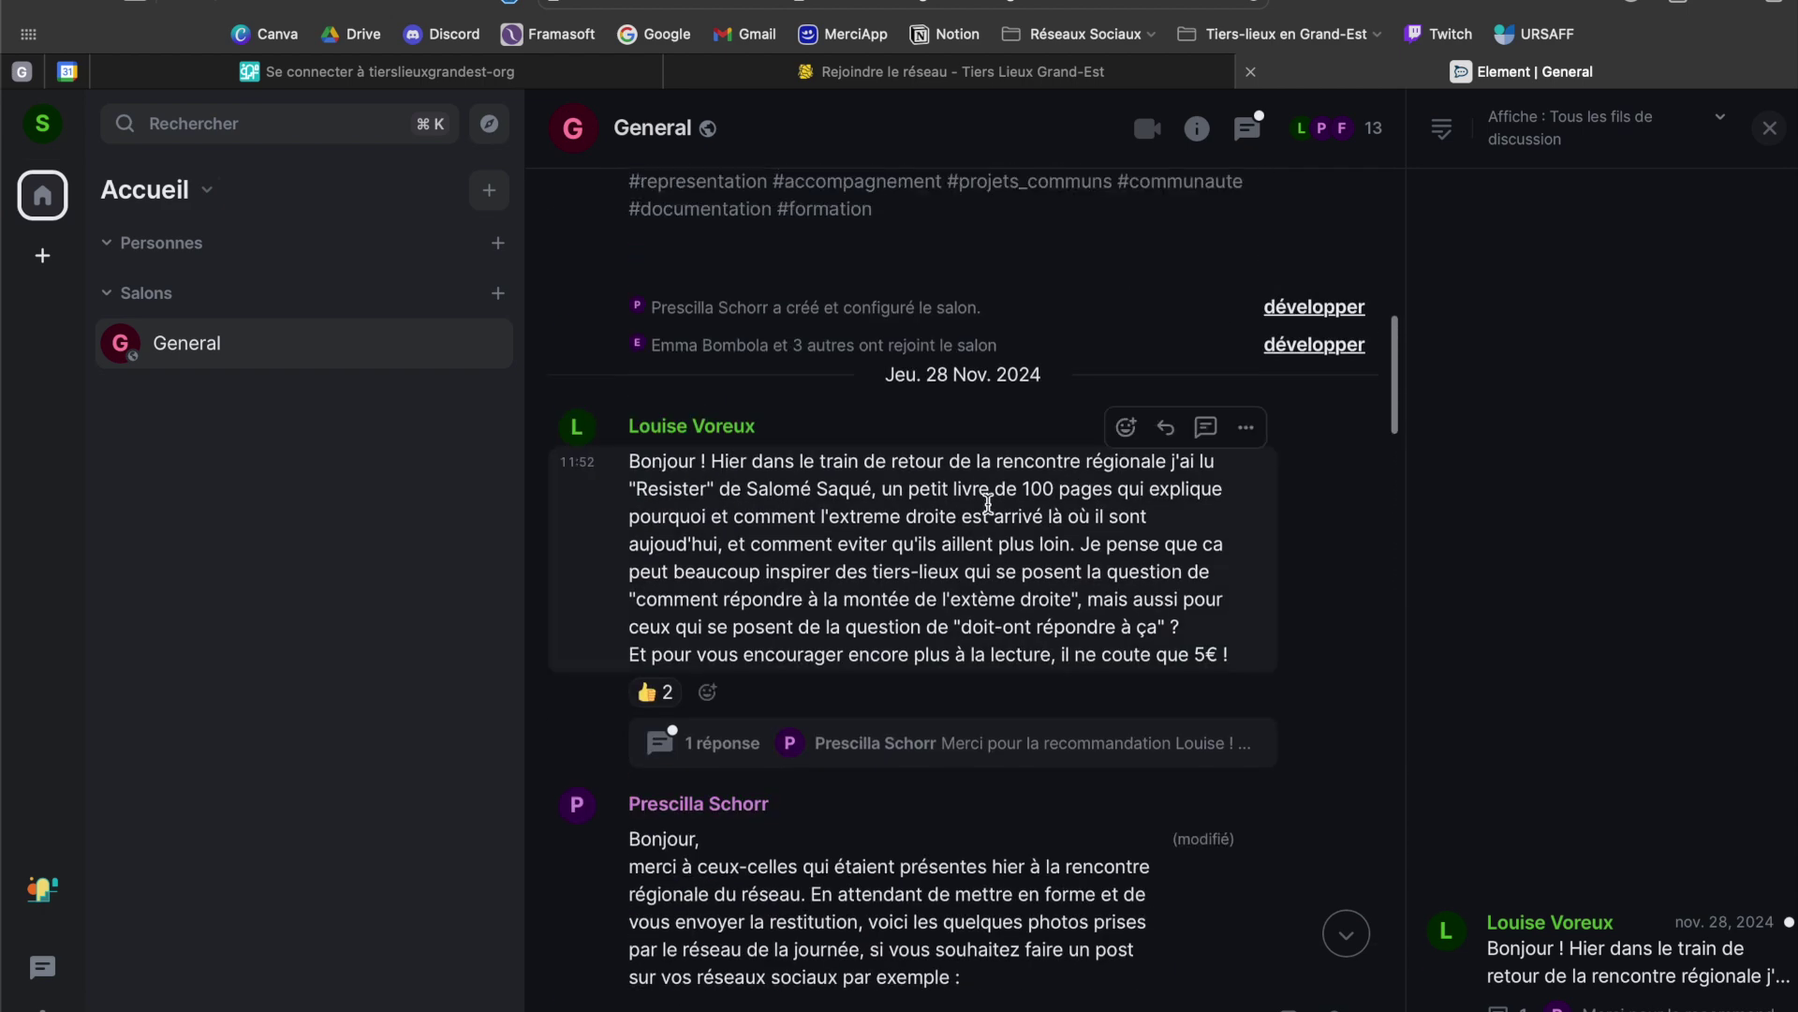
left_click(785, 744)
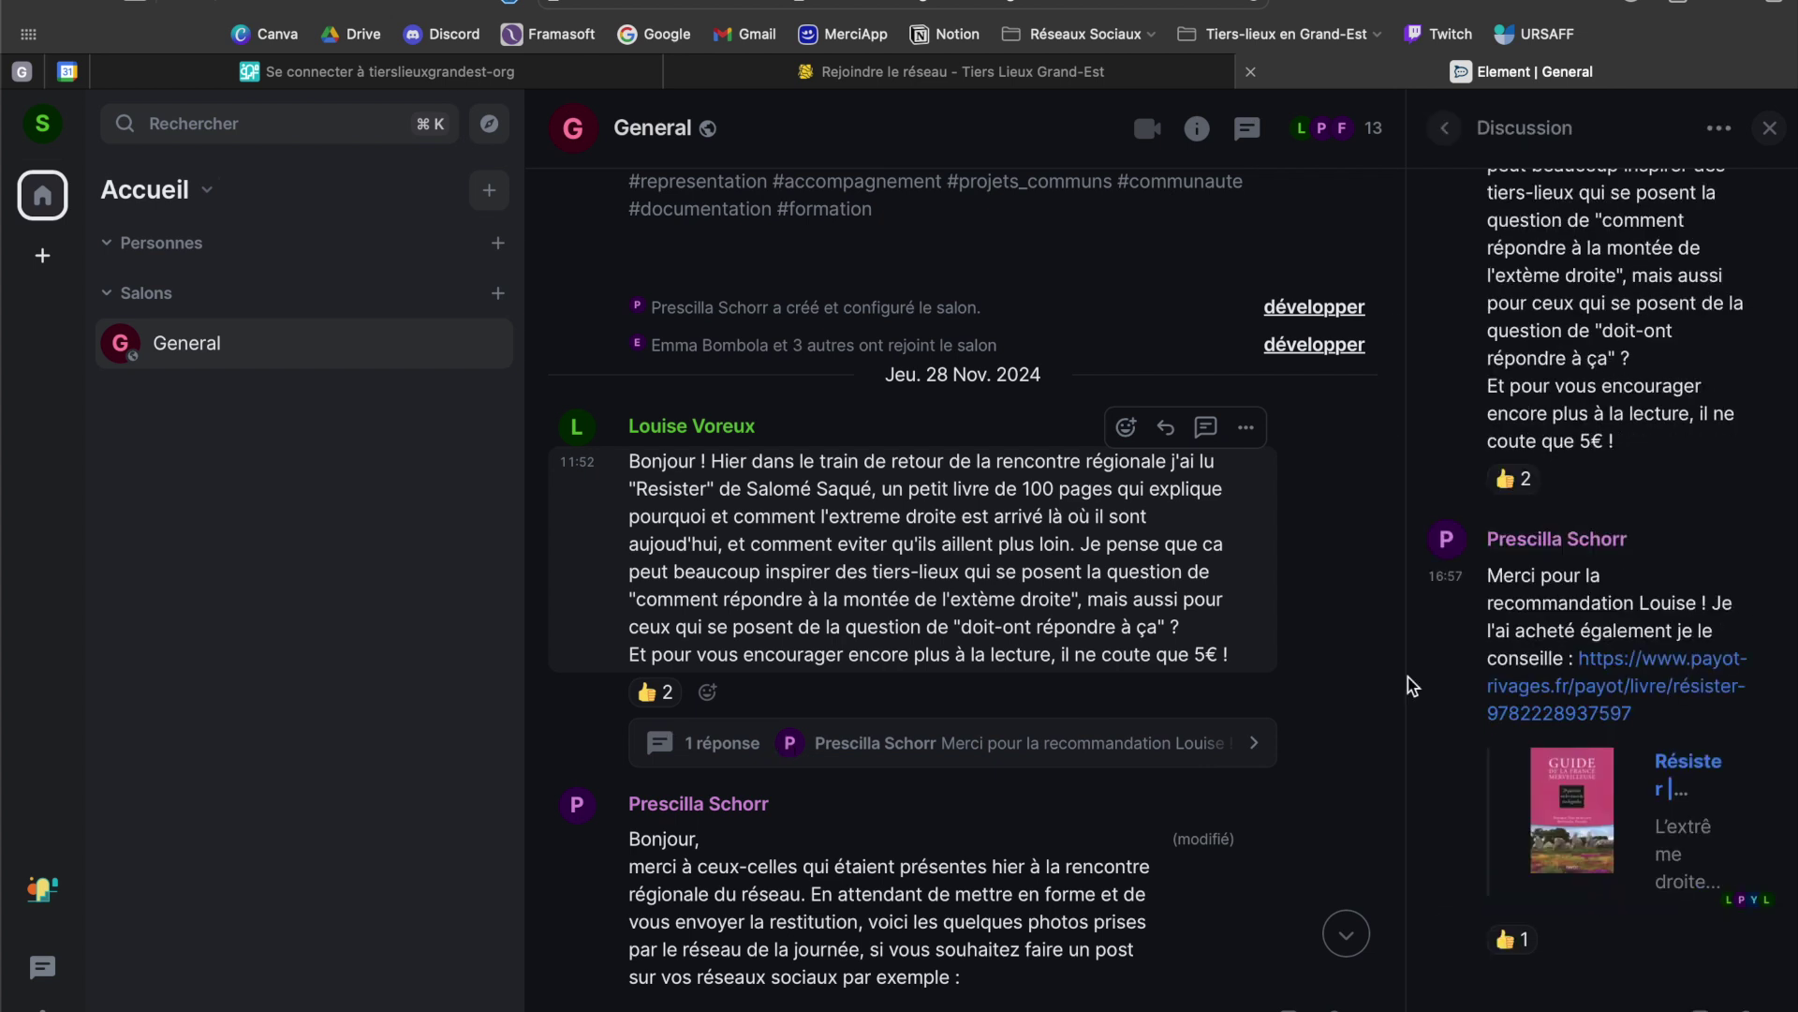
left_click(1769, 128)
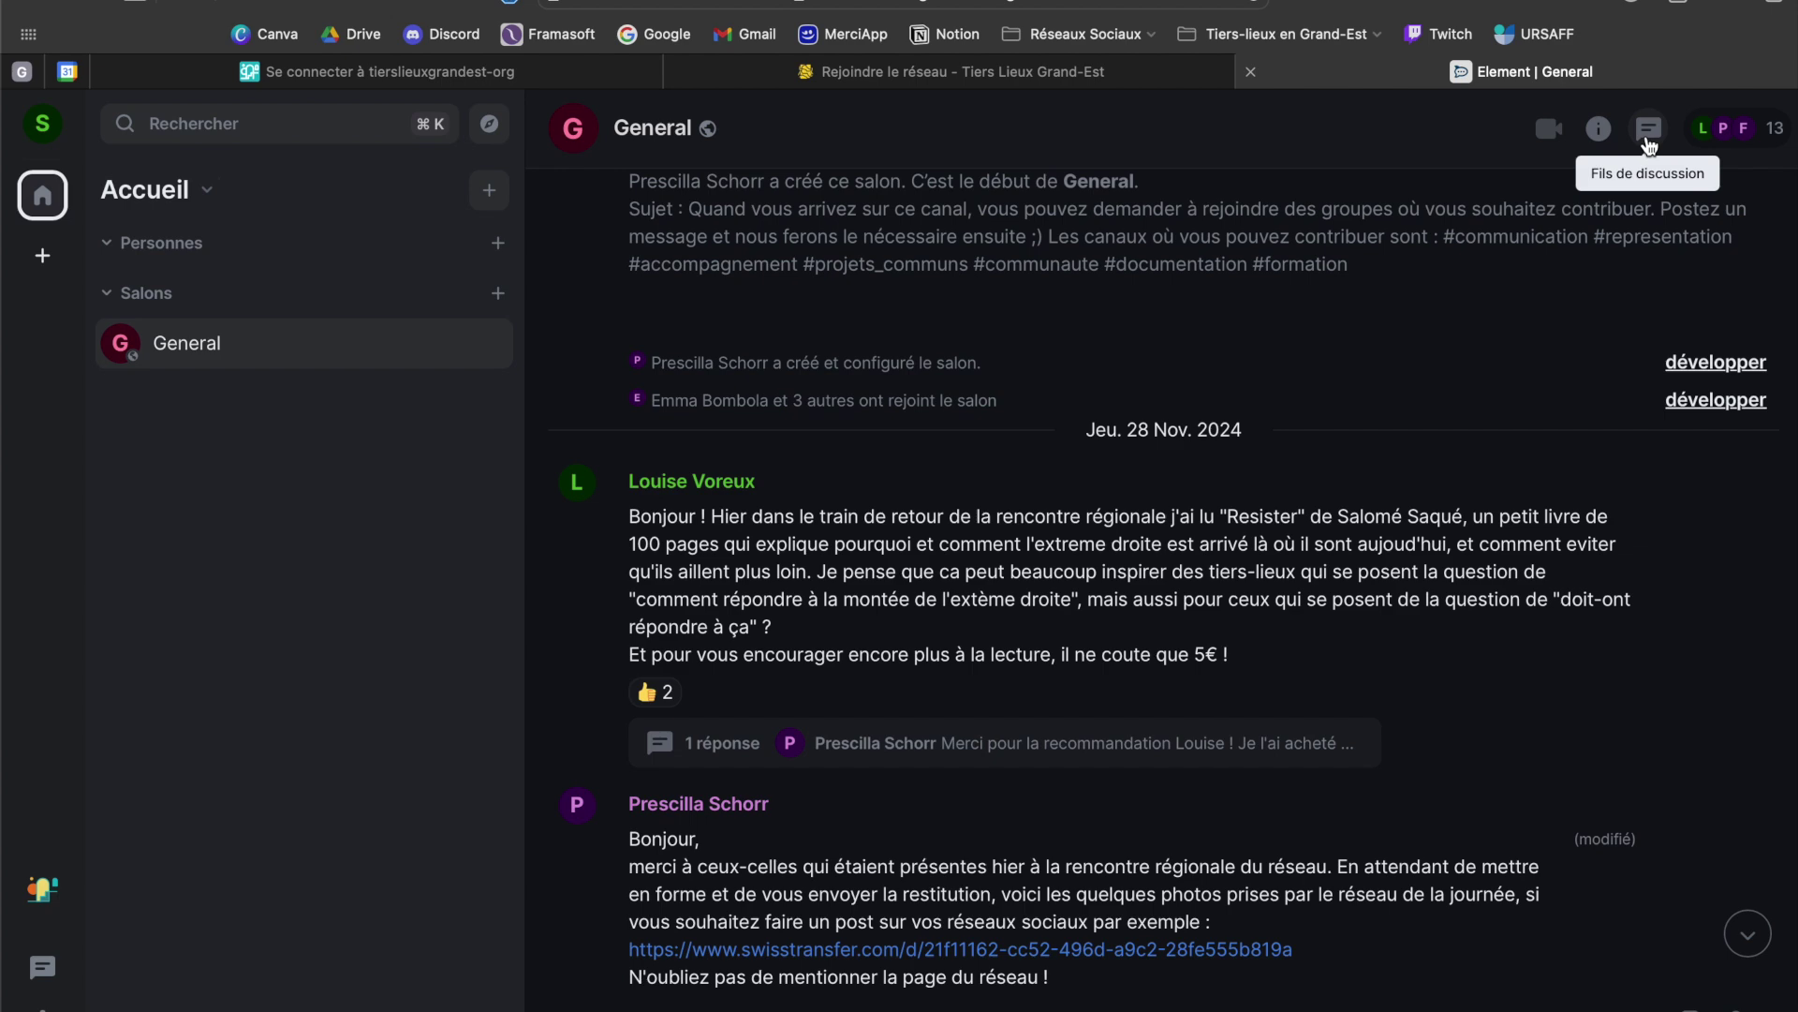
Show the General room's information, dismiss the pinned-messages tip, review the available room options, and close the information
scroll(1400, 493, "down", 15)
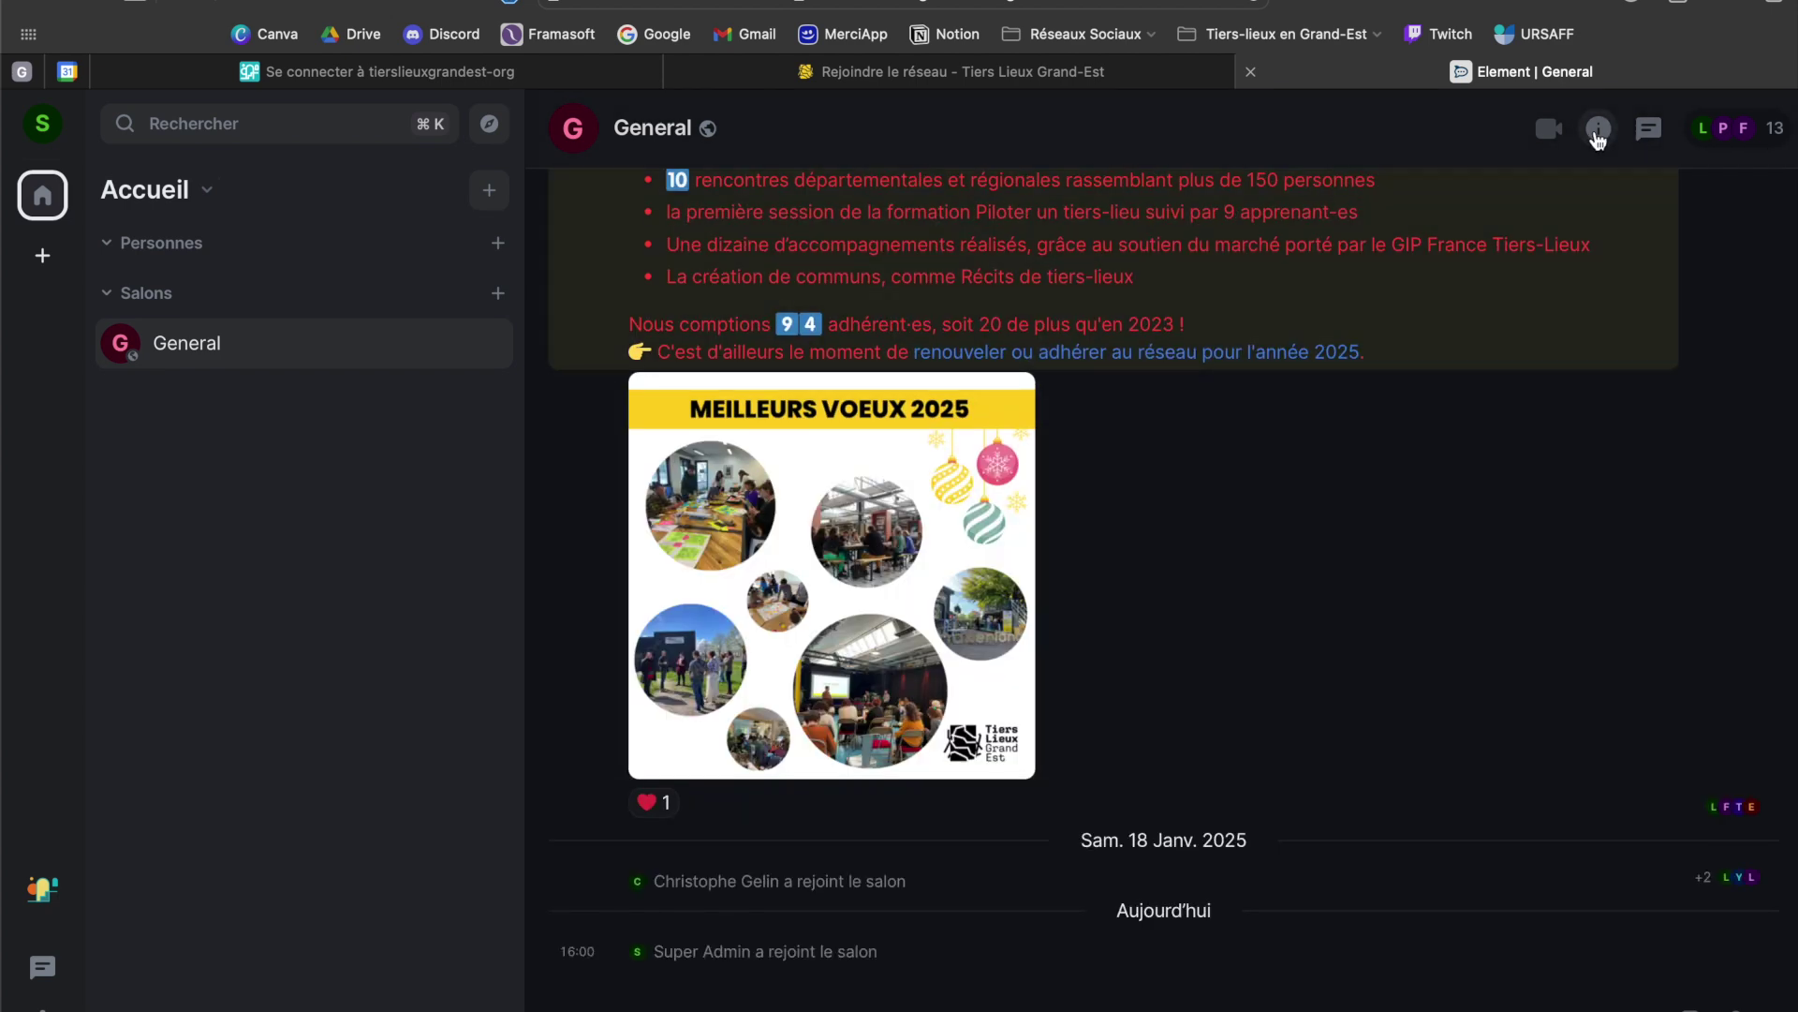
left_click(1598, 131)
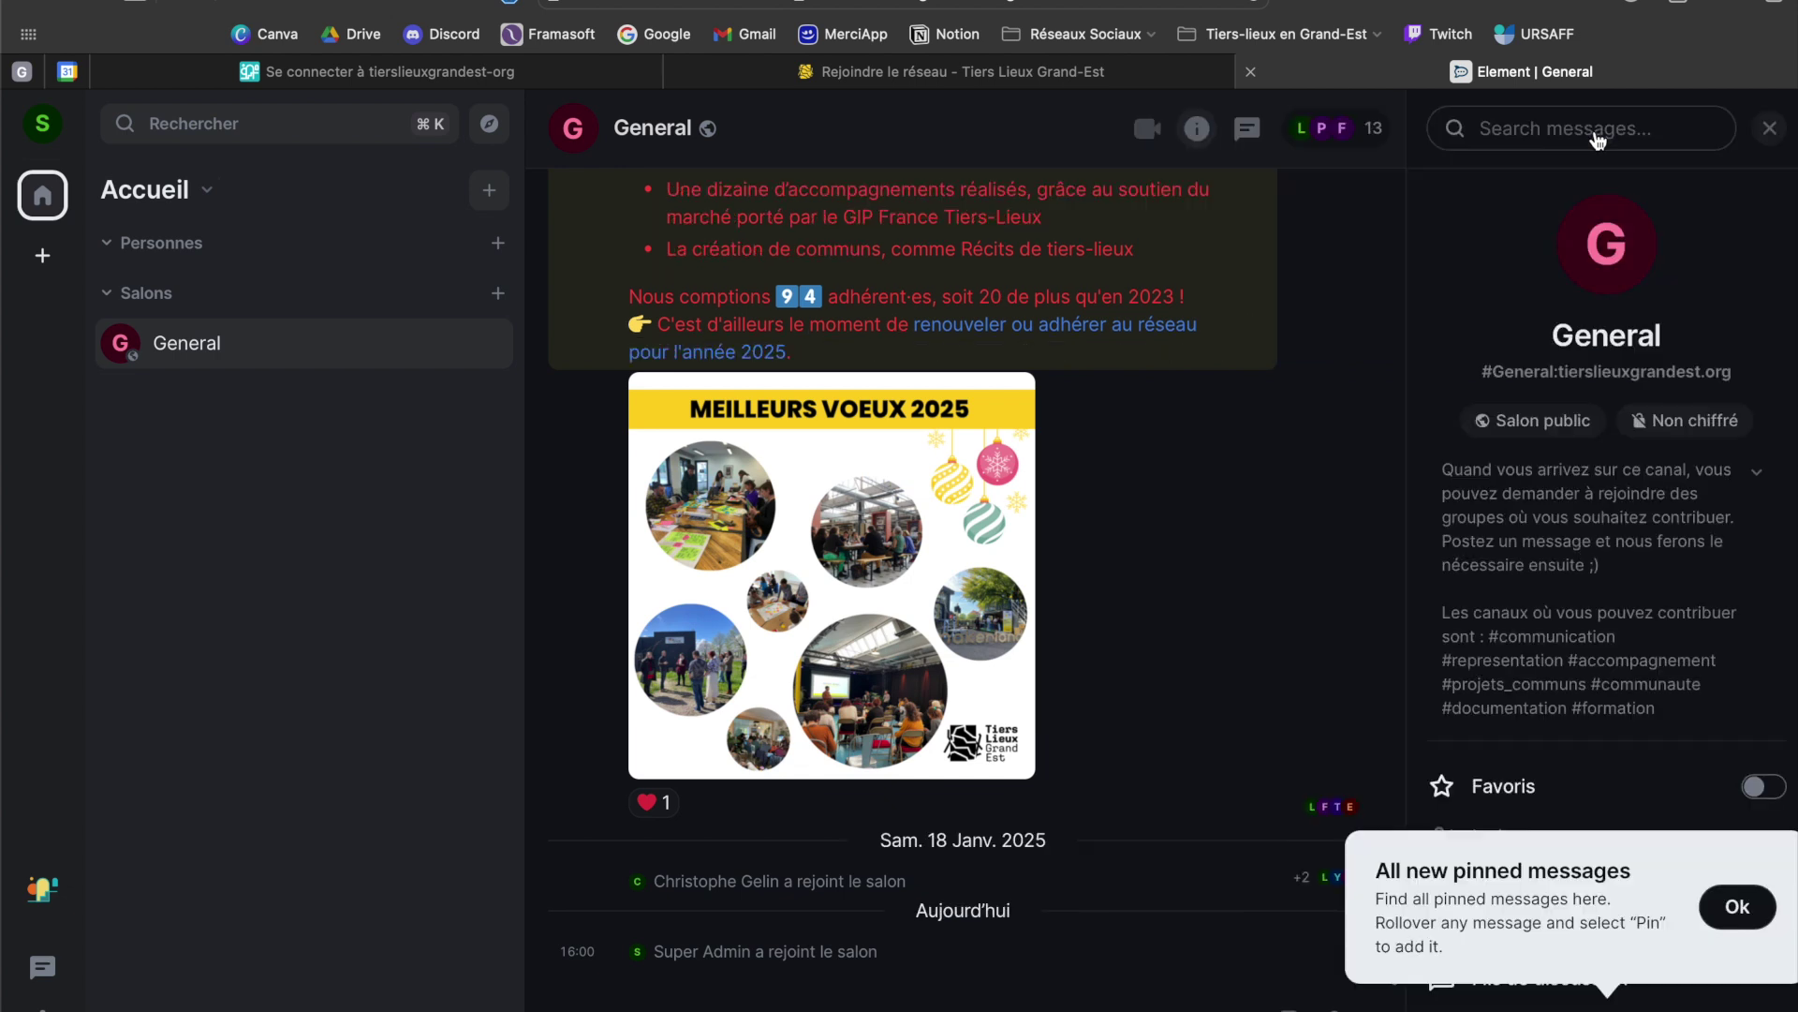
left_click(1740, 901)
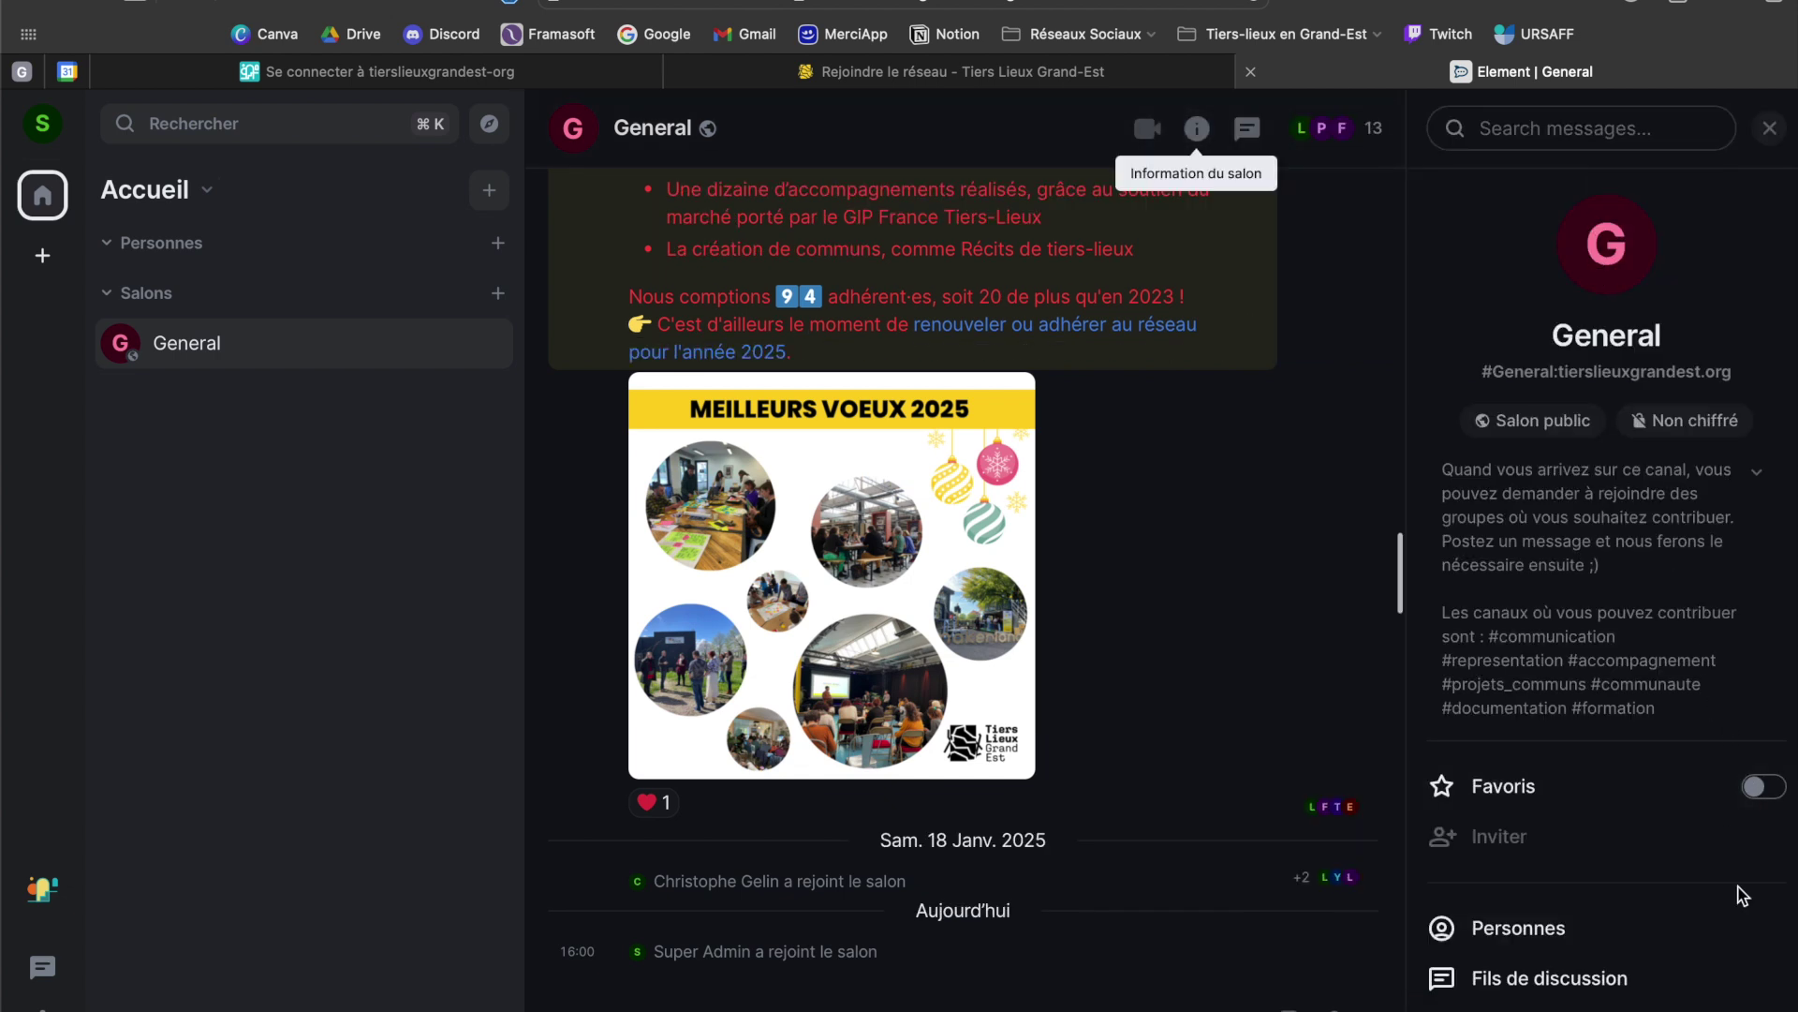
scroll(1686, 586, "down", 3)
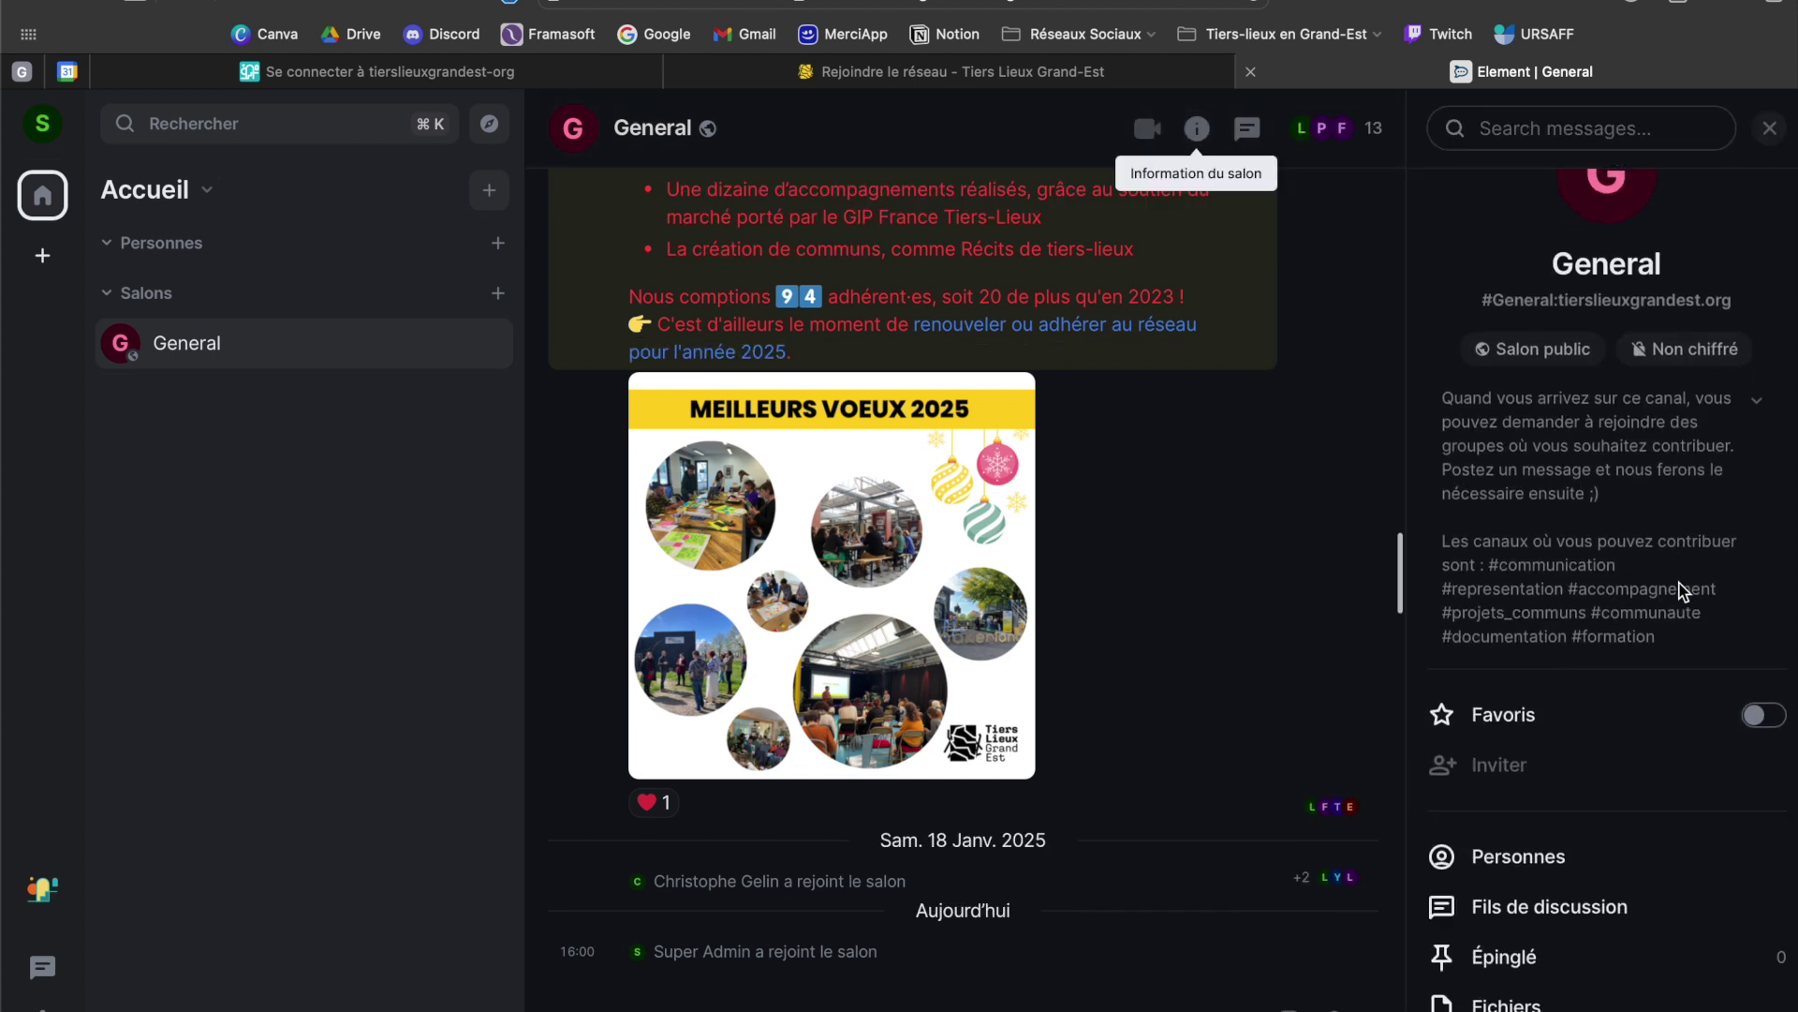
scroll(1612, 726, "down", 1)
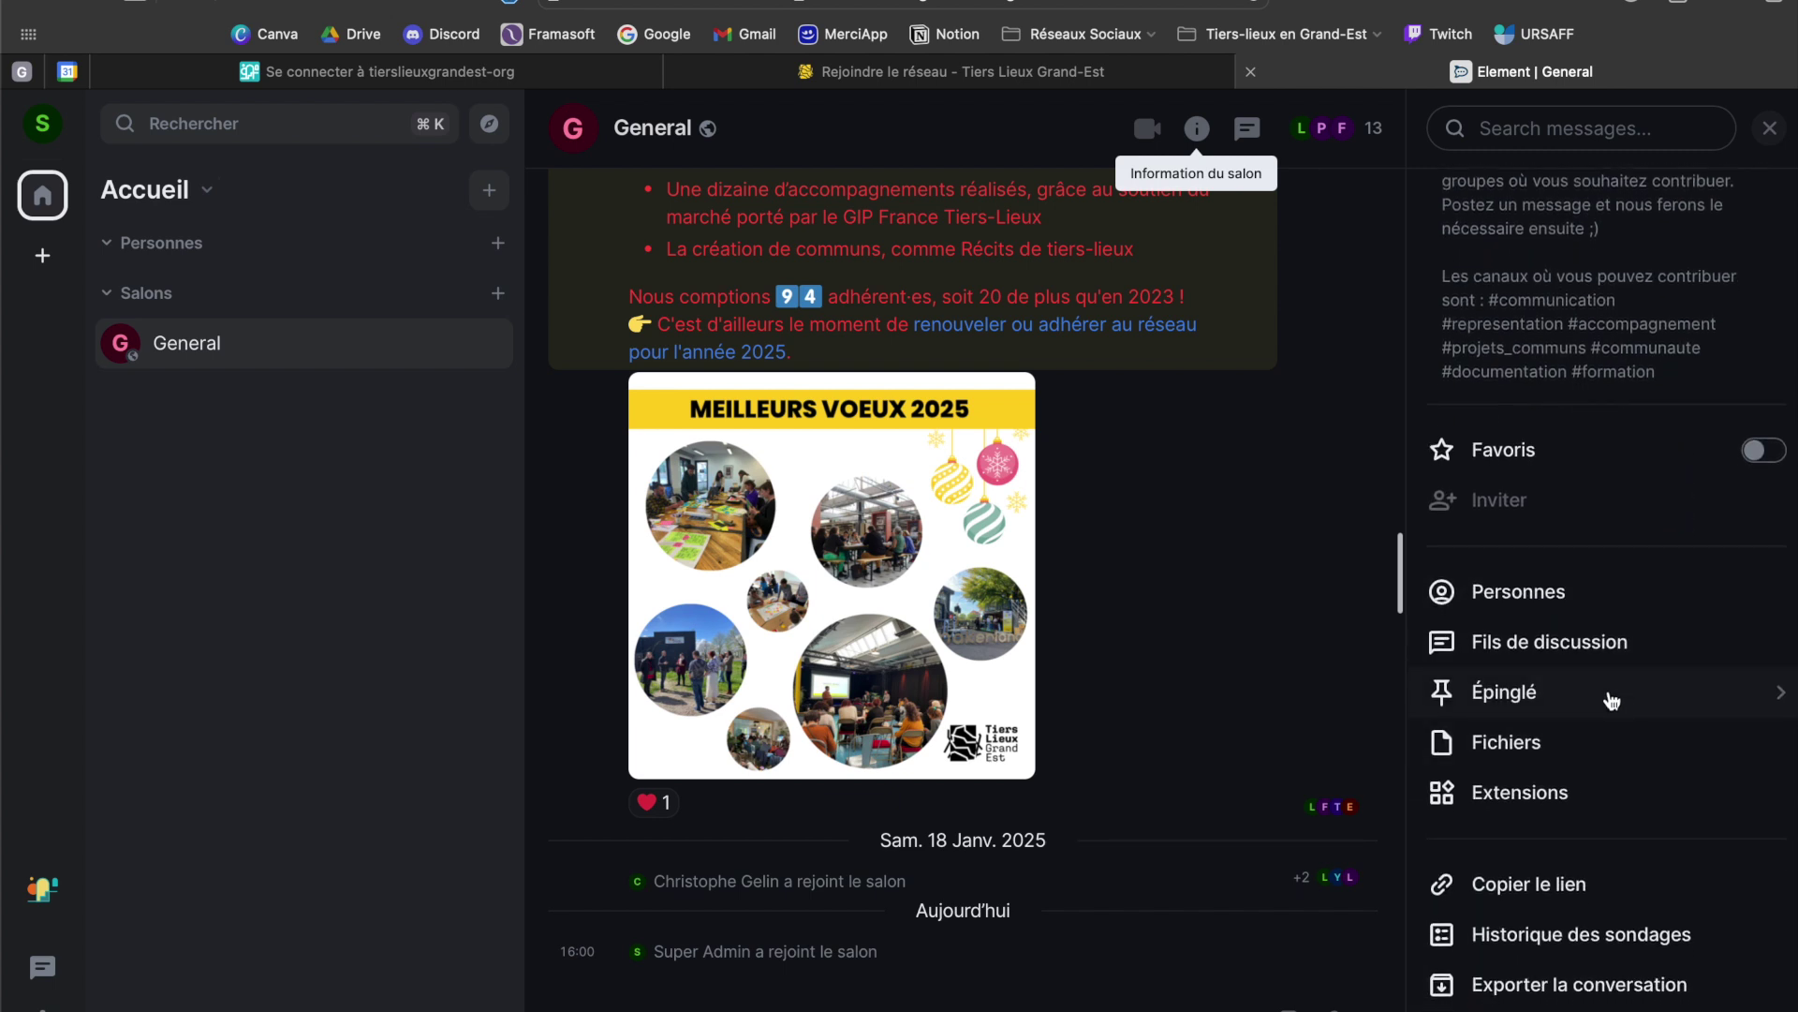
scroll(1608, 833, "down", 1)
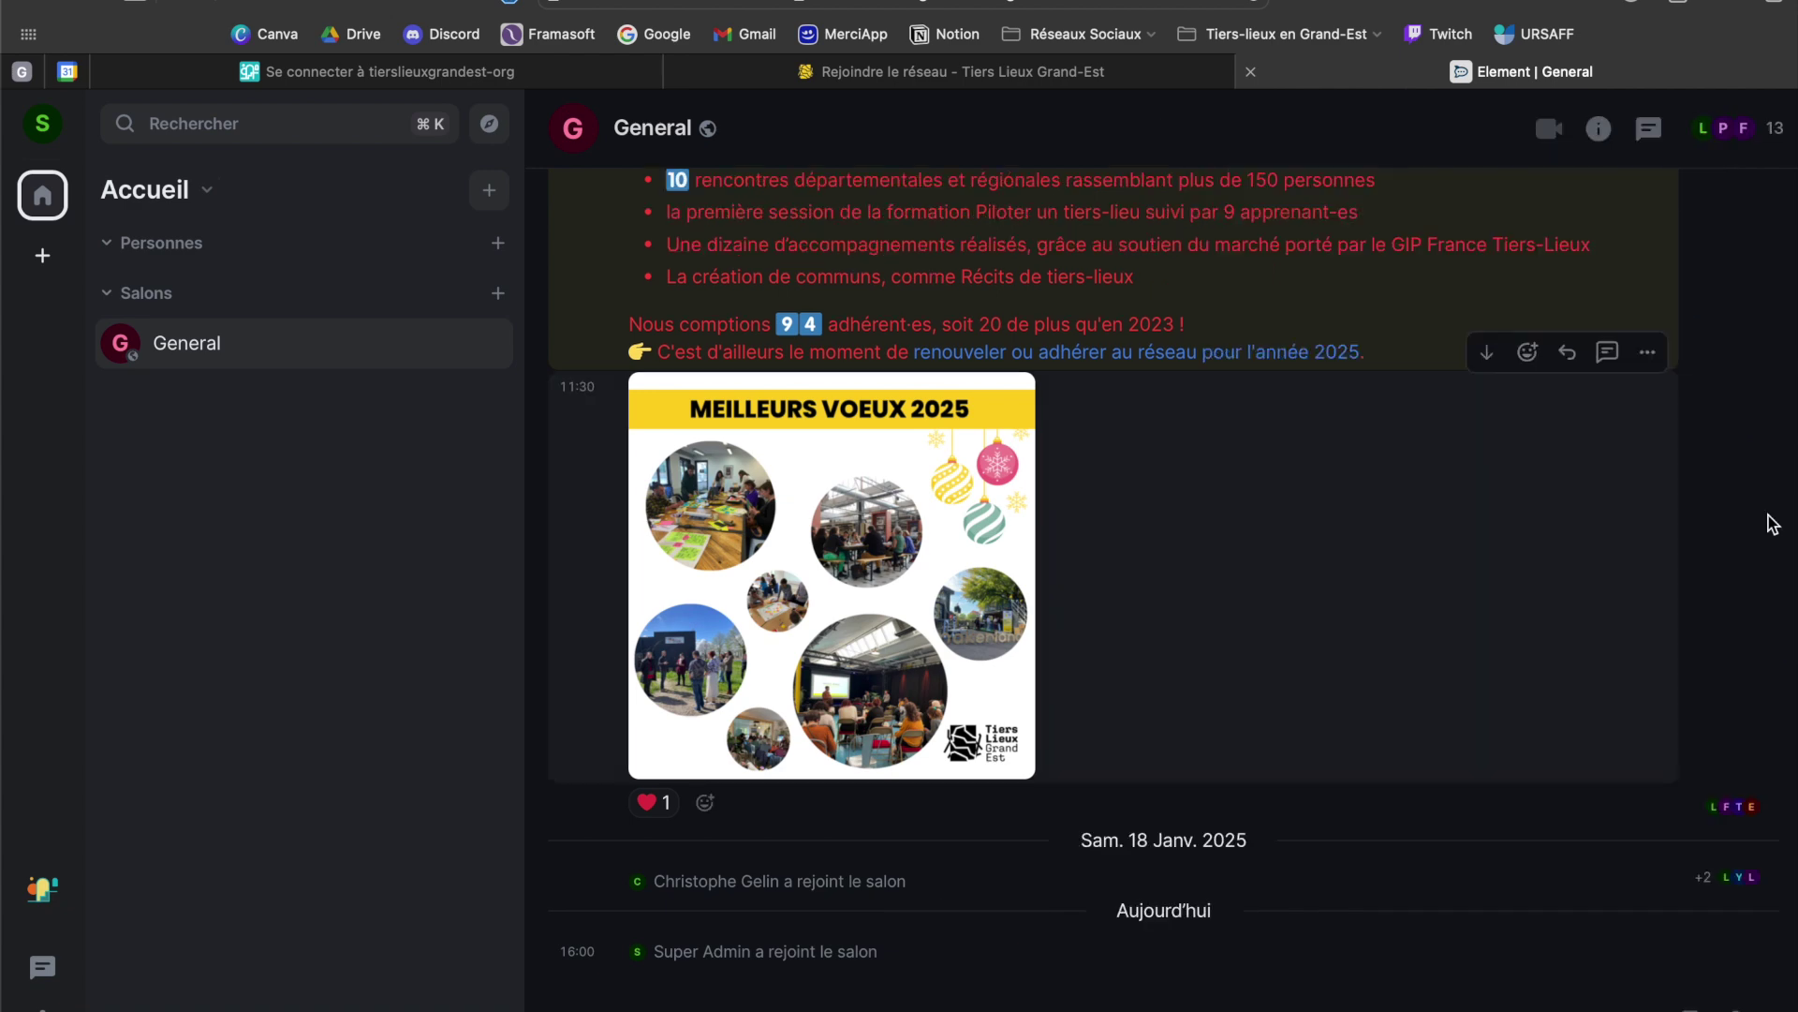
Look back through the General room's message history to its beginning and return to the latest messages
scroll(1773, 524, "up", 3)
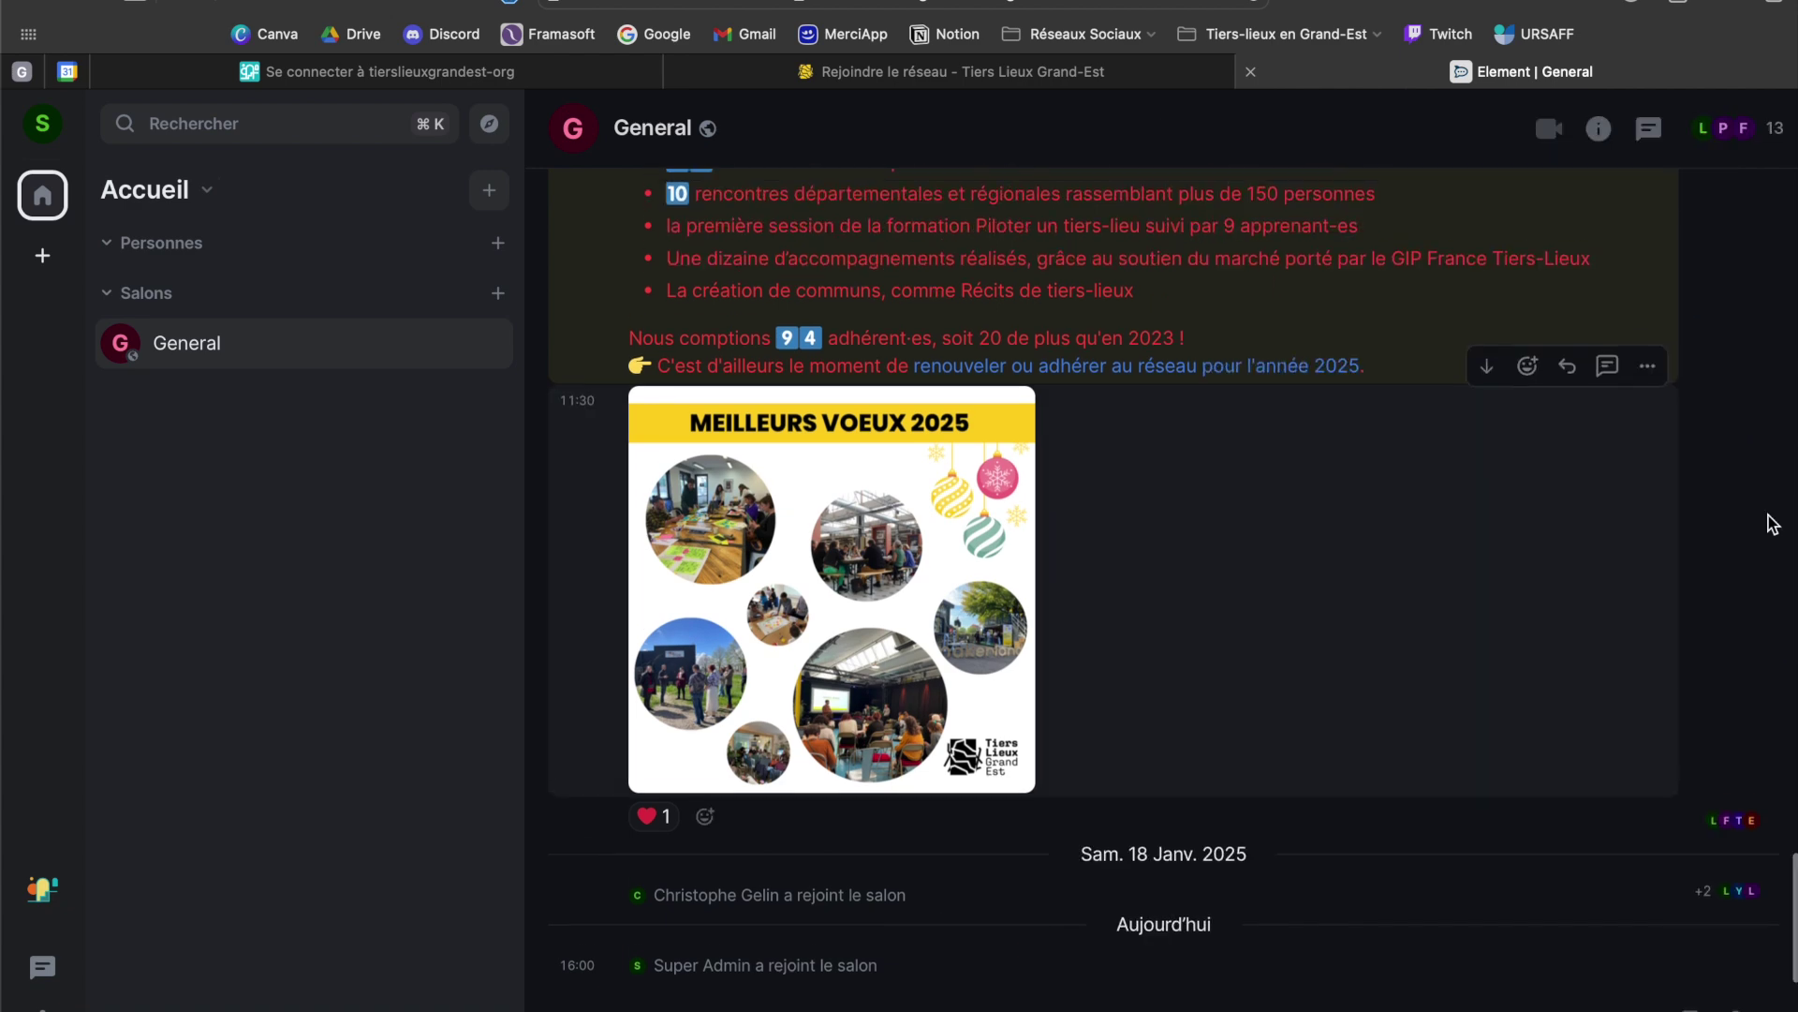
scroll(1773, 525, "up", 4)
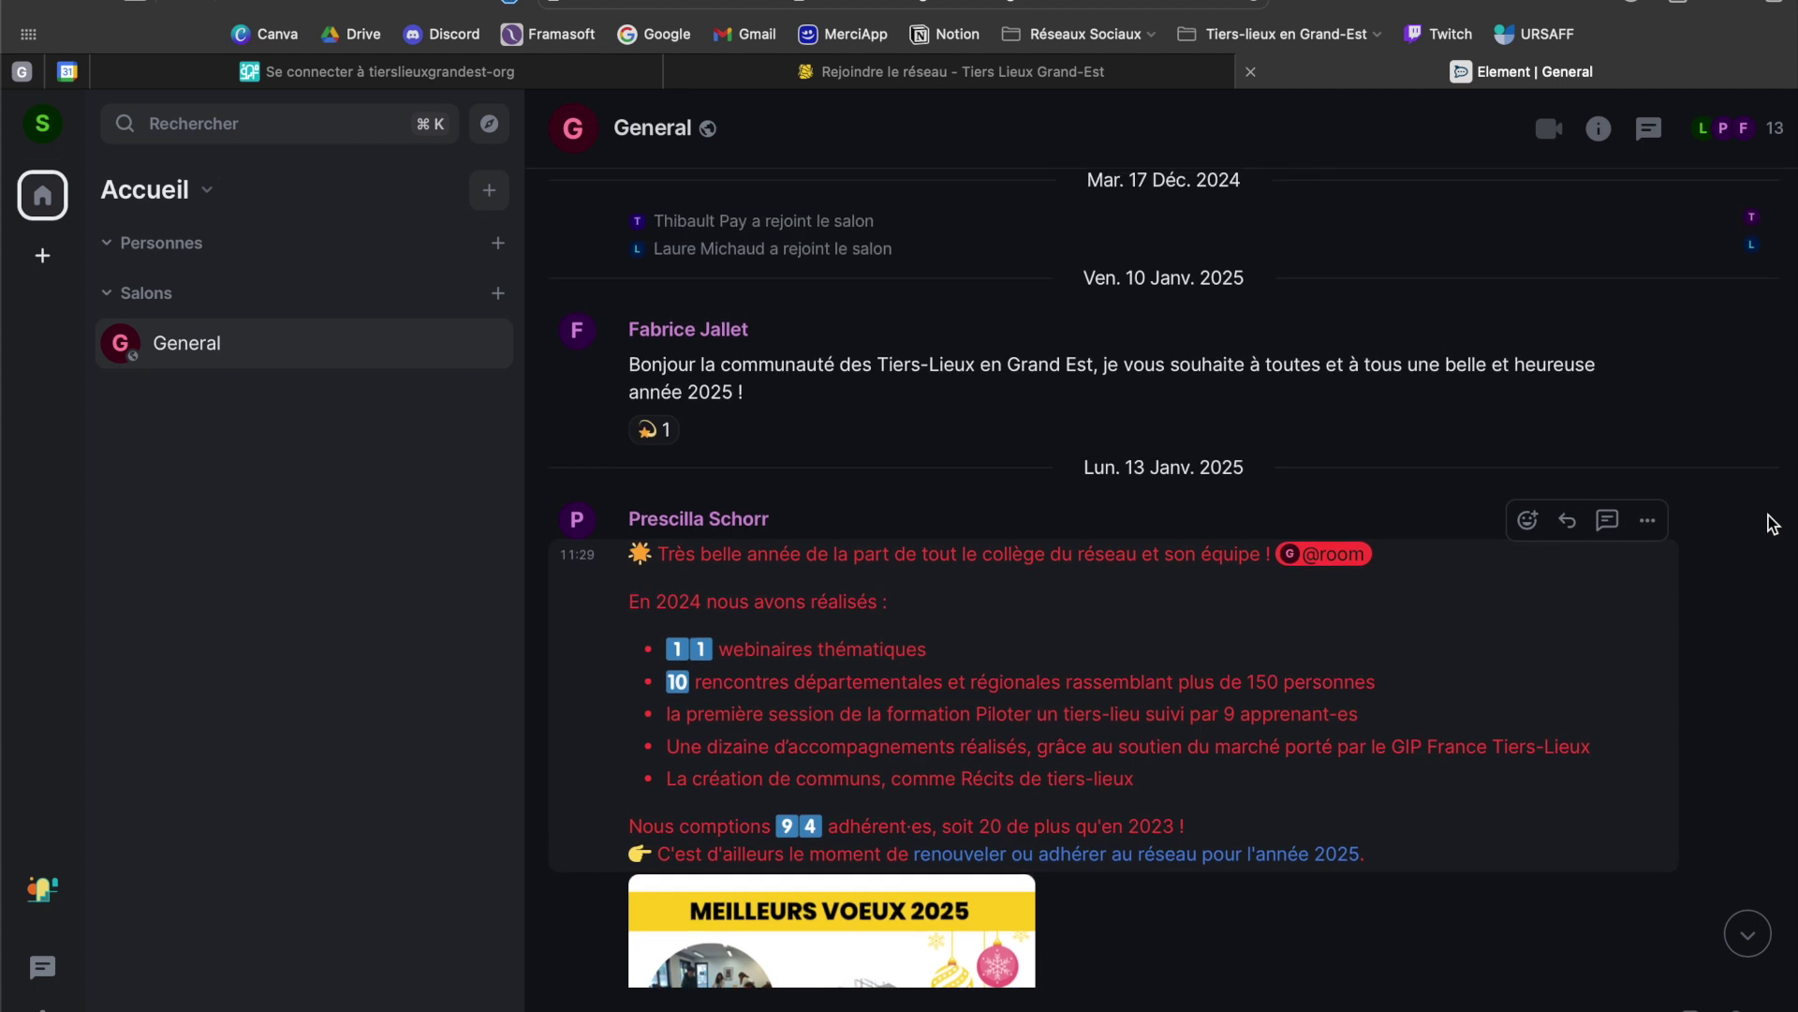
scroll(1773, 525, "up", 1)
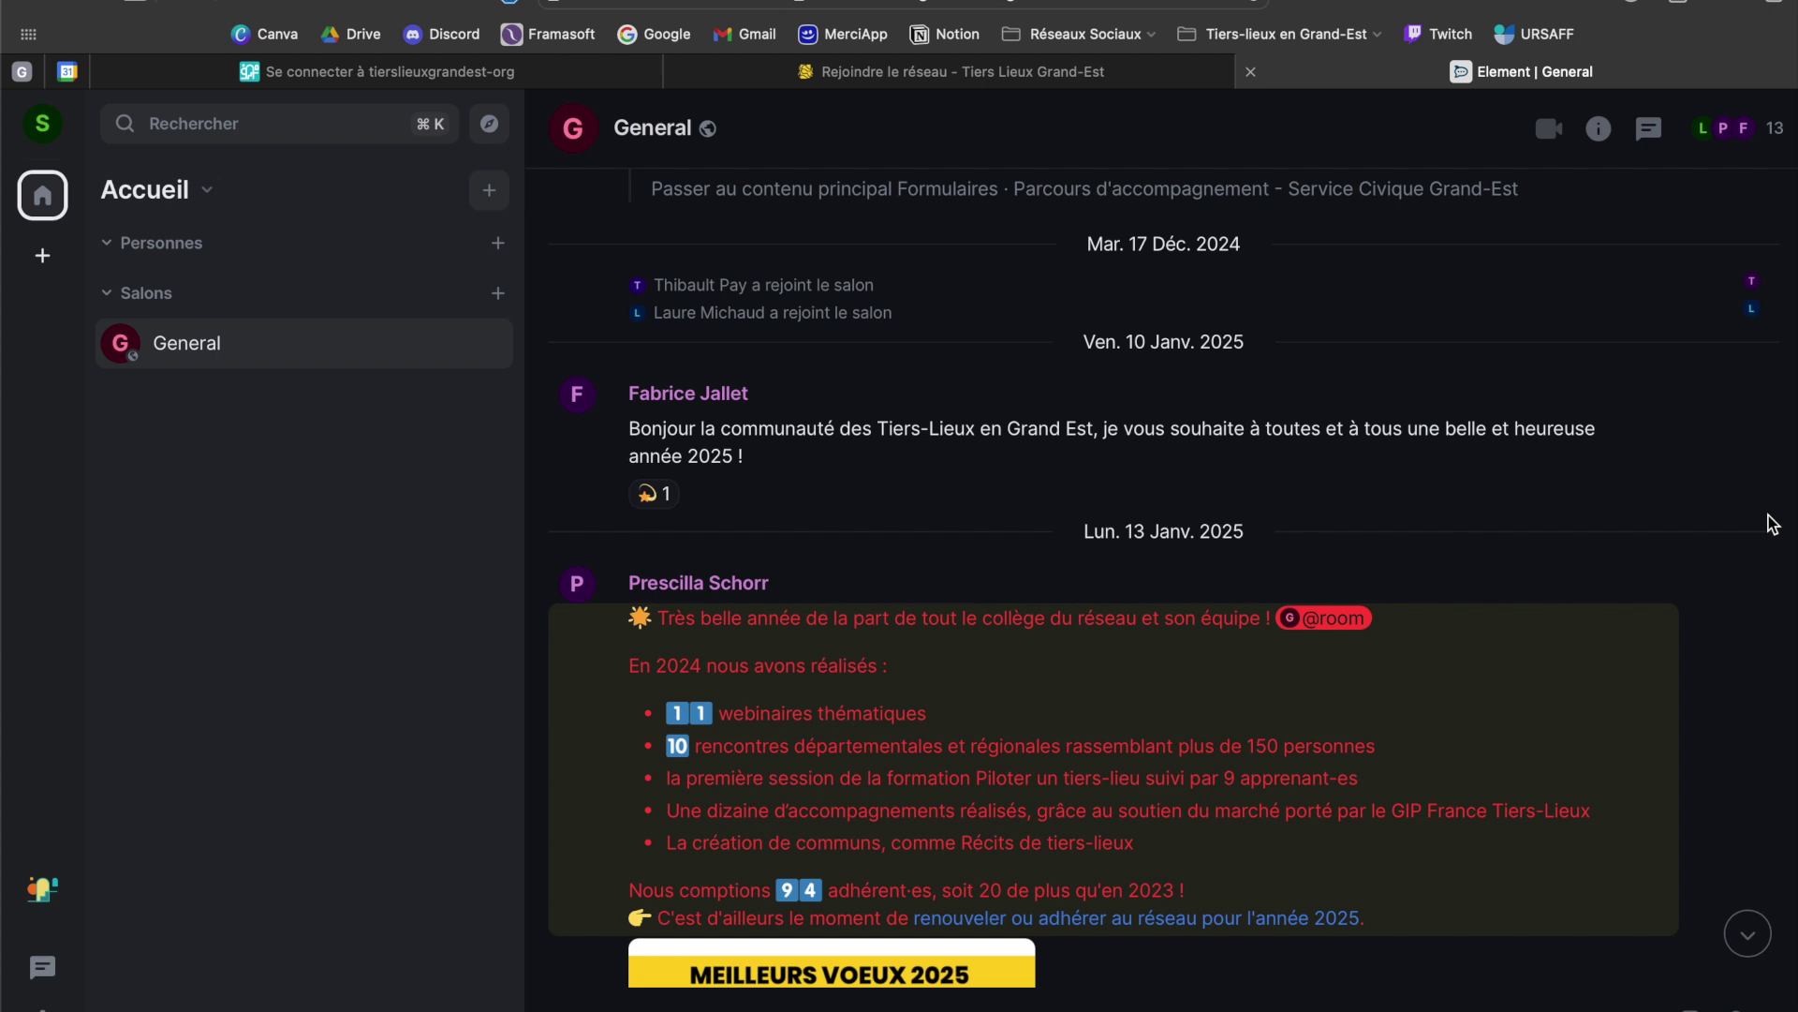
scroll(1773, 524, "up", 4)
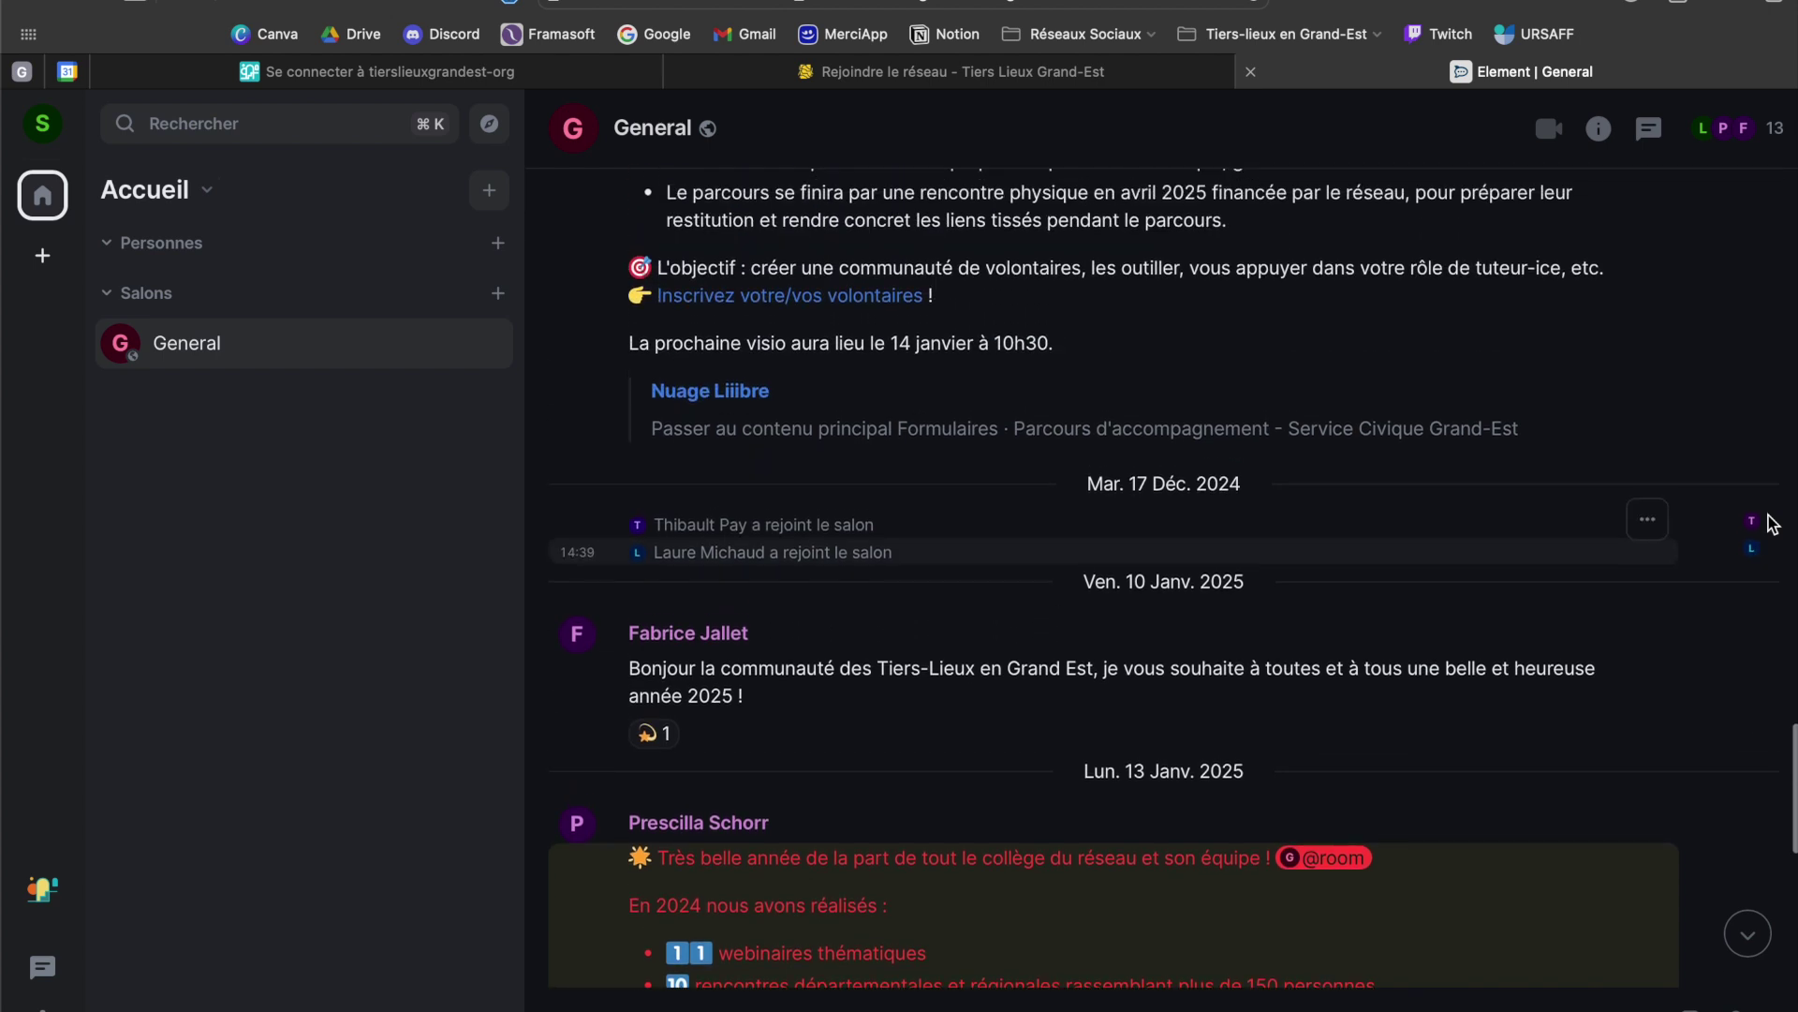
scroll(1774, 524, "up", 6)
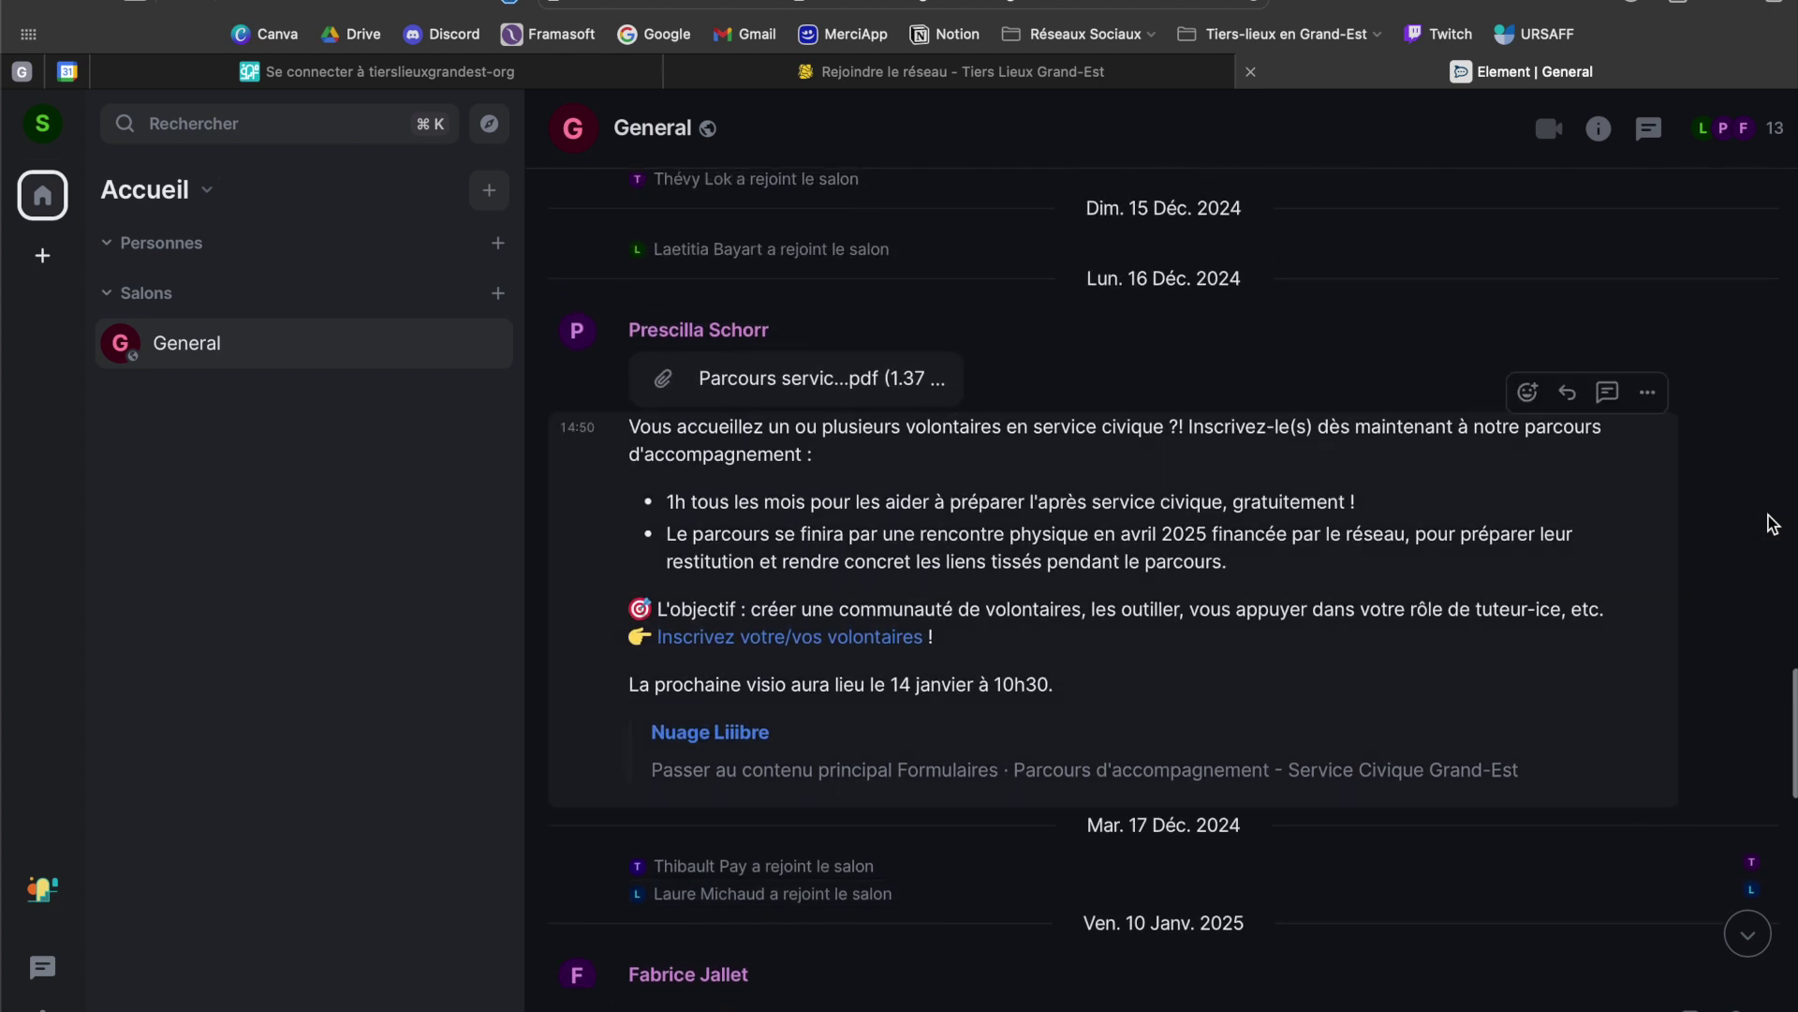
scroll(1774, 525, "up", 10)
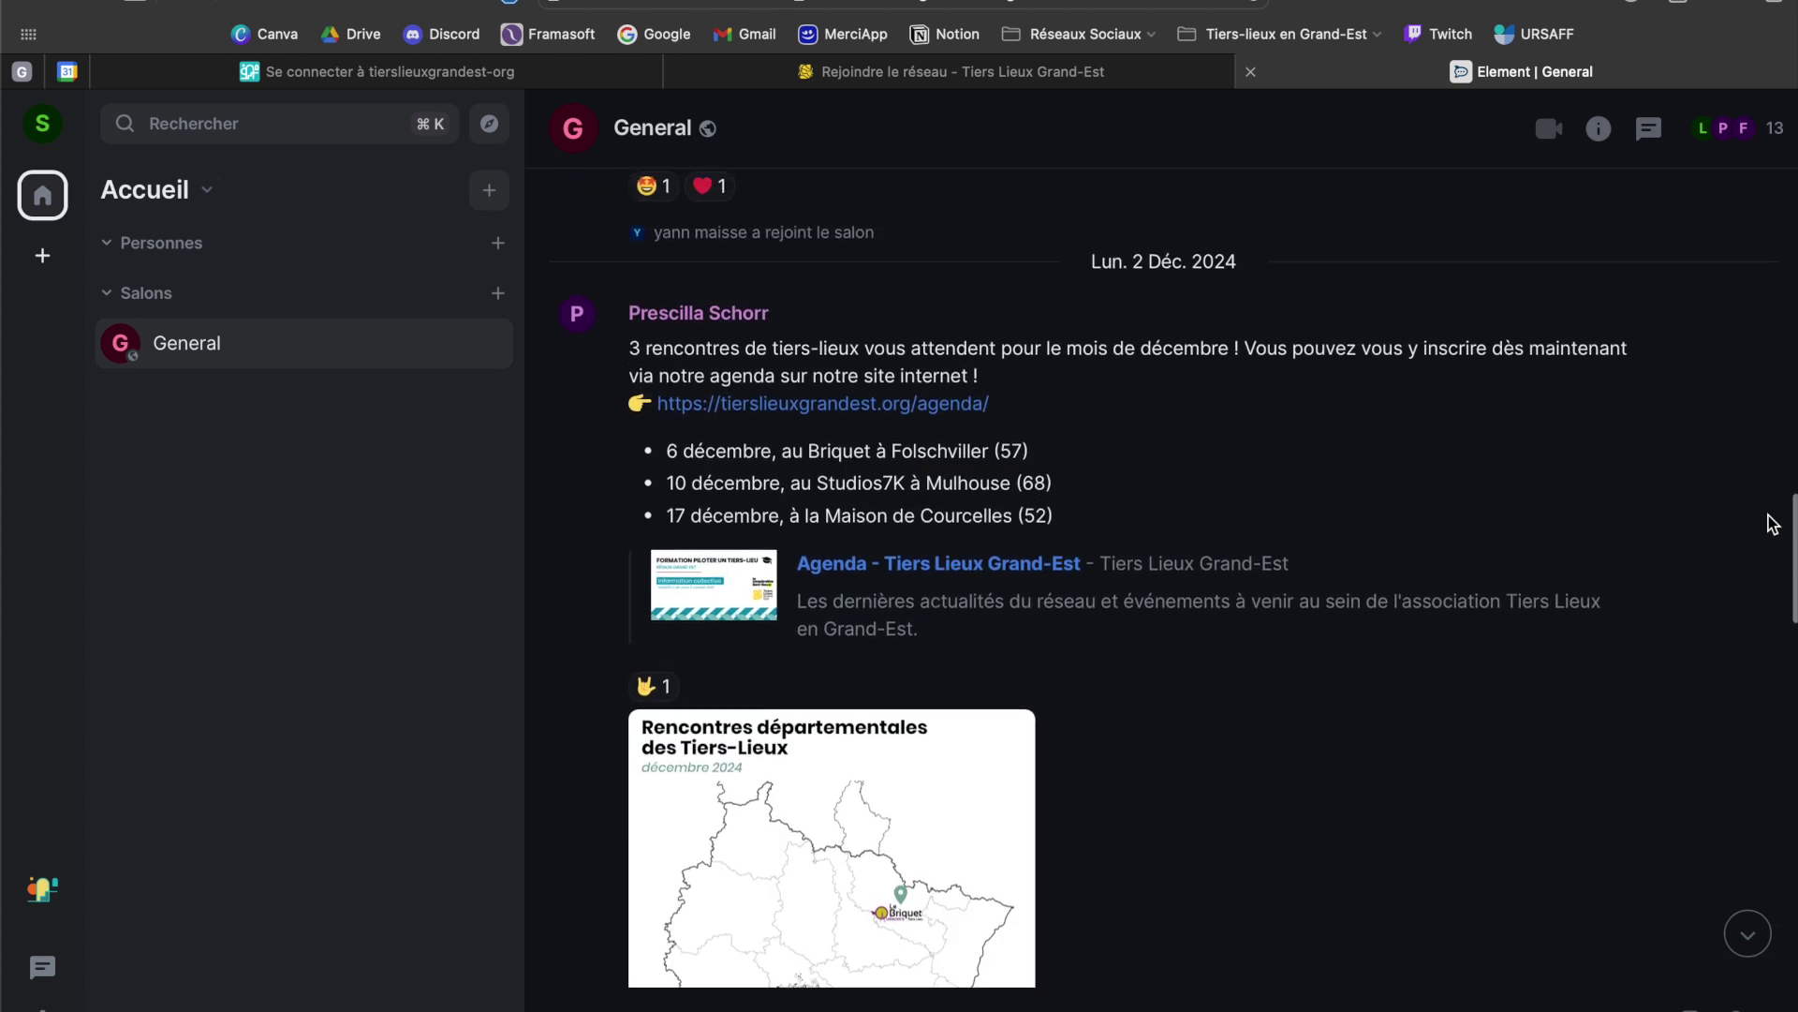
scroll(1773, 525, "up", 1)
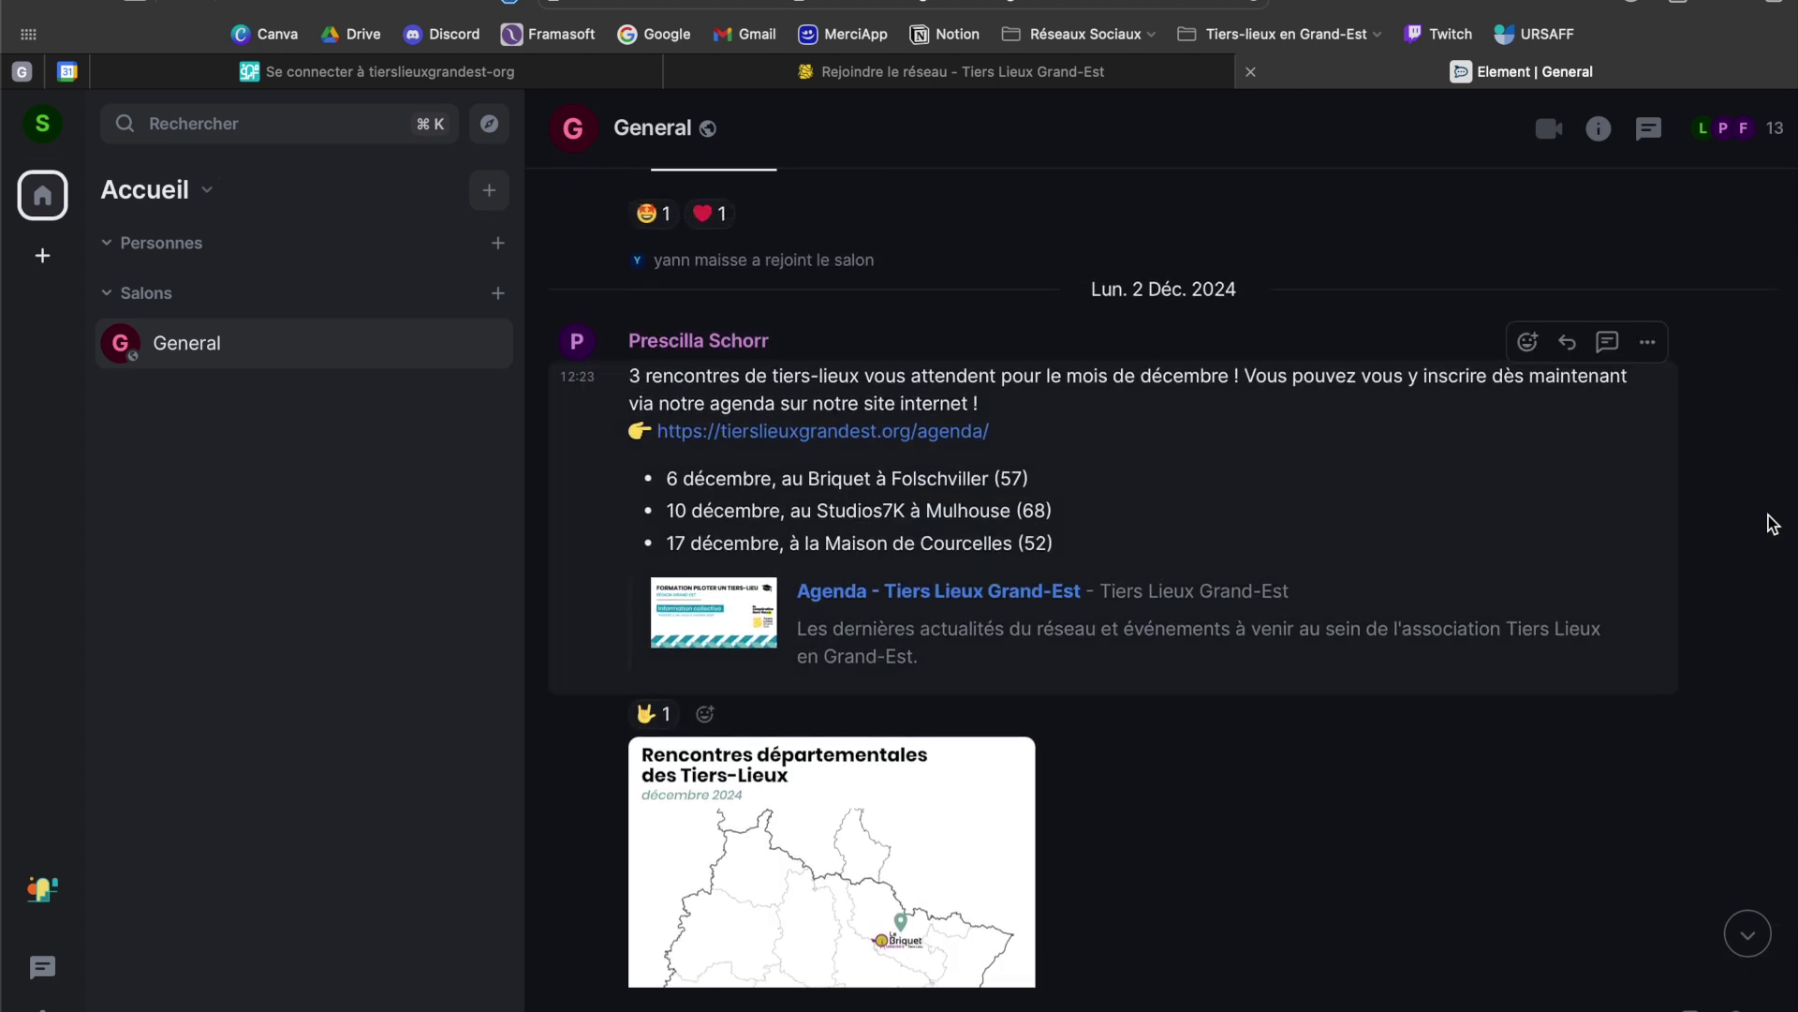
scroll(1773, 524, "up", 2)
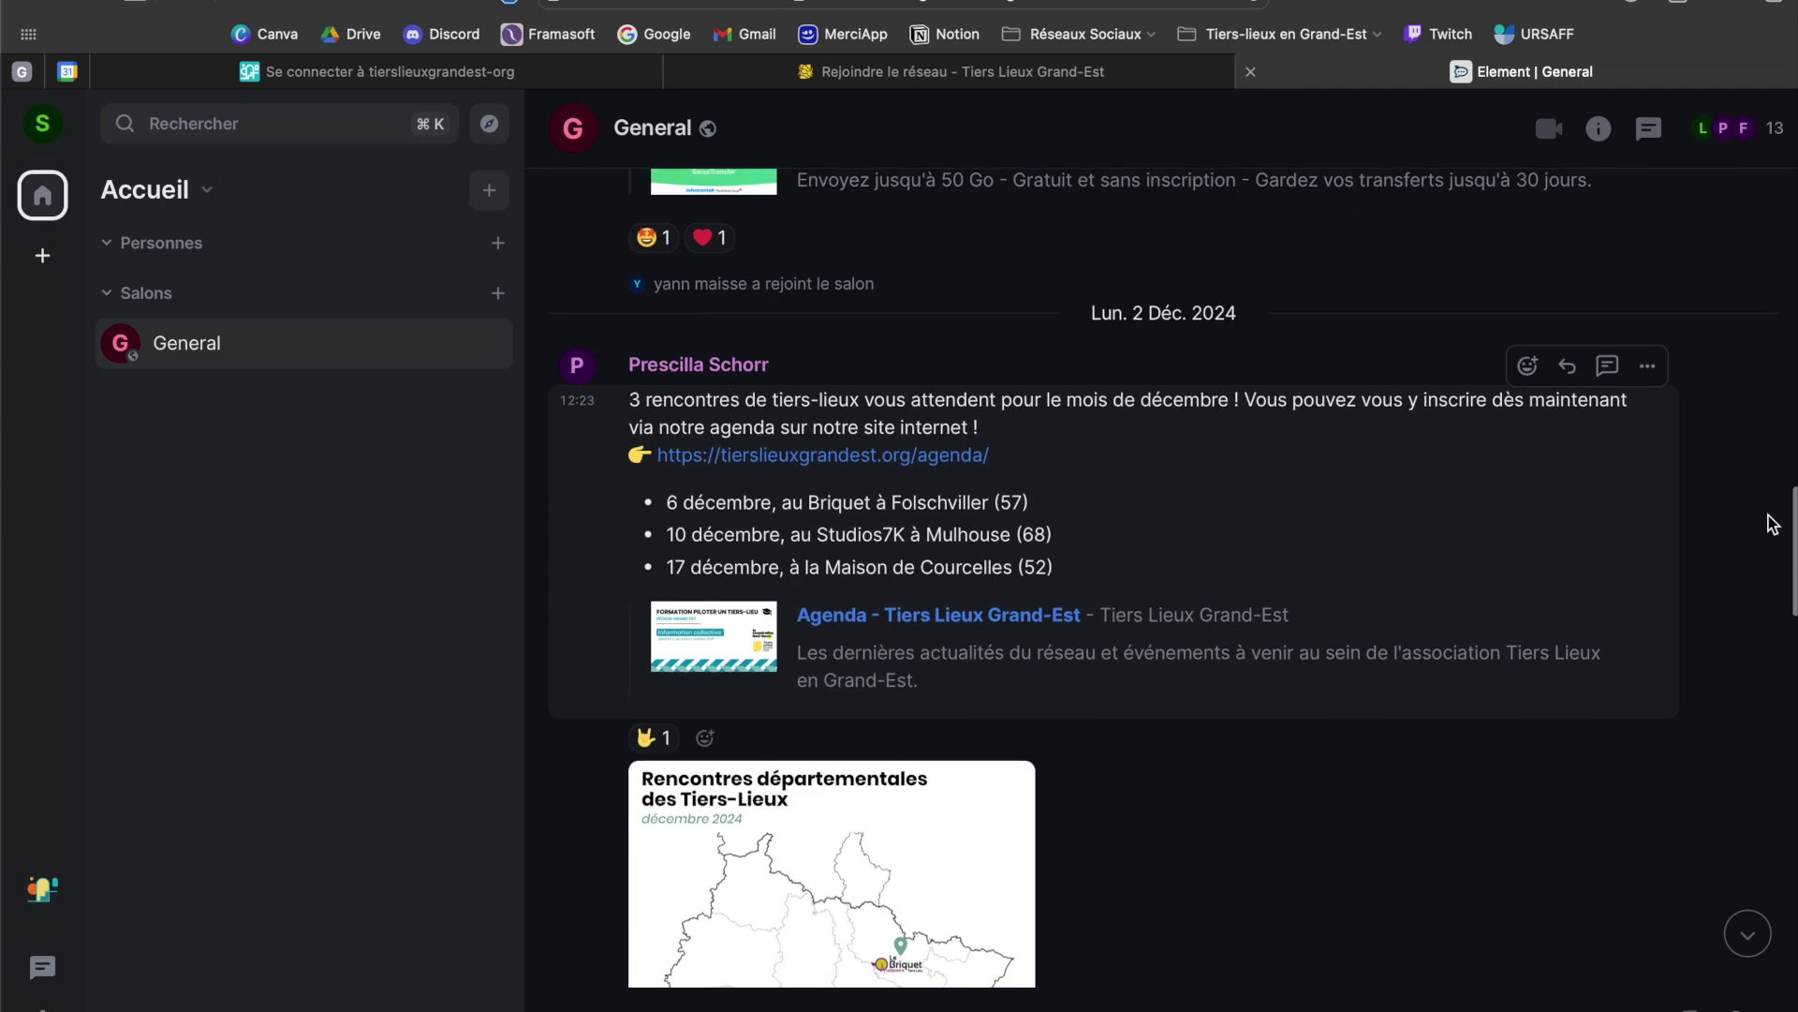
scroll(1773, 525, "up", 5)
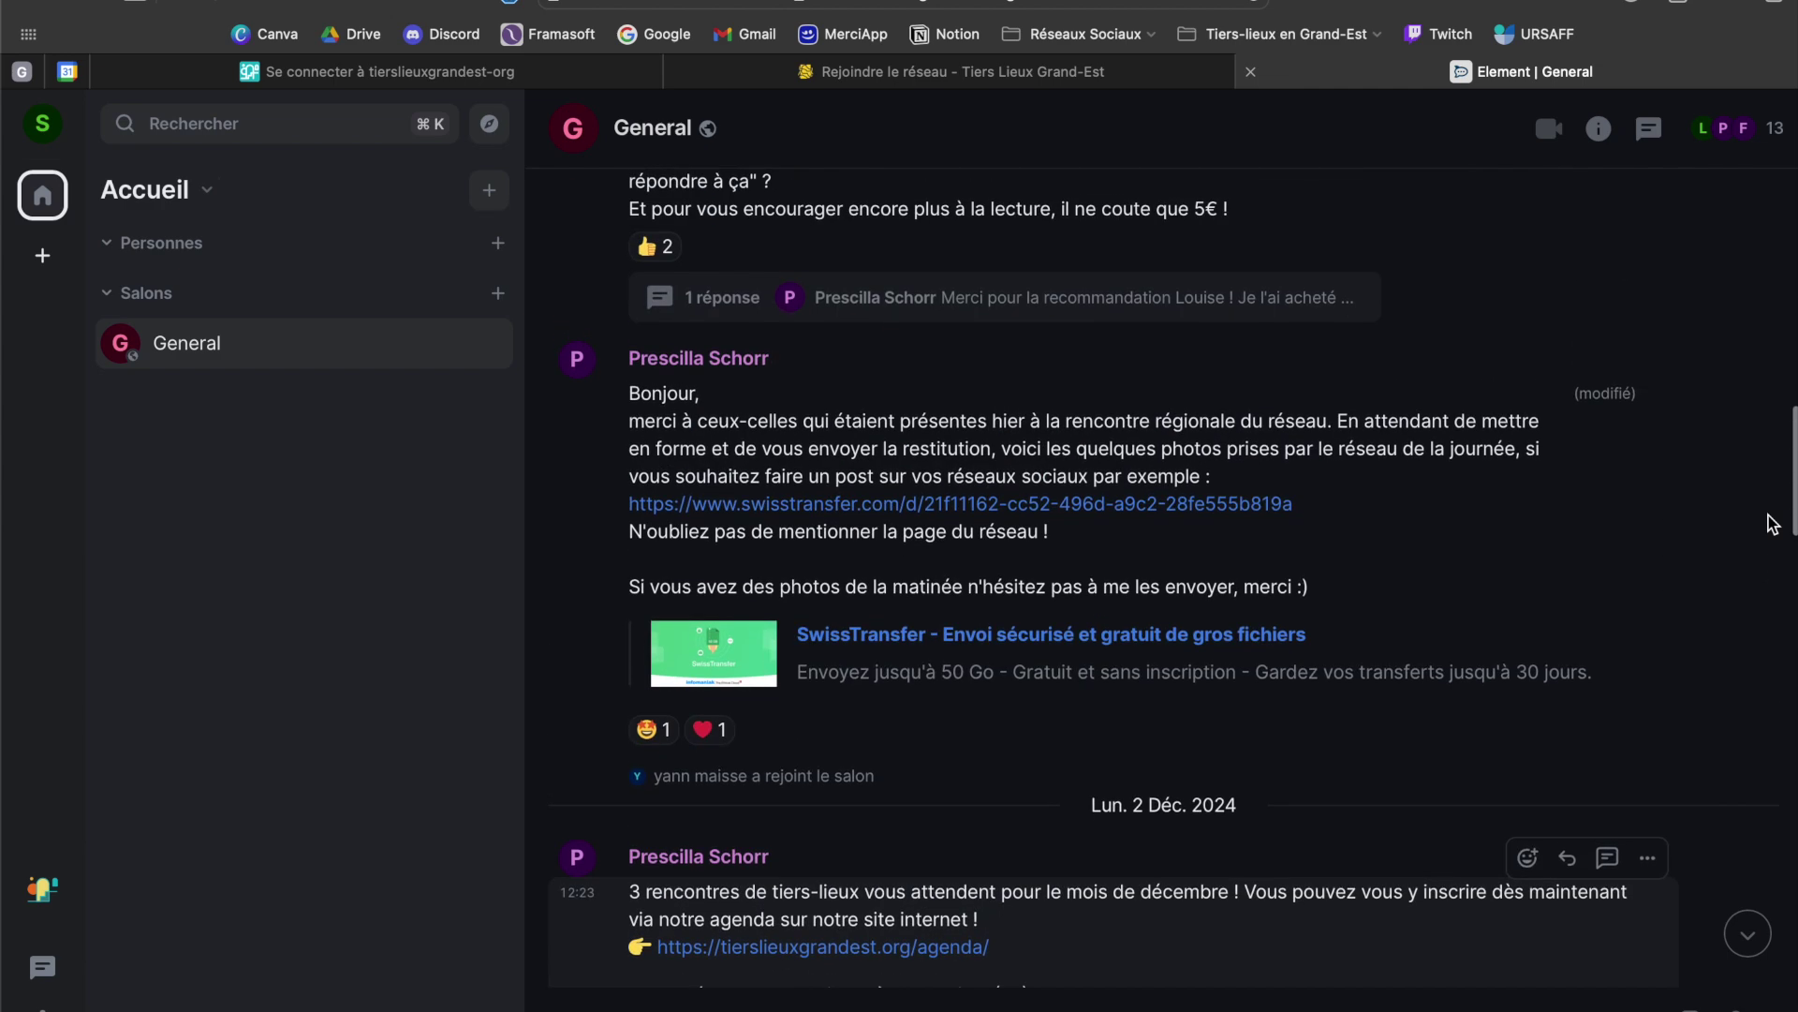
scroll(1773, 524, "up", 6)
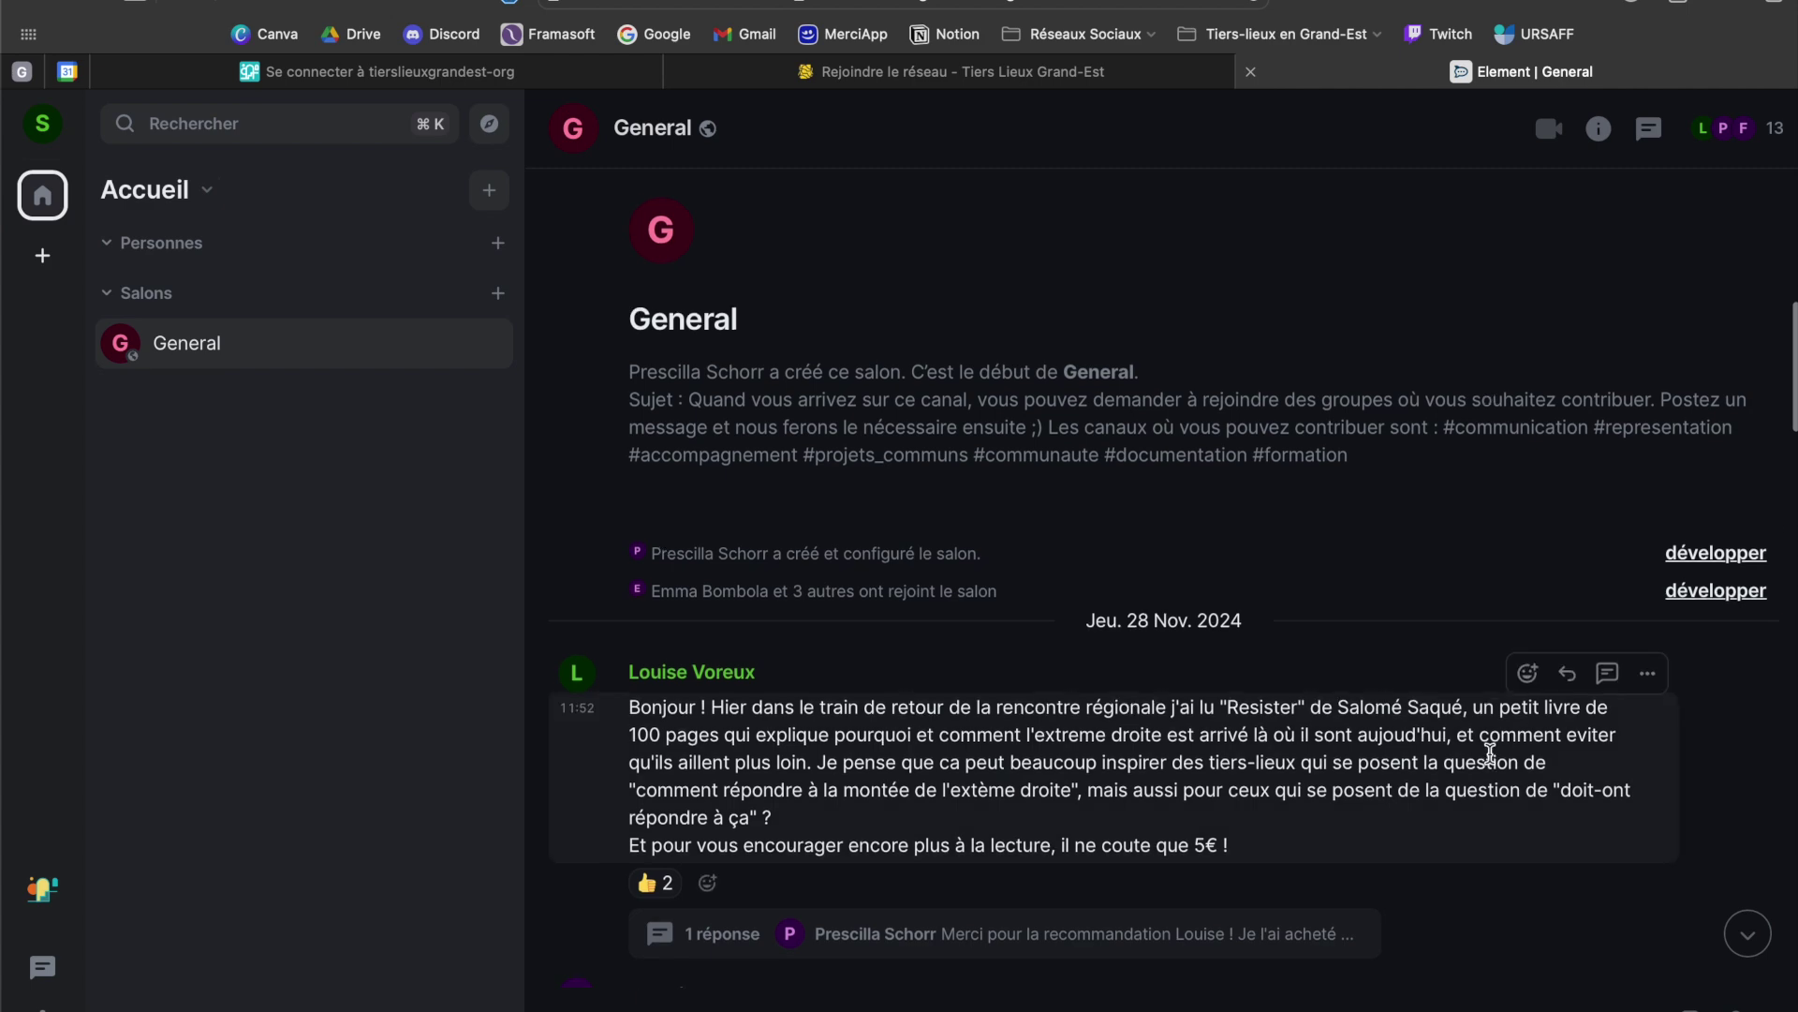
scroll(1489, 714, "down", 15)
scroll(1493, 719, "up", 1)
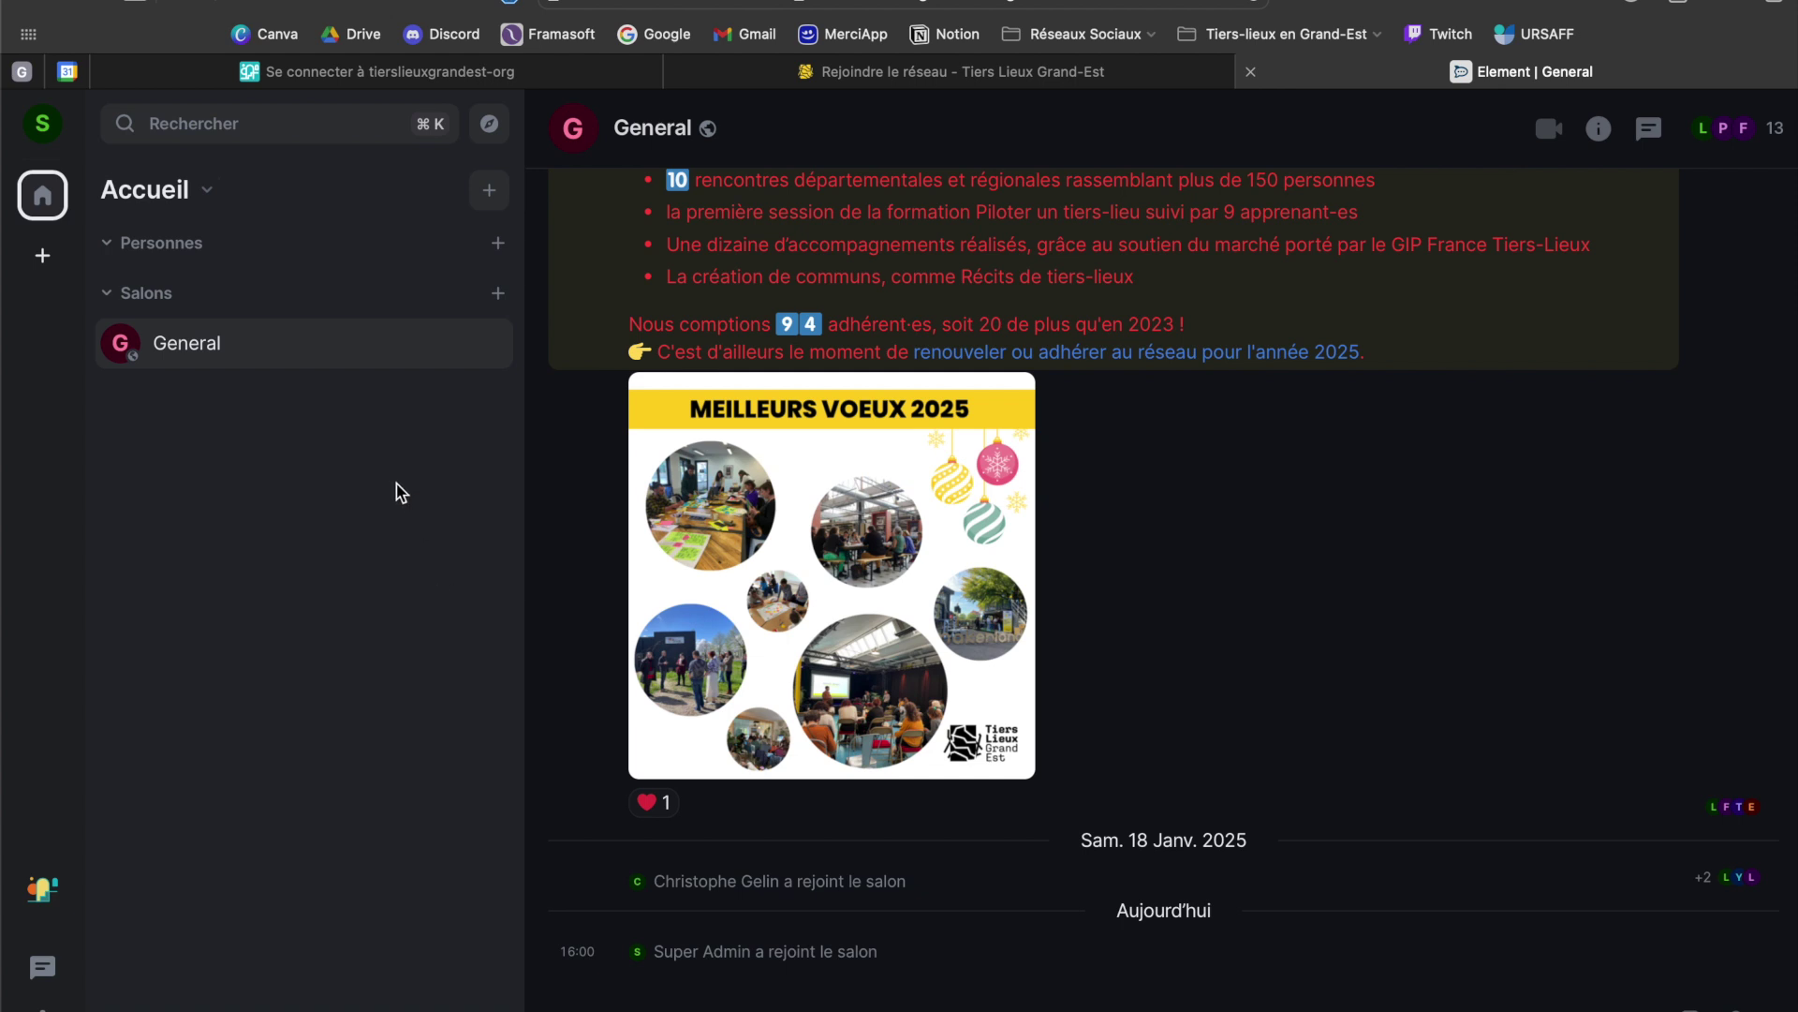
Search the people by the network contact's first name and open a private conversation with the matching member
left_click(285, 138)
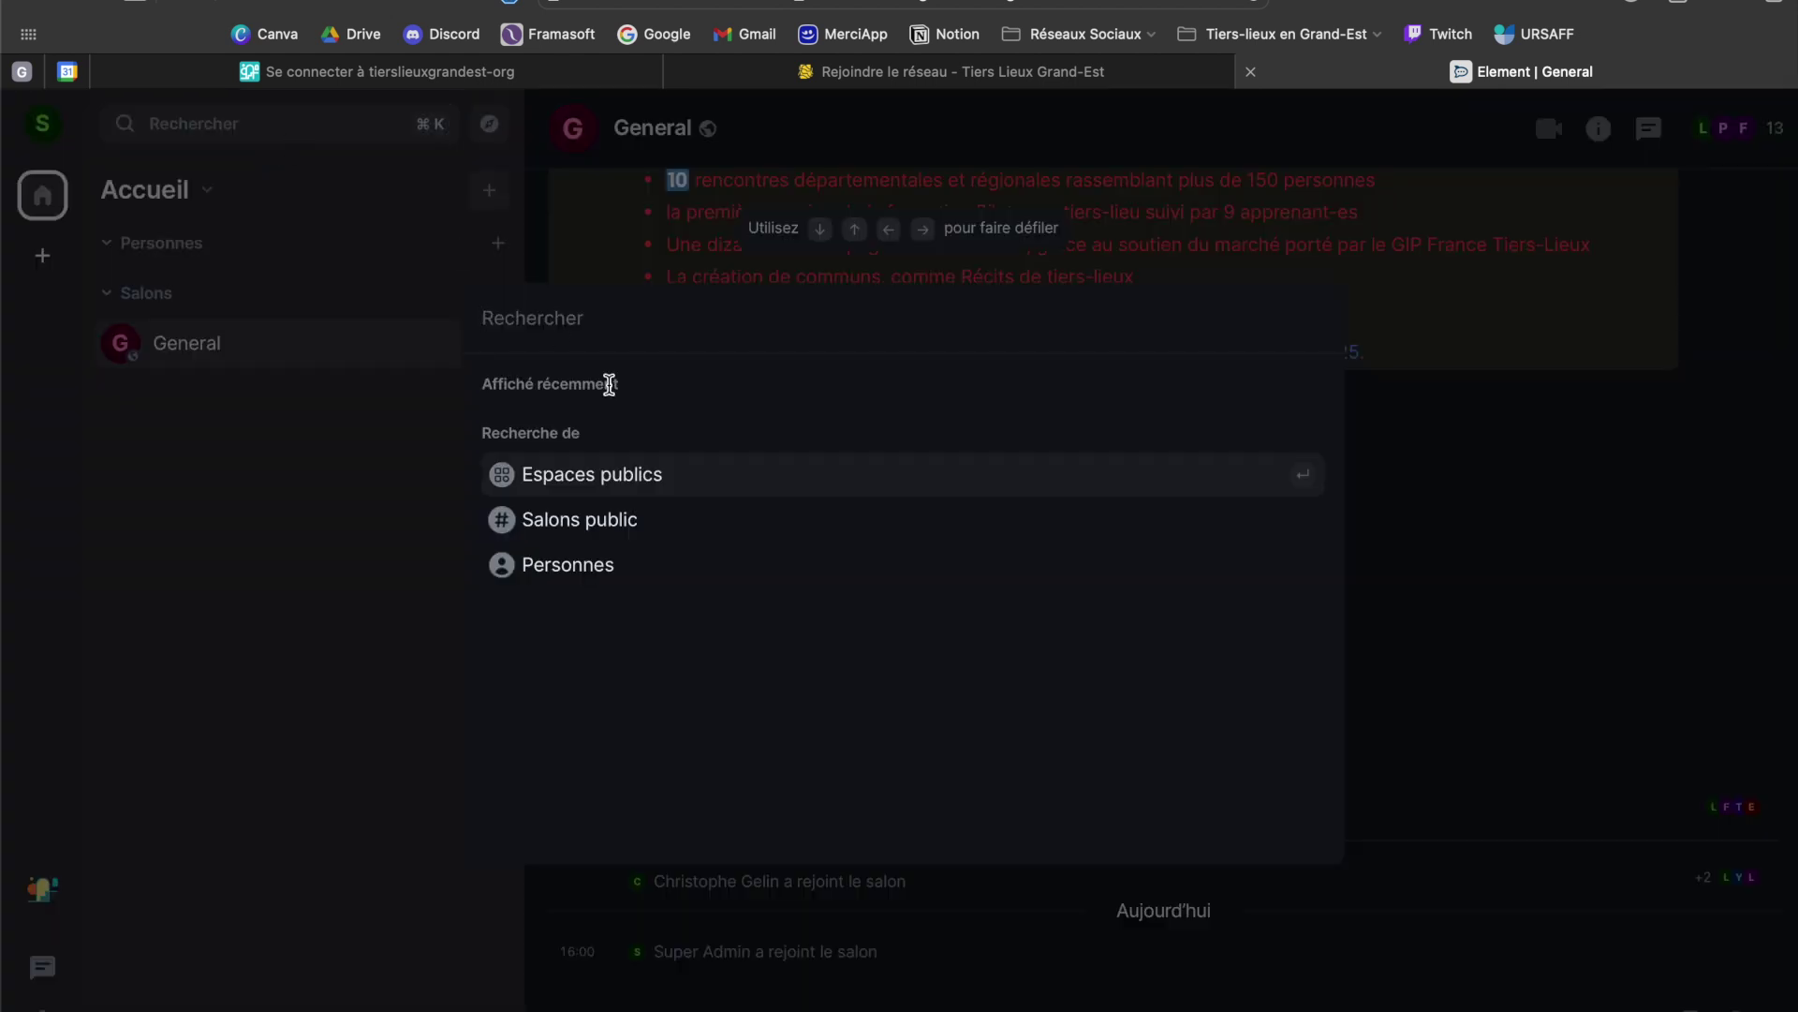
type("prescill")
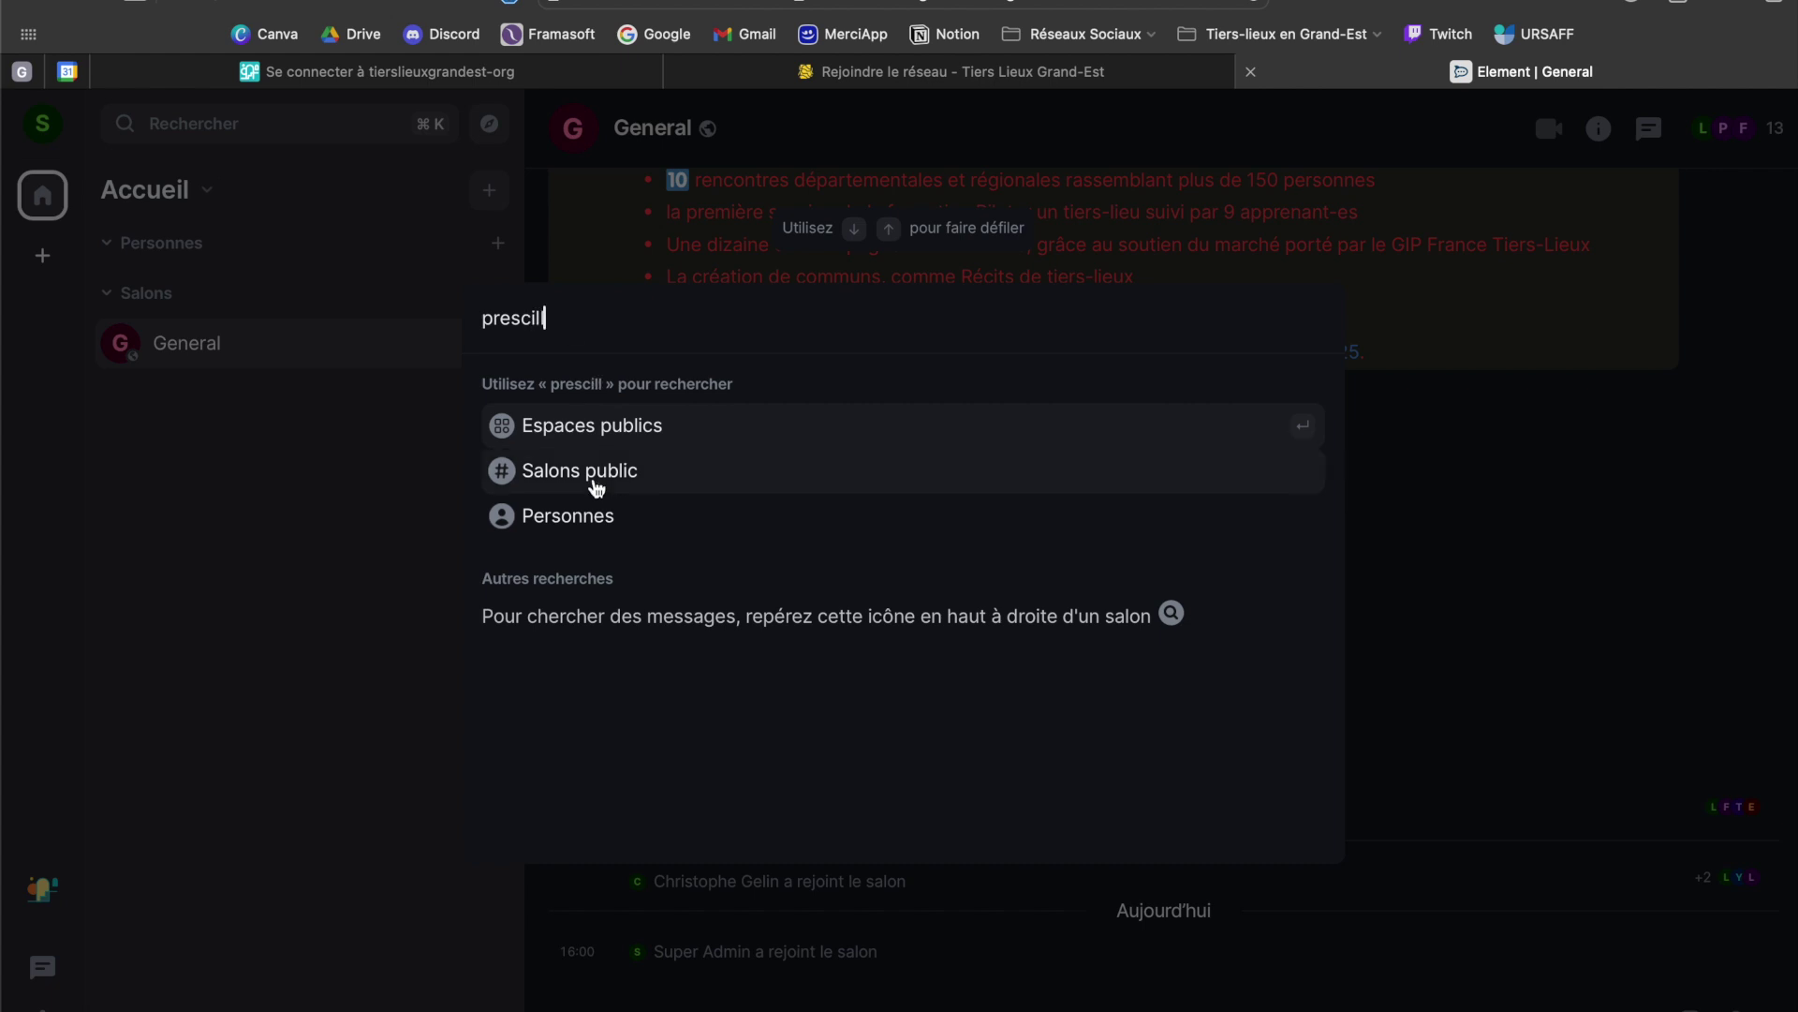
left_click(592, 519)
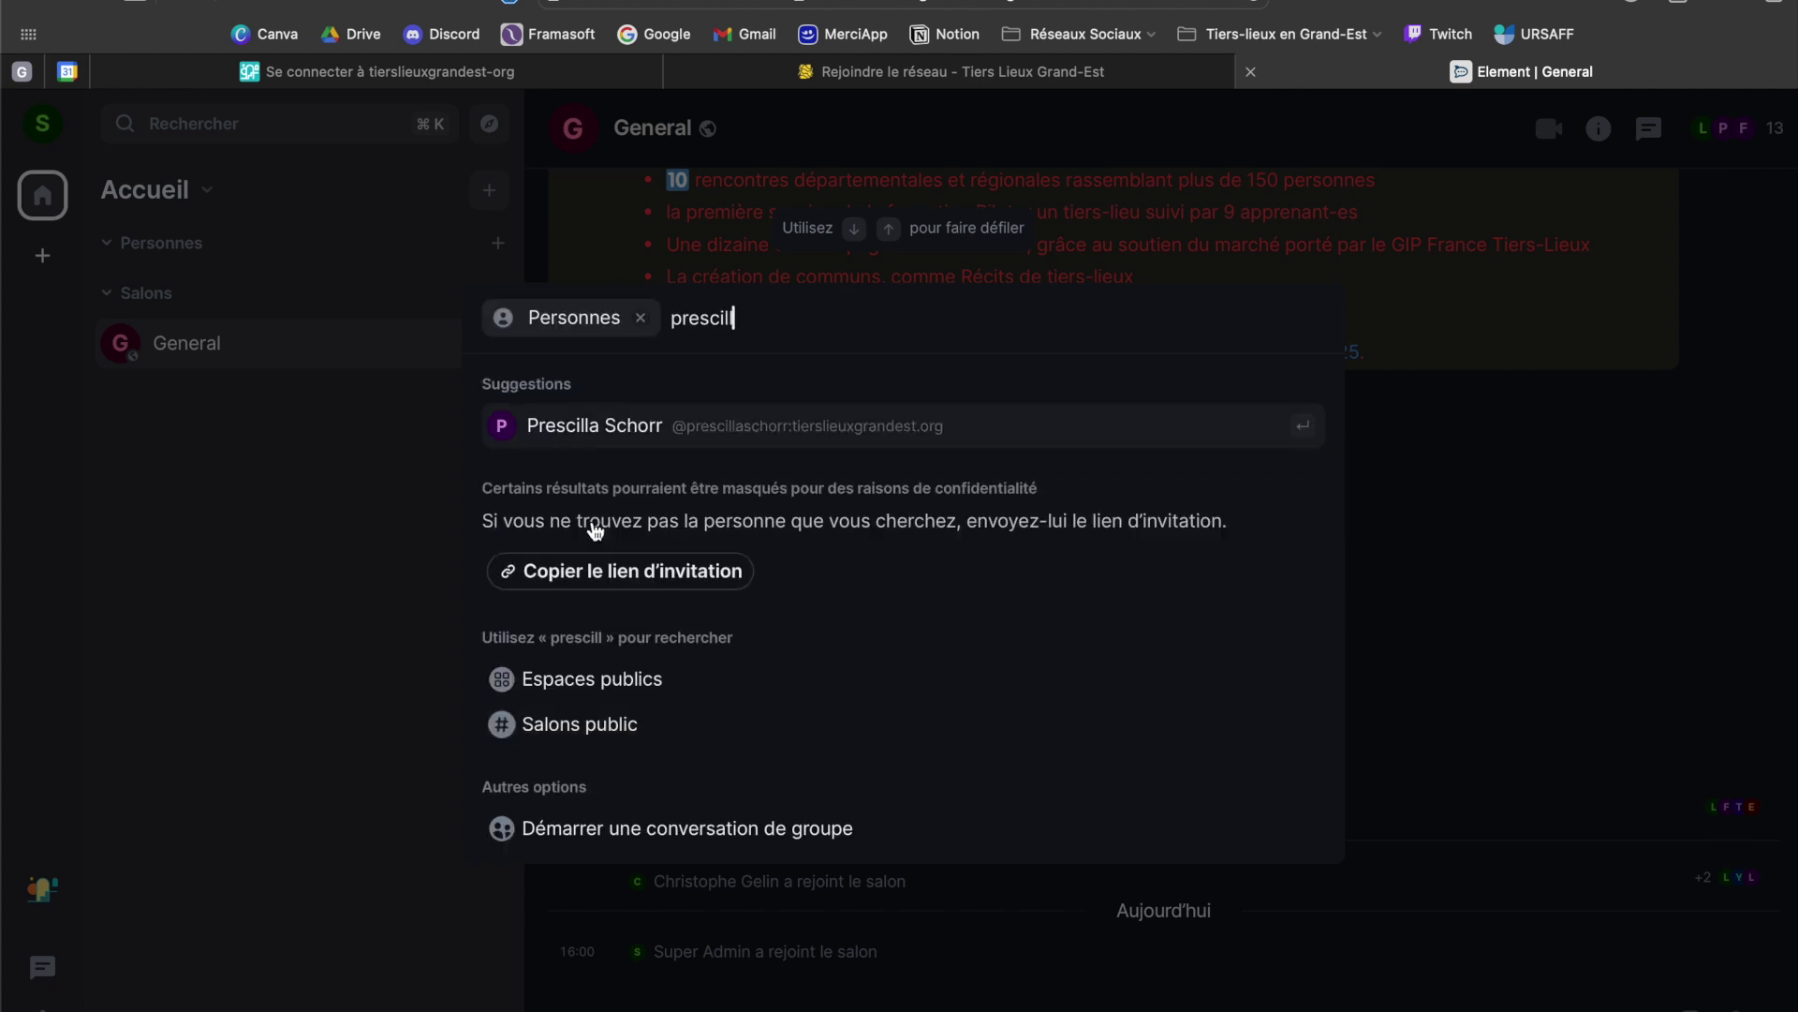
left_click(604, 423)
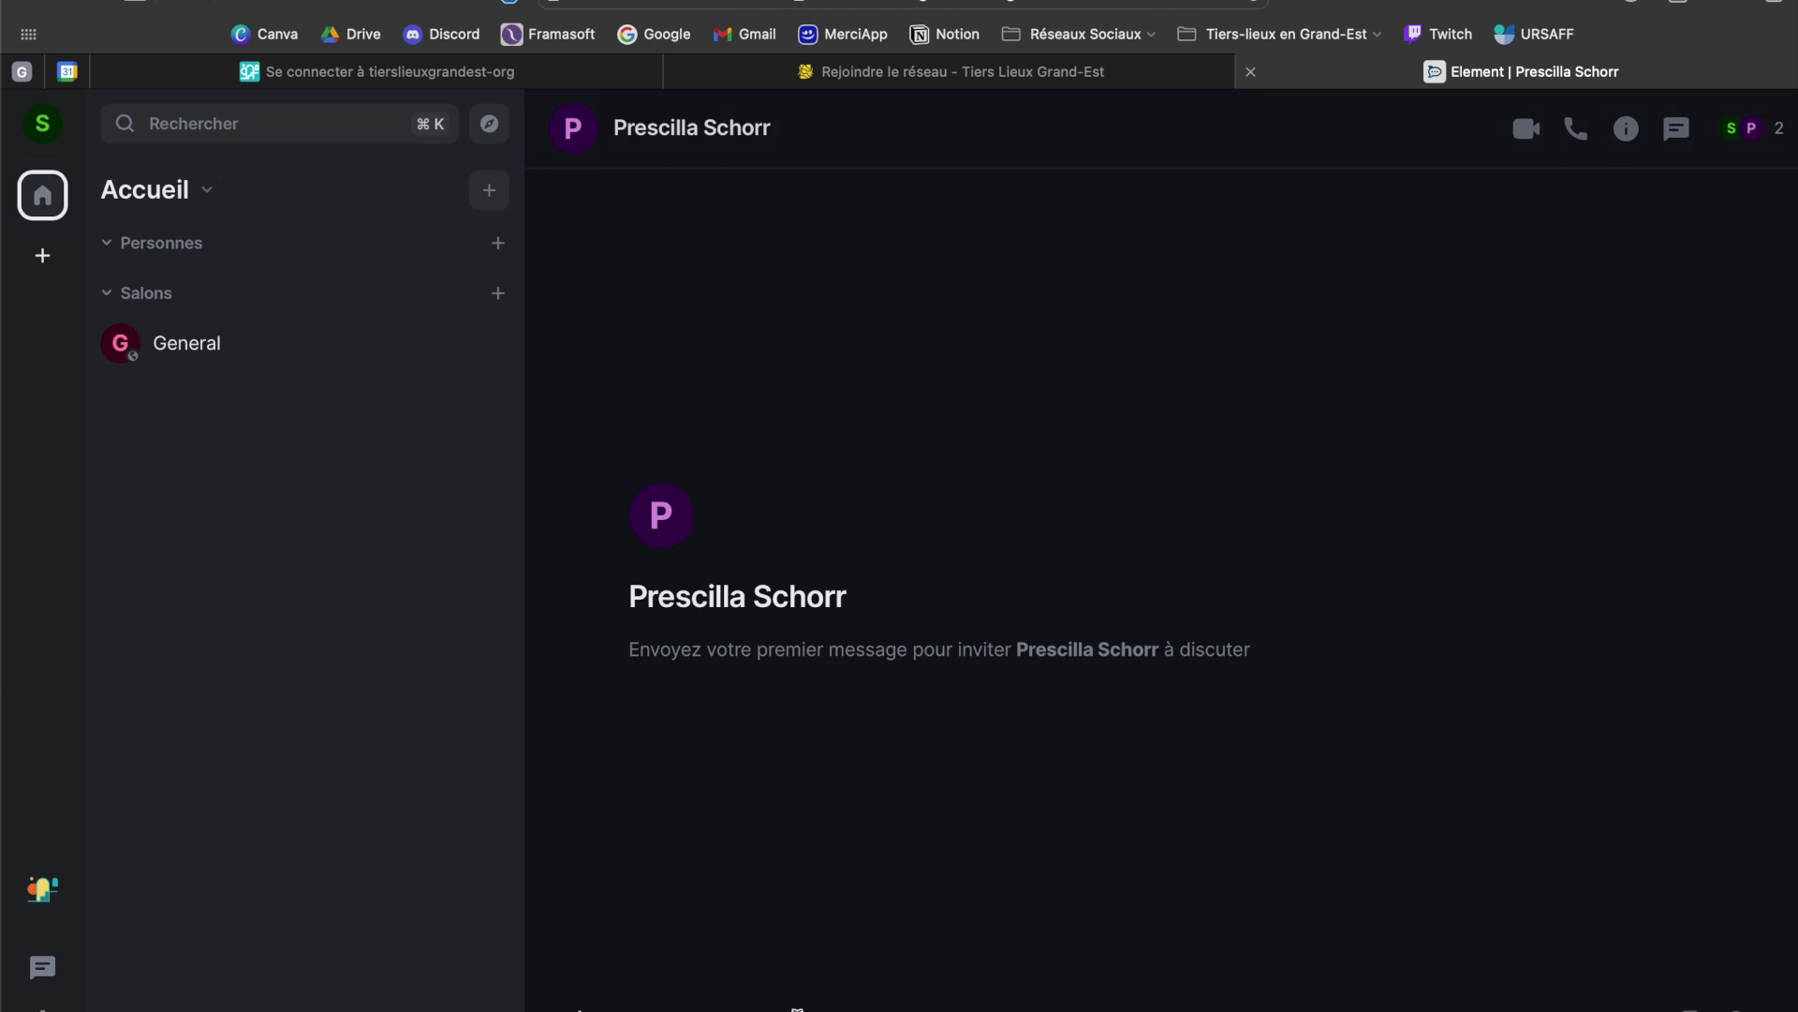
Draft the greeting "Coucou, ça va !" in the private conversation and try to add a face emoji
type("Couc")
left_click(1702, 1009)
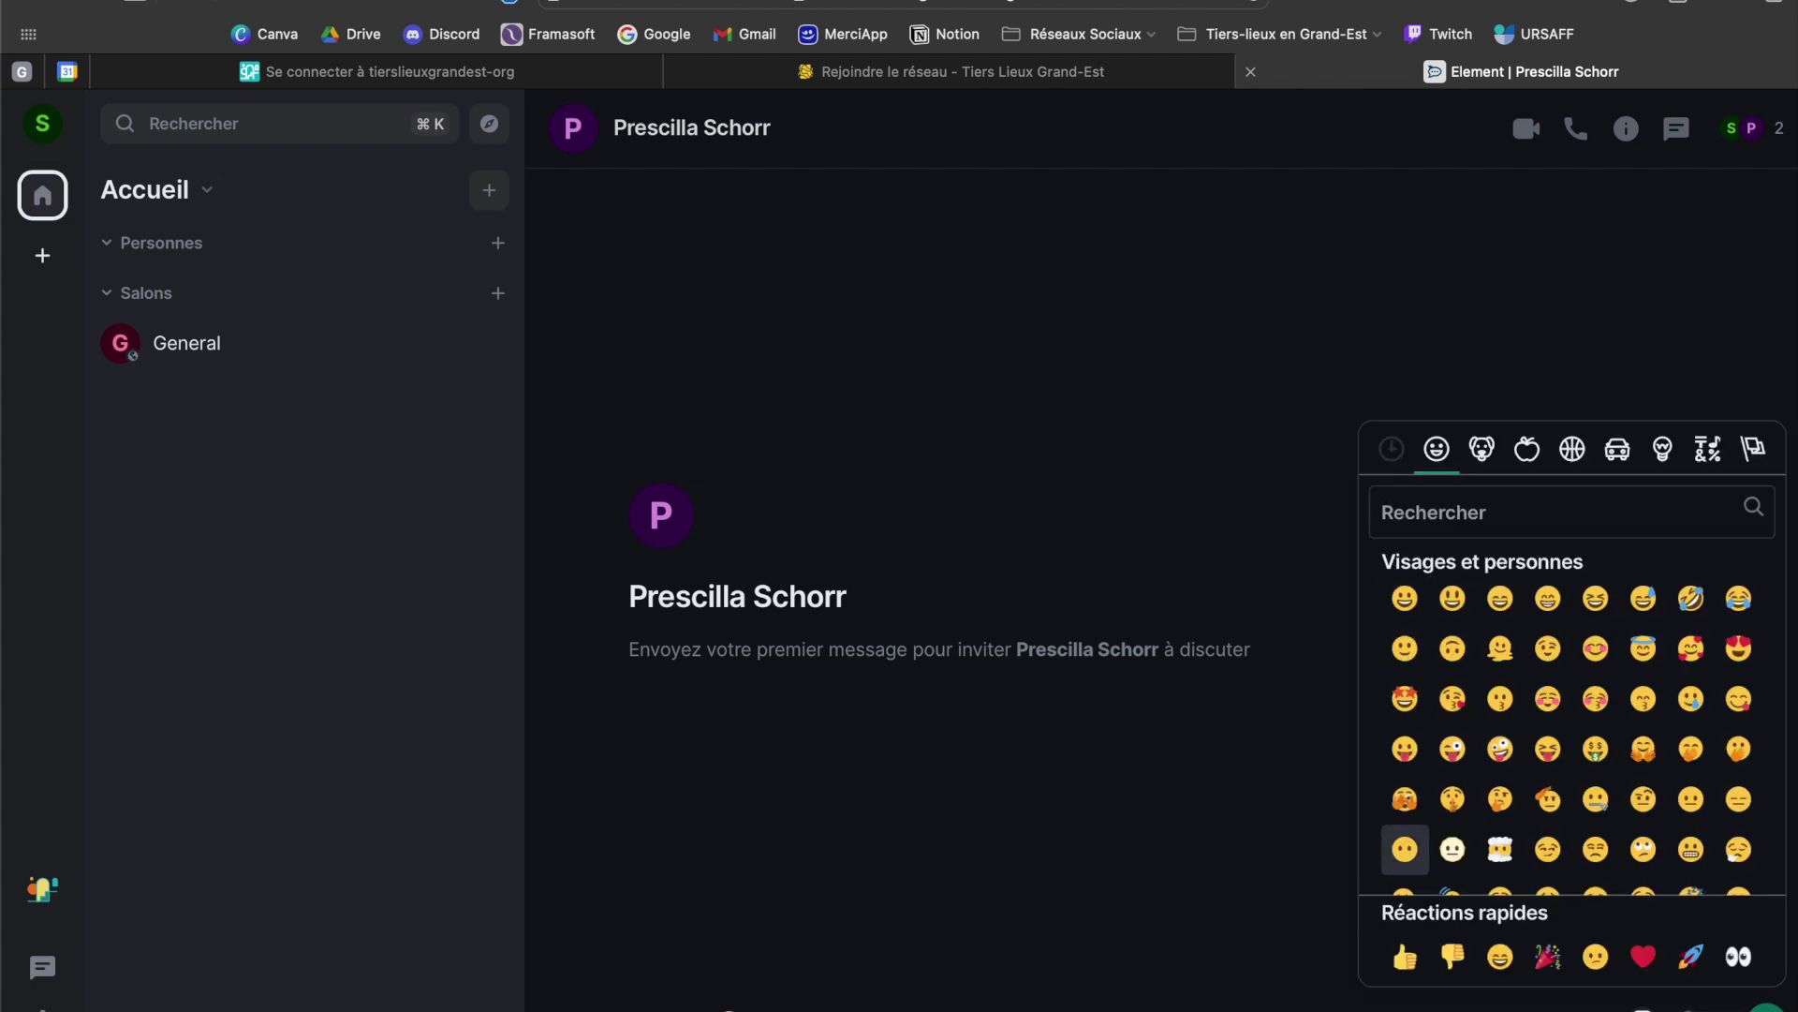
left_click(1405, 848)
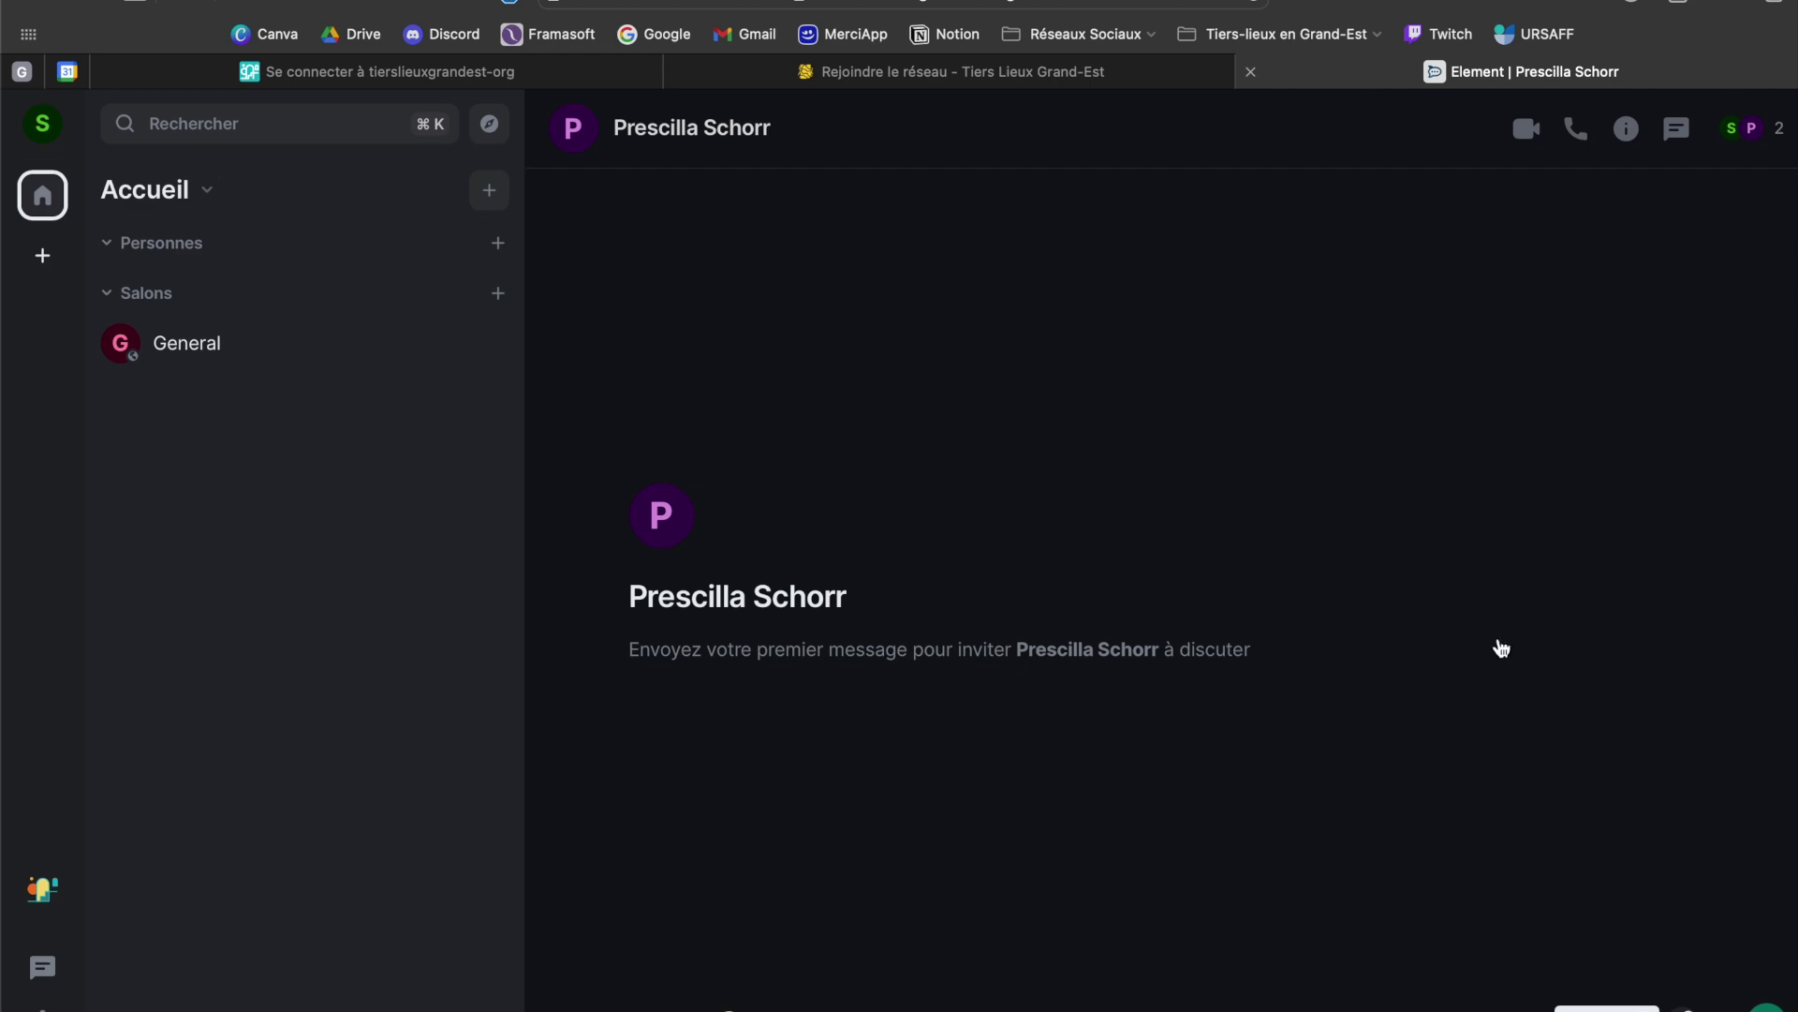
Send the image Visuel%2520affiche%2520SAPS.png from the Posts RS folder and the message "Coucou, ça va !" to the contact
scroll(972, 464, "down", 1)
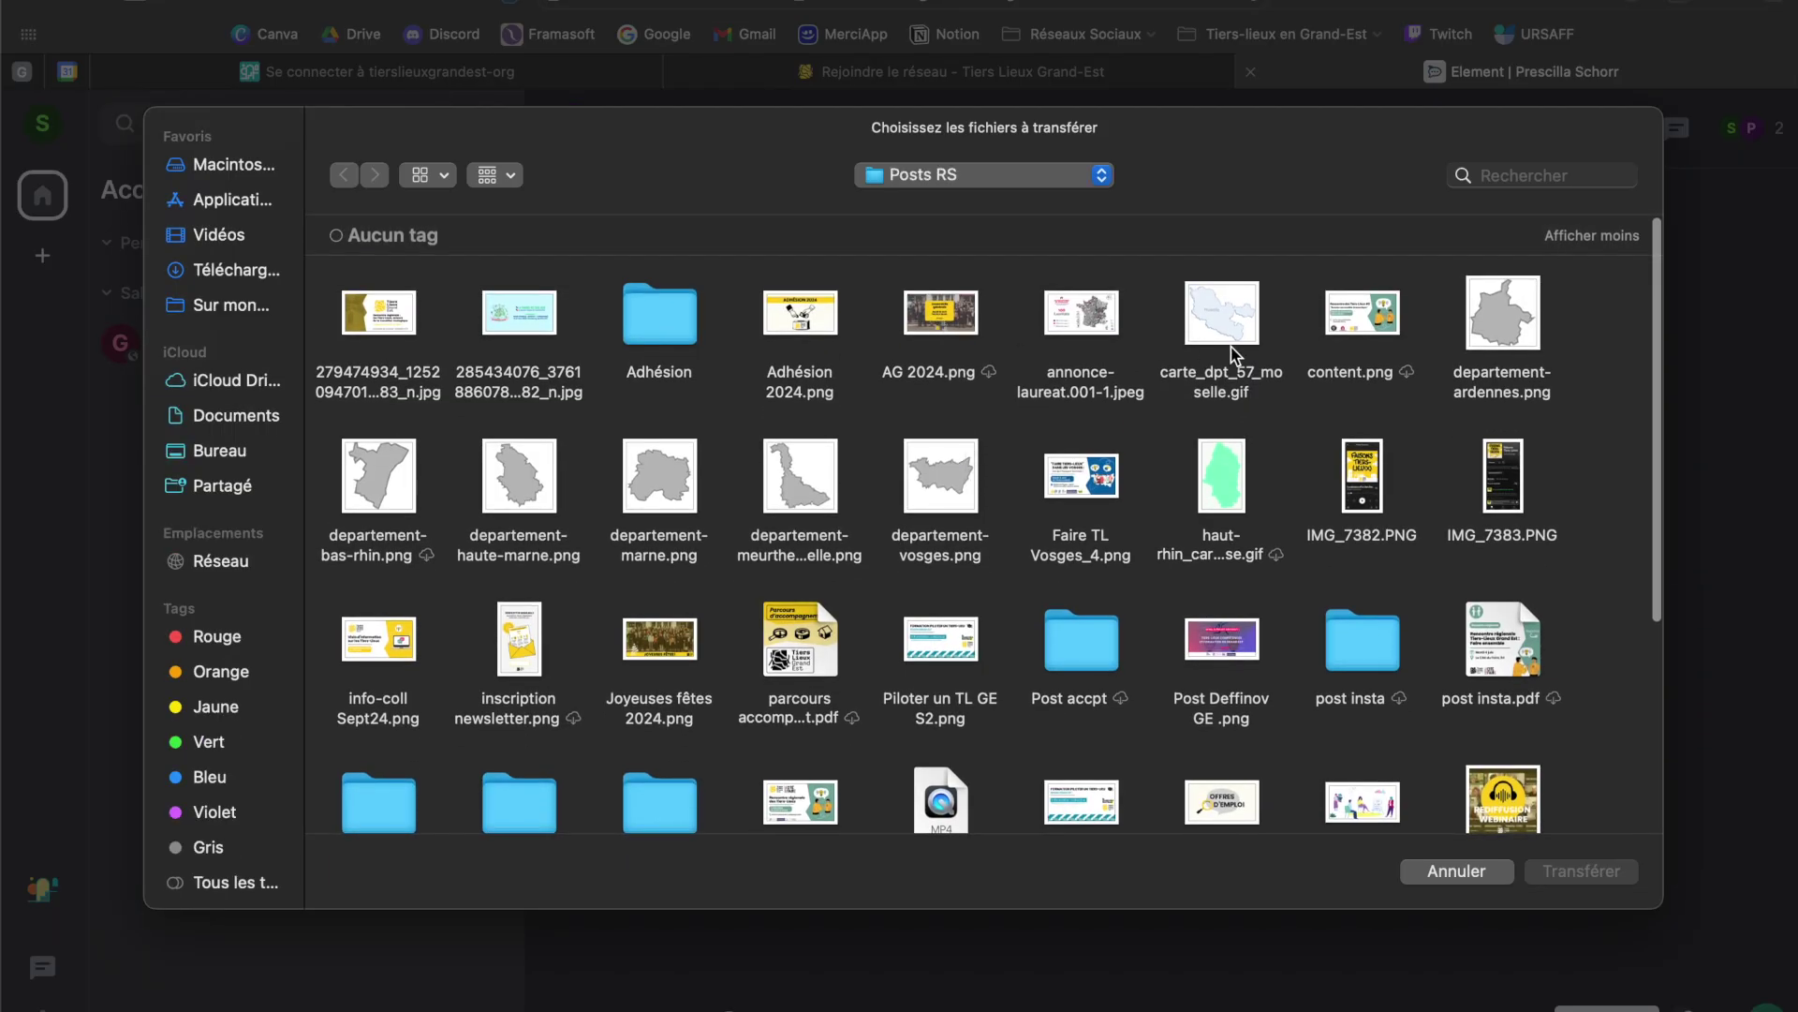
scroll(1233, 355, "down", 1)
scroll(1233, 354, "down", 5)
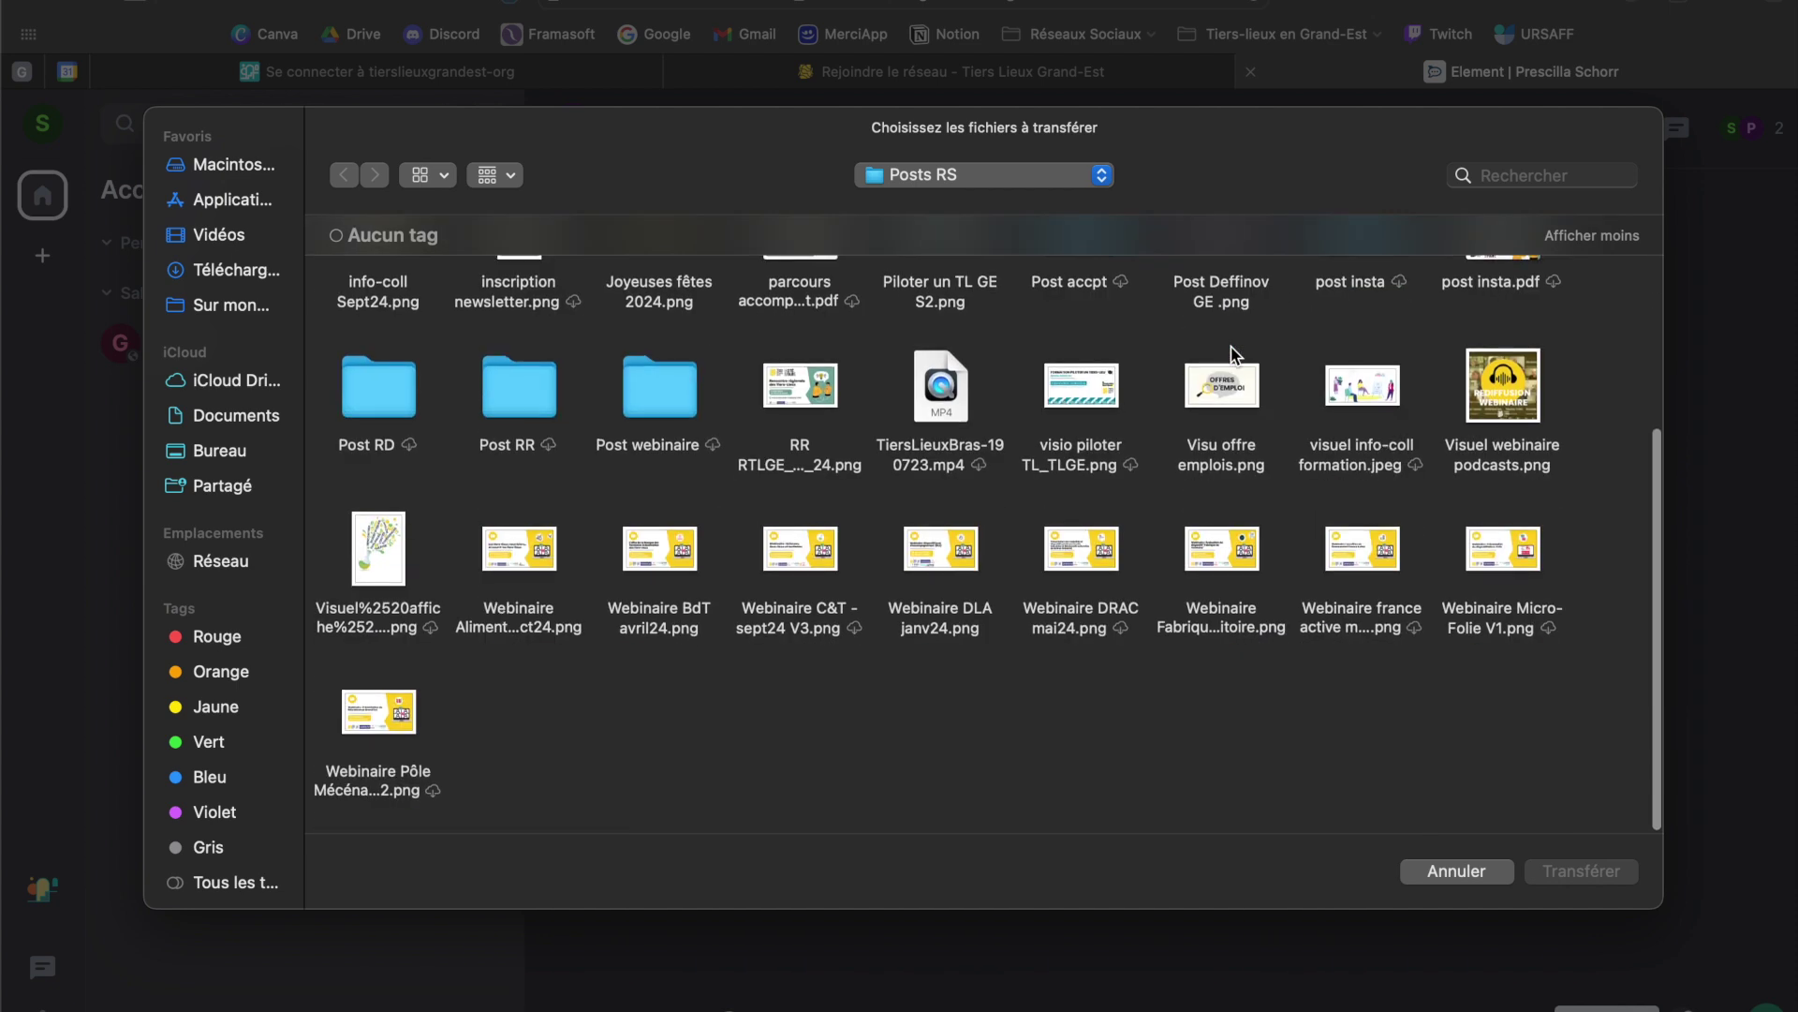
scroll(681, 588, "up", 4)
left_click(391, 785)
double_click(392, 785)
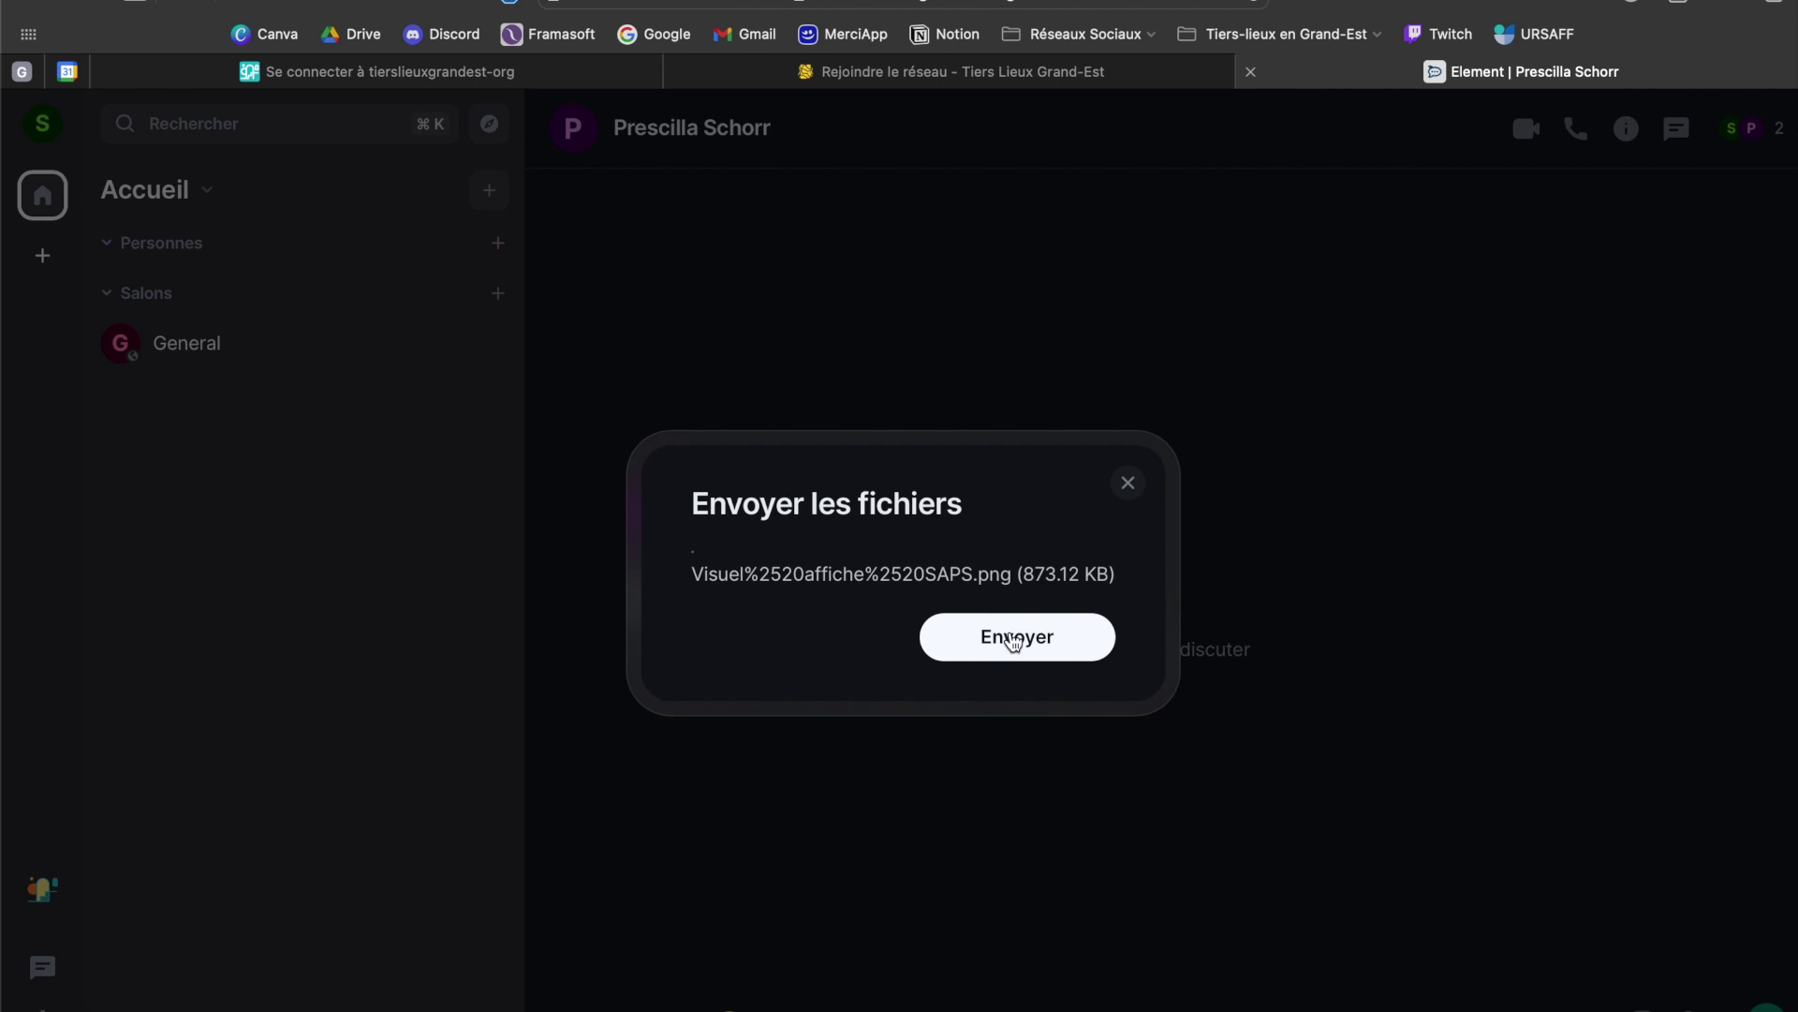
left_click(1014, 642)
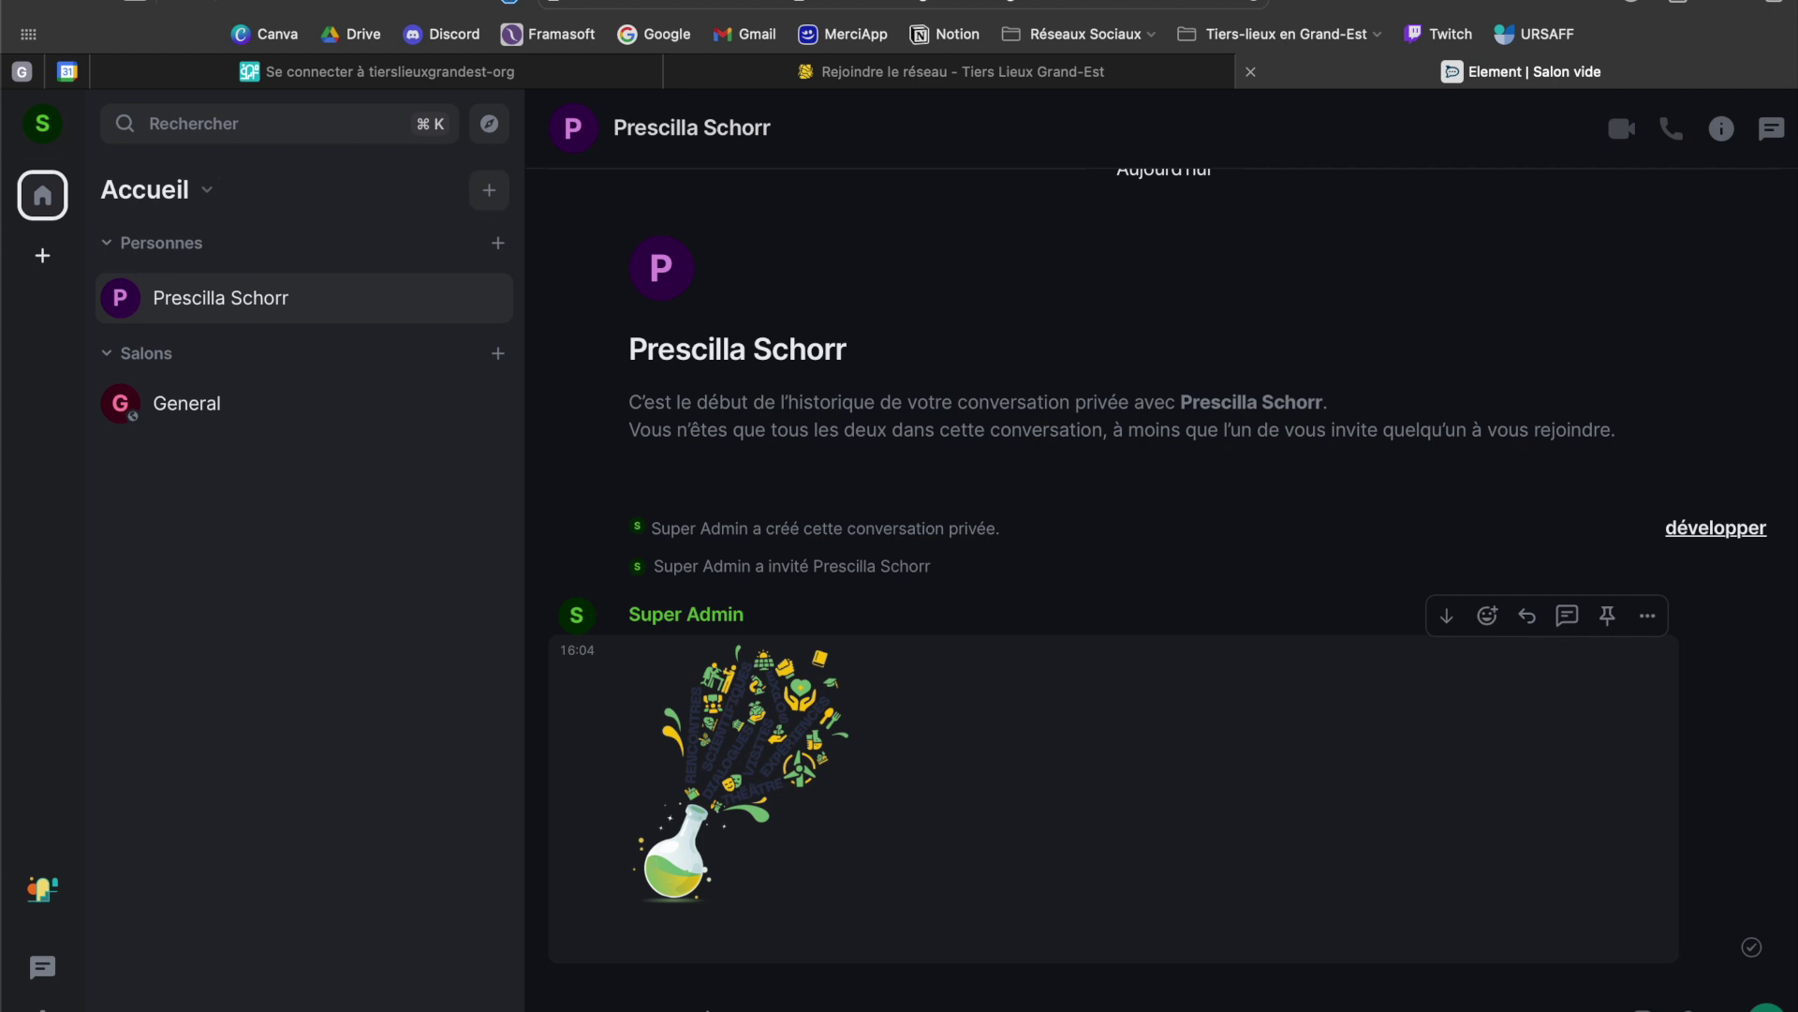
key("Return")
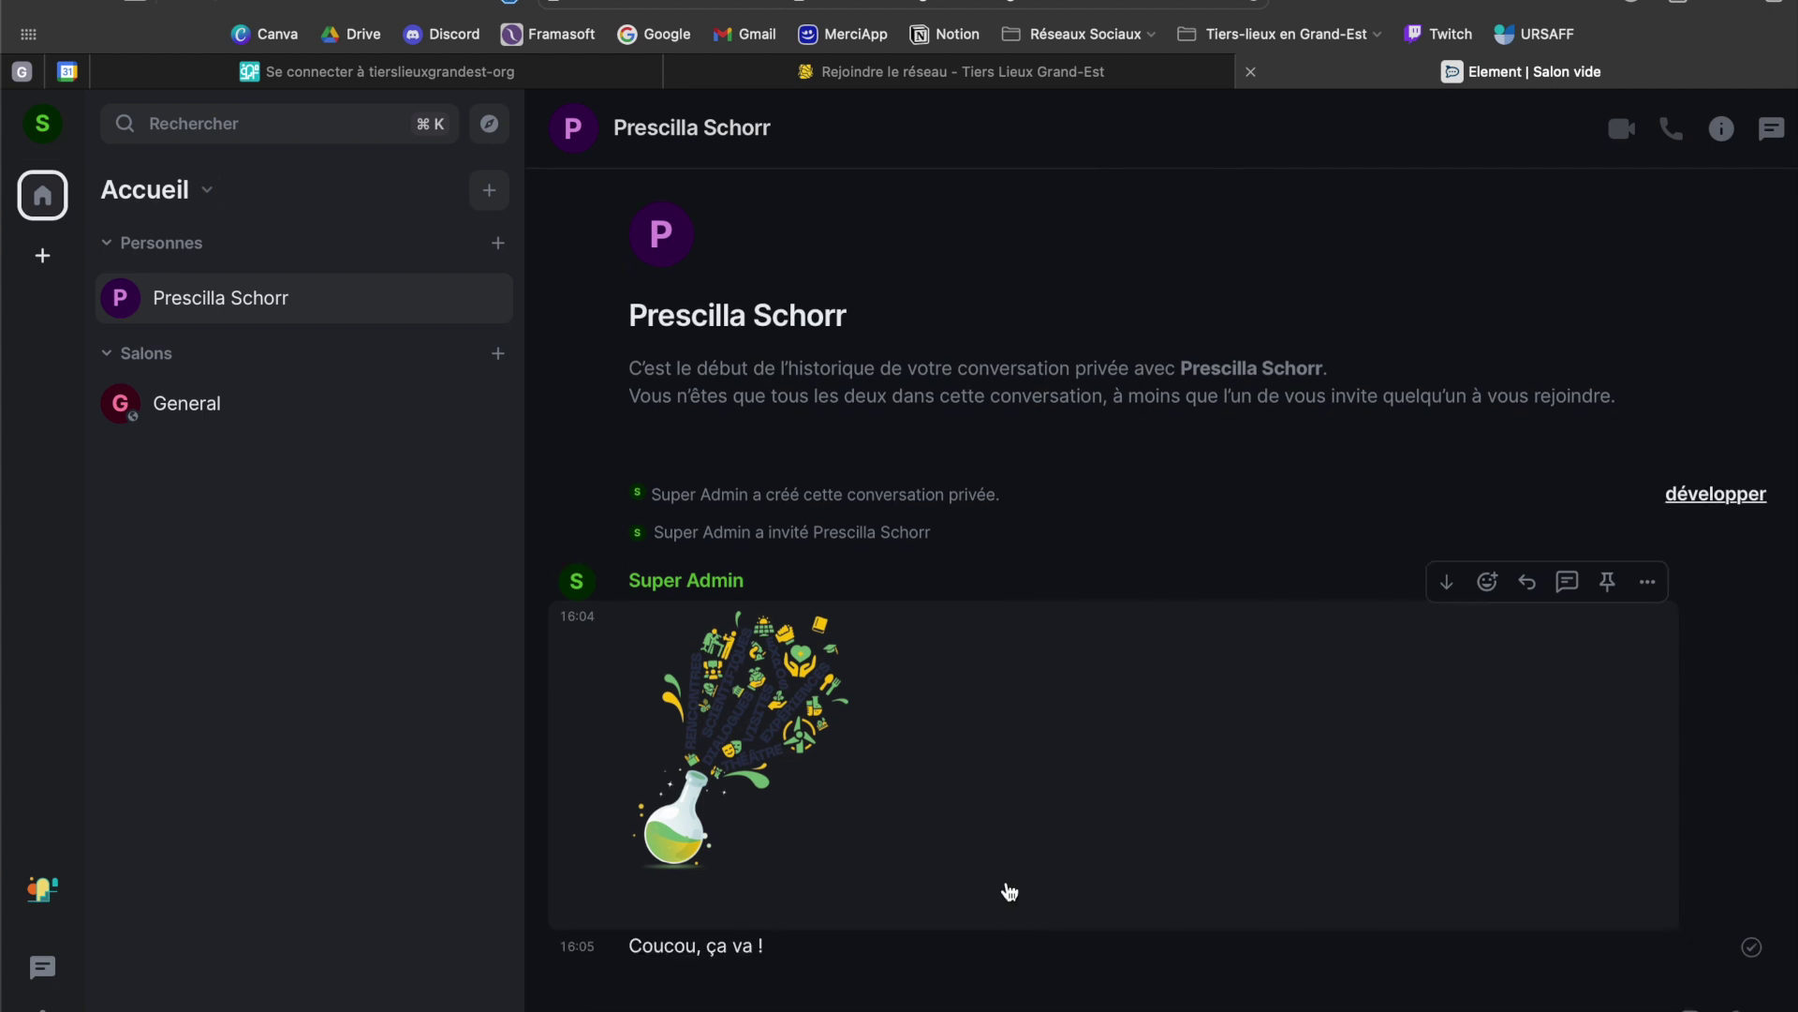
Review the extra message options for the conversation, including sticker, voice message, poll and position, and close them
left_click(1771, 1010)
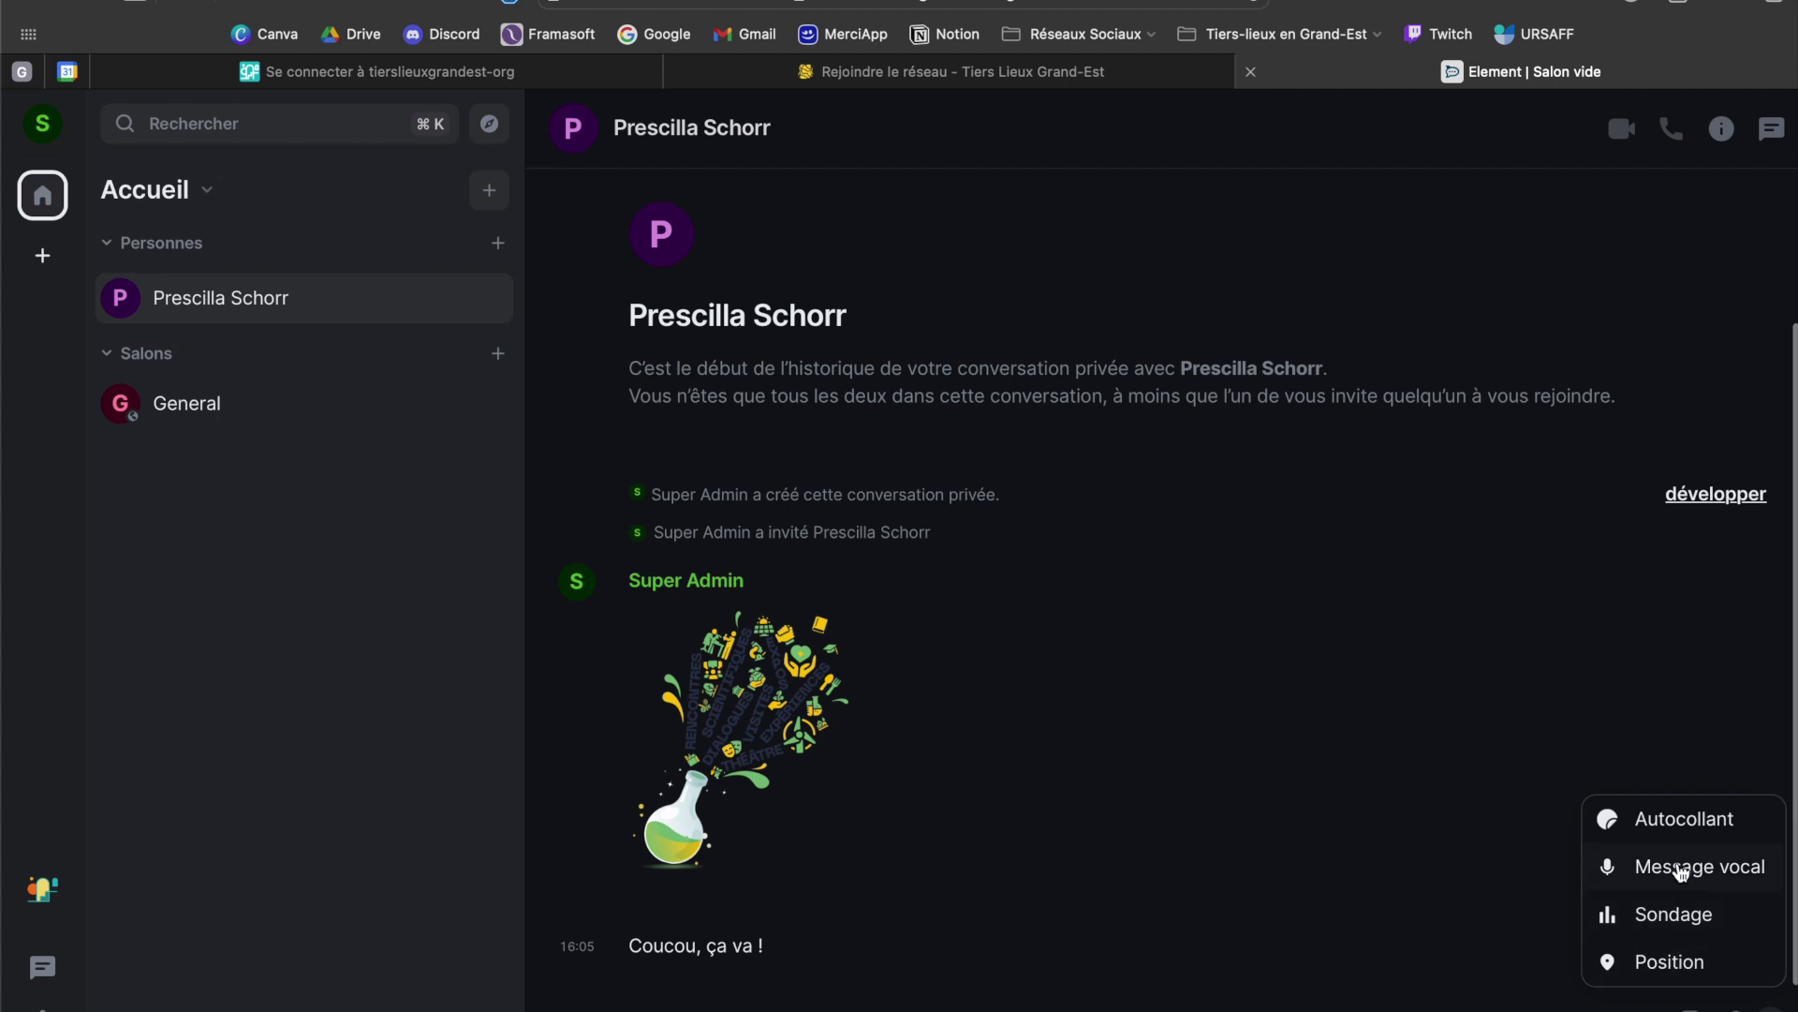
left_click(1770, 1010)
left_click(1691, 1010)
left_click(1691, 1010)
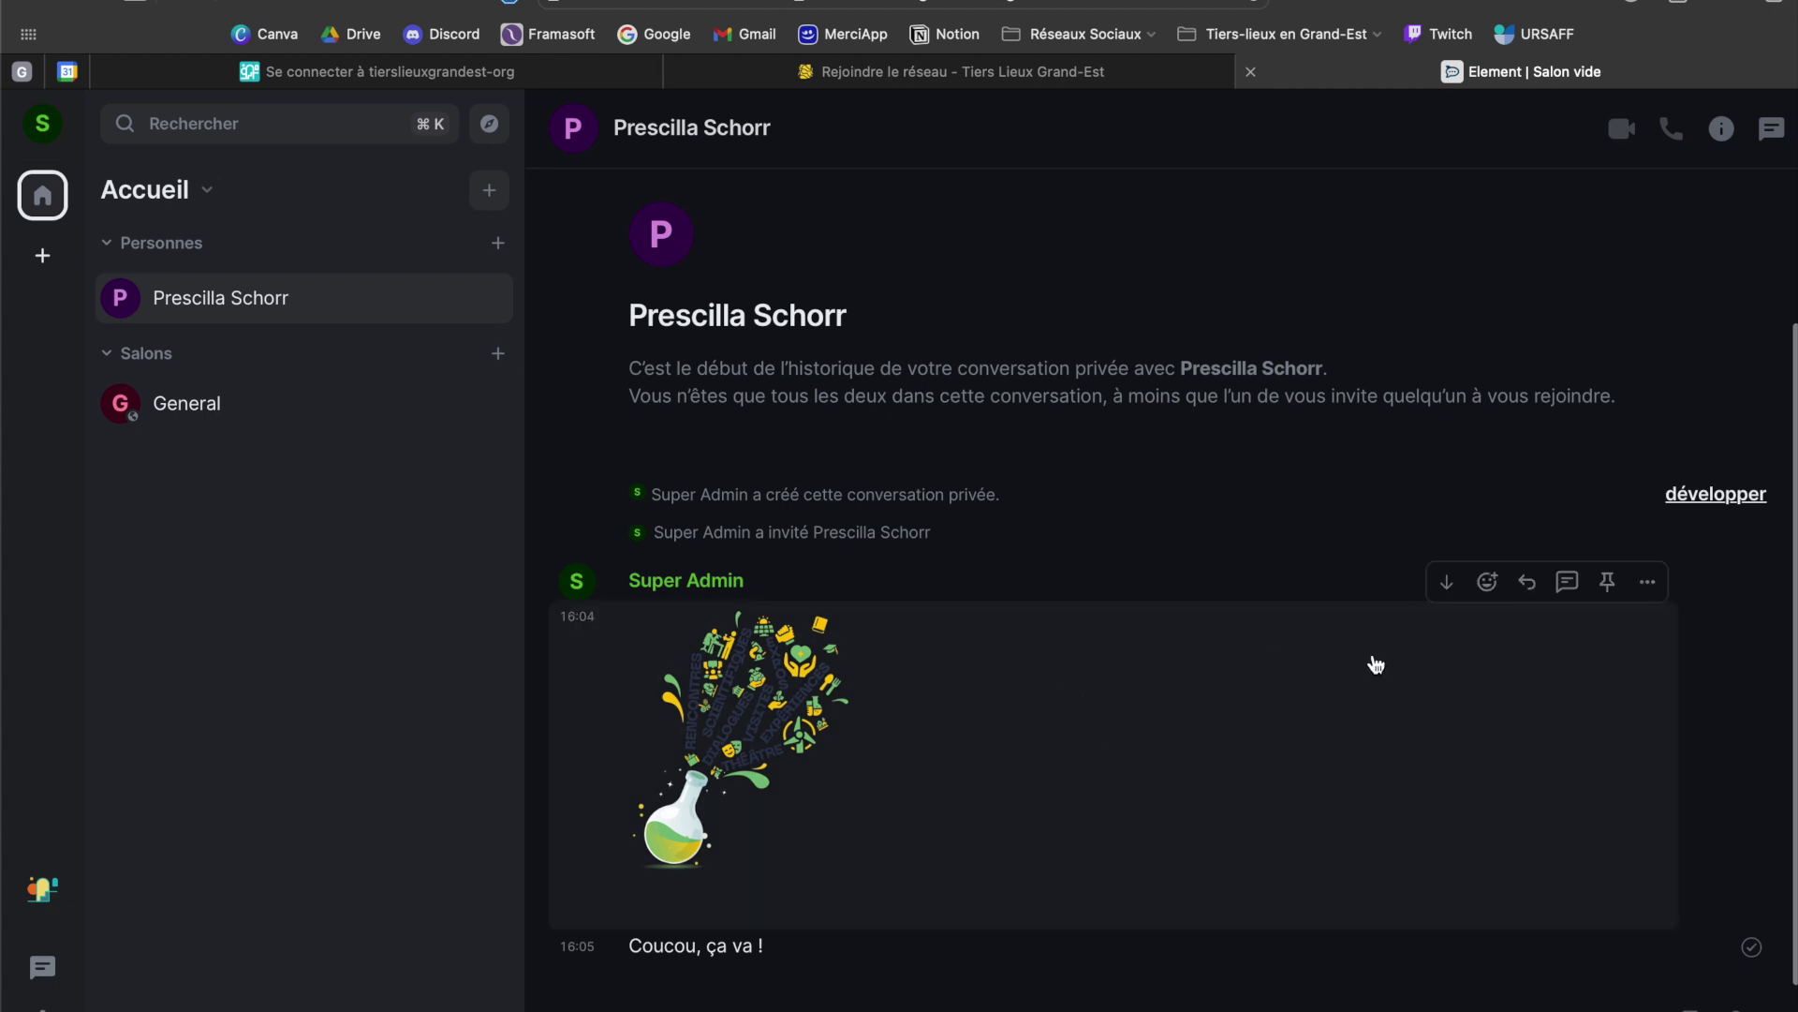
React to the image shared in the private conversation with a red heart
left_click(1488, 584)
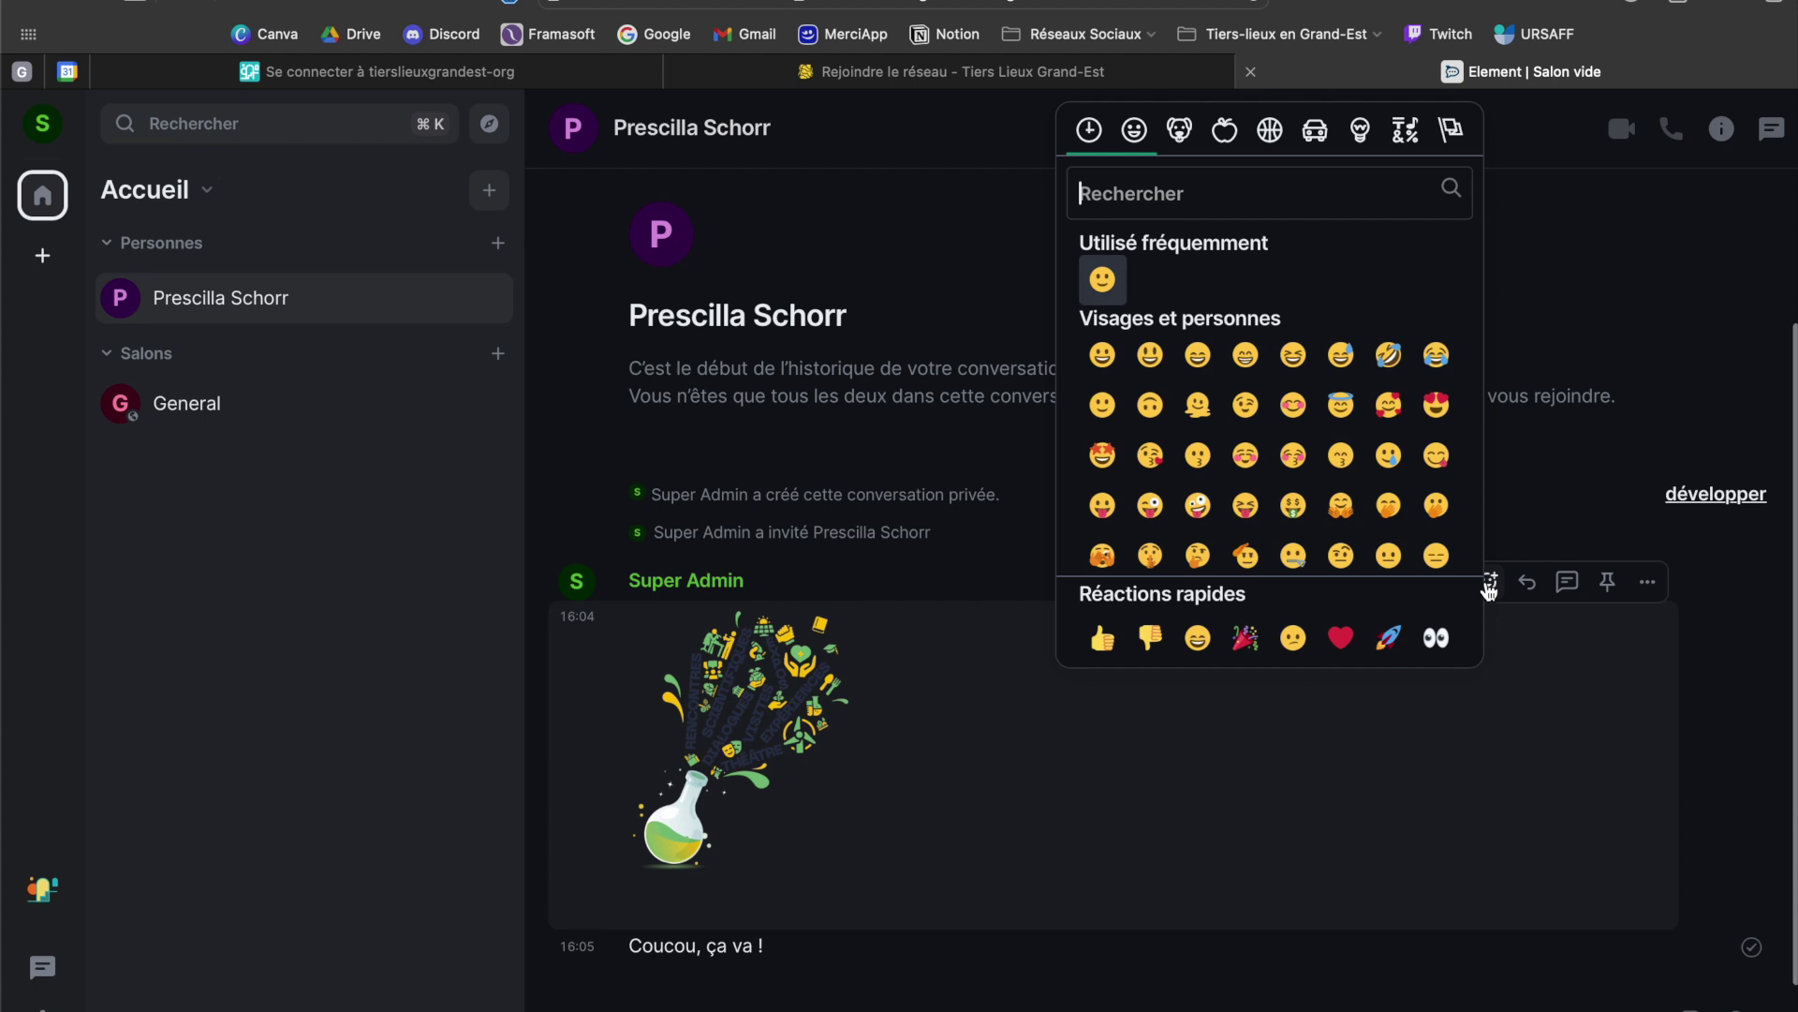
scroll(1246, 417, "down", 10)
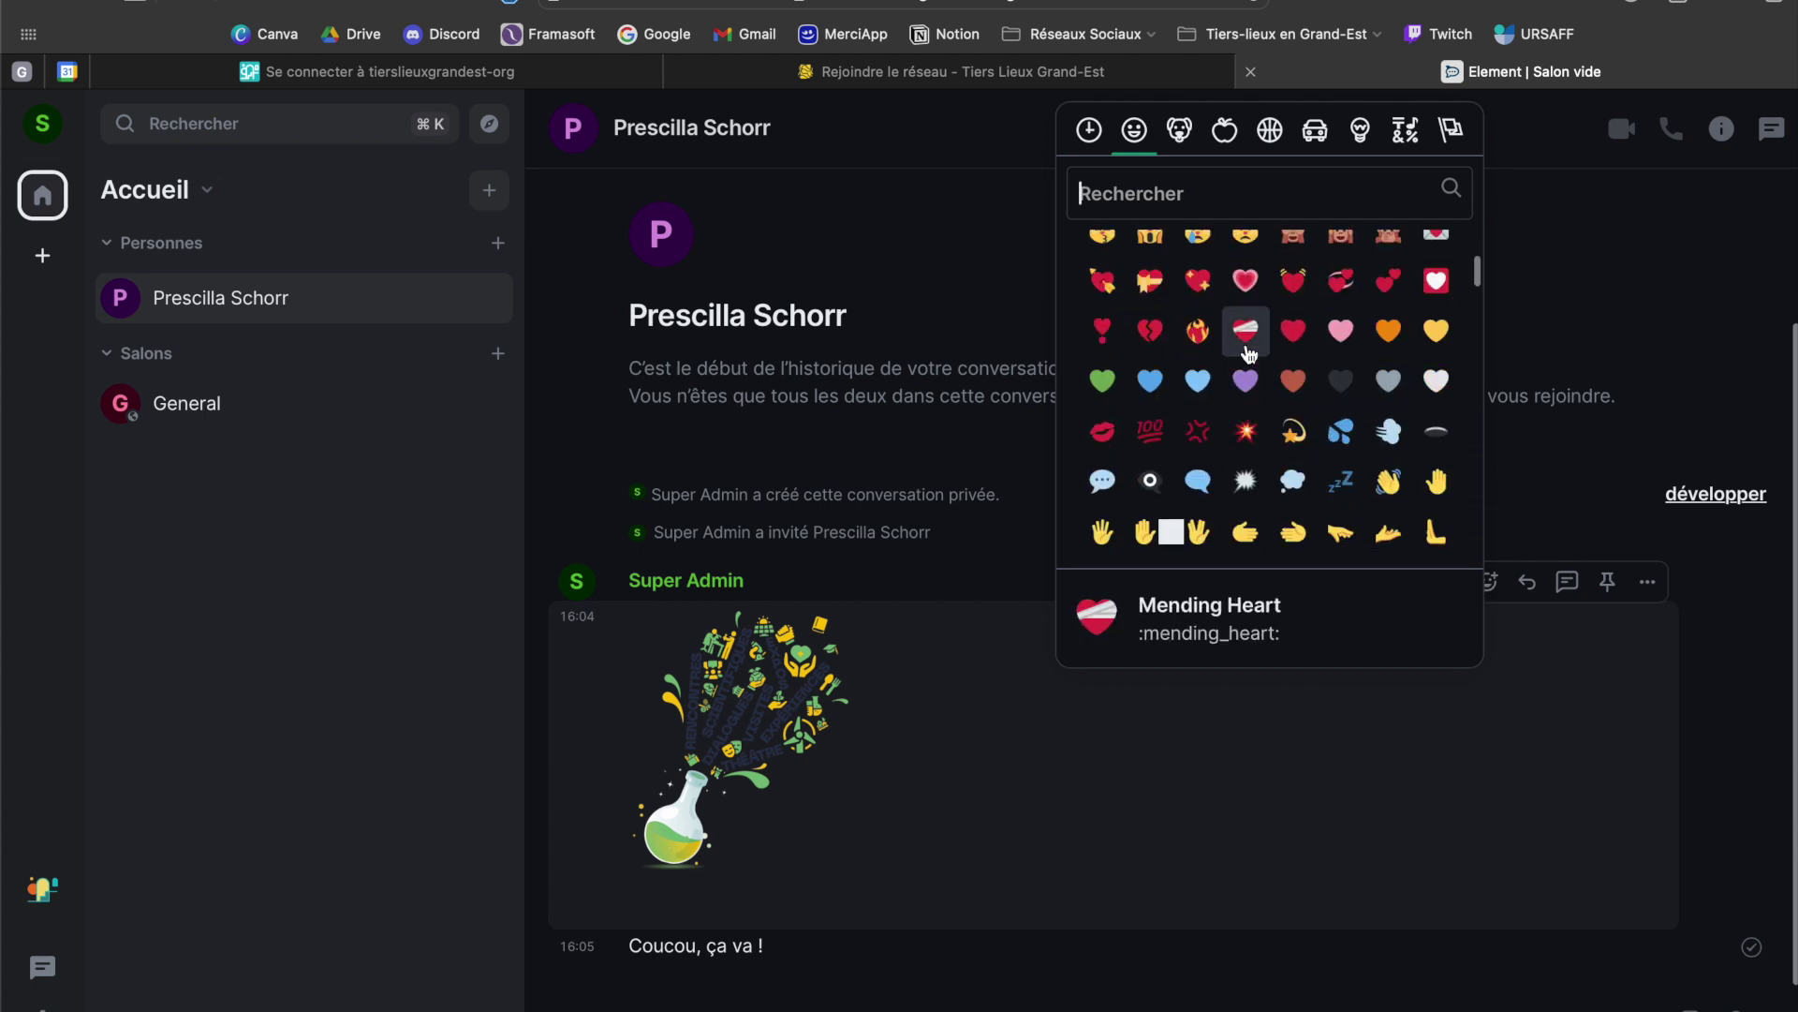
left_click(1293, 331)
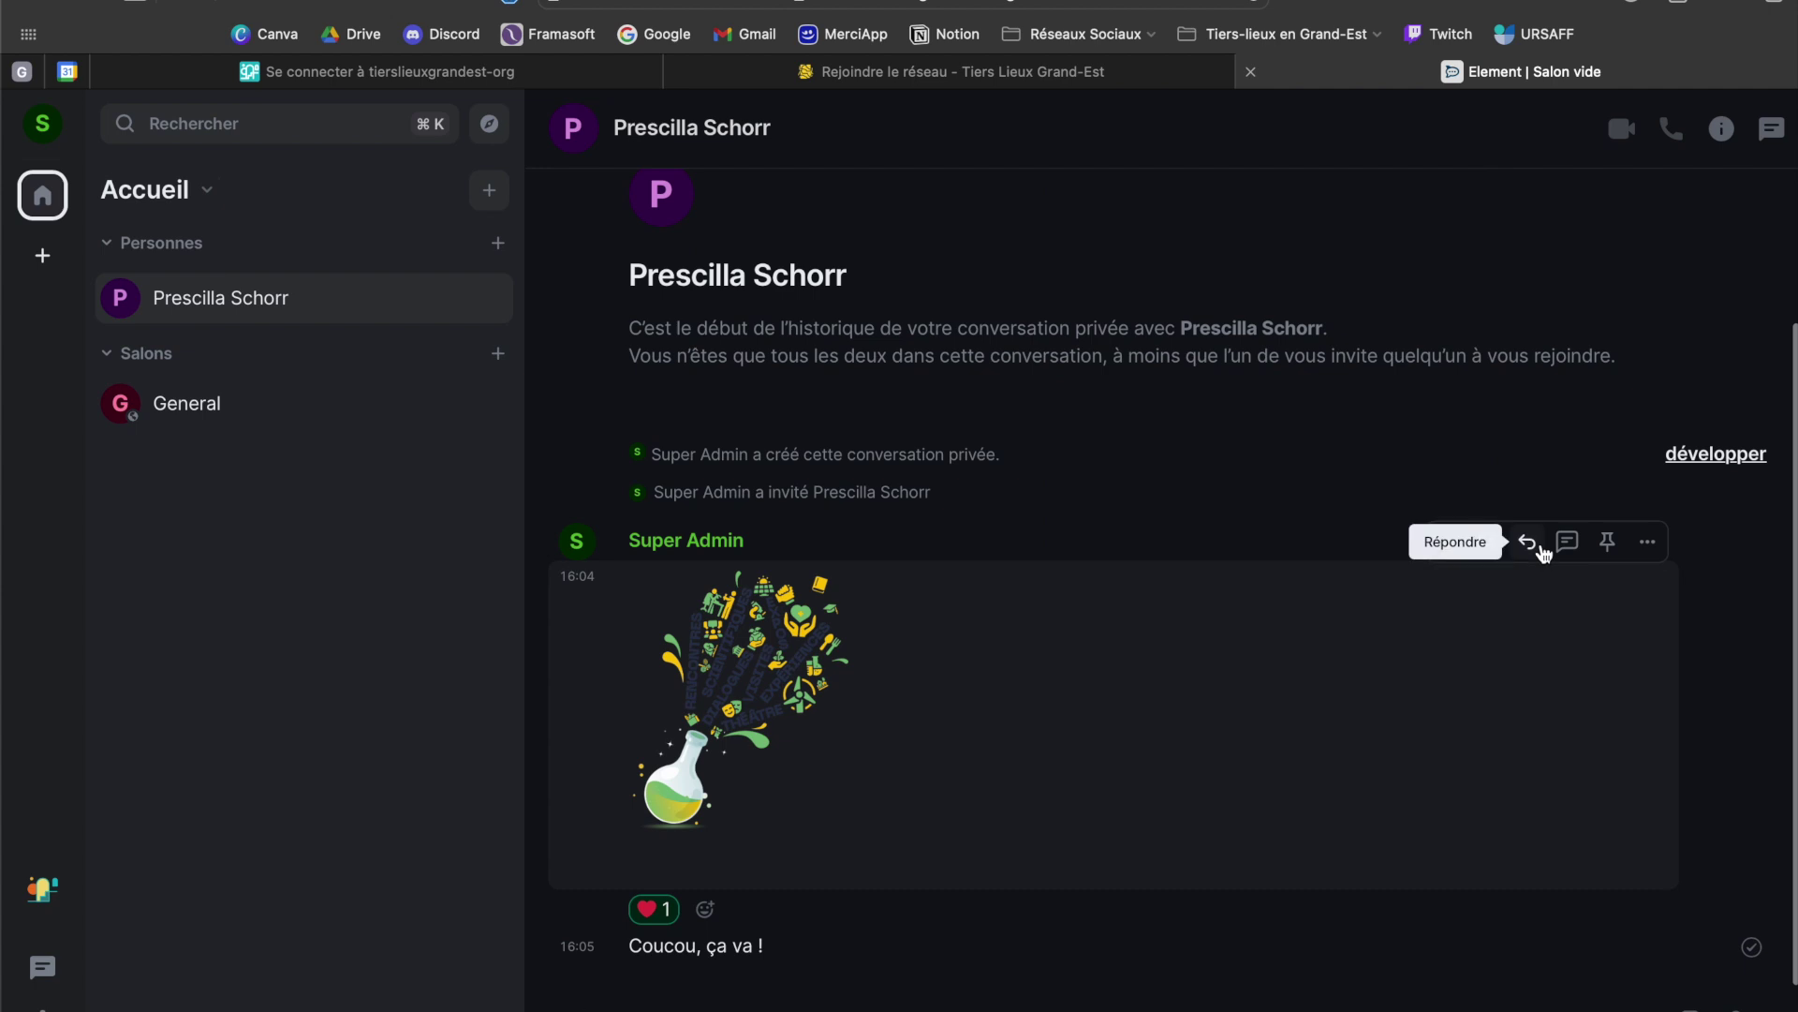
Reply to the shared image with "Super !", post "Super cool !" in a thread on it, and close the thread
left_click(1540, 551)
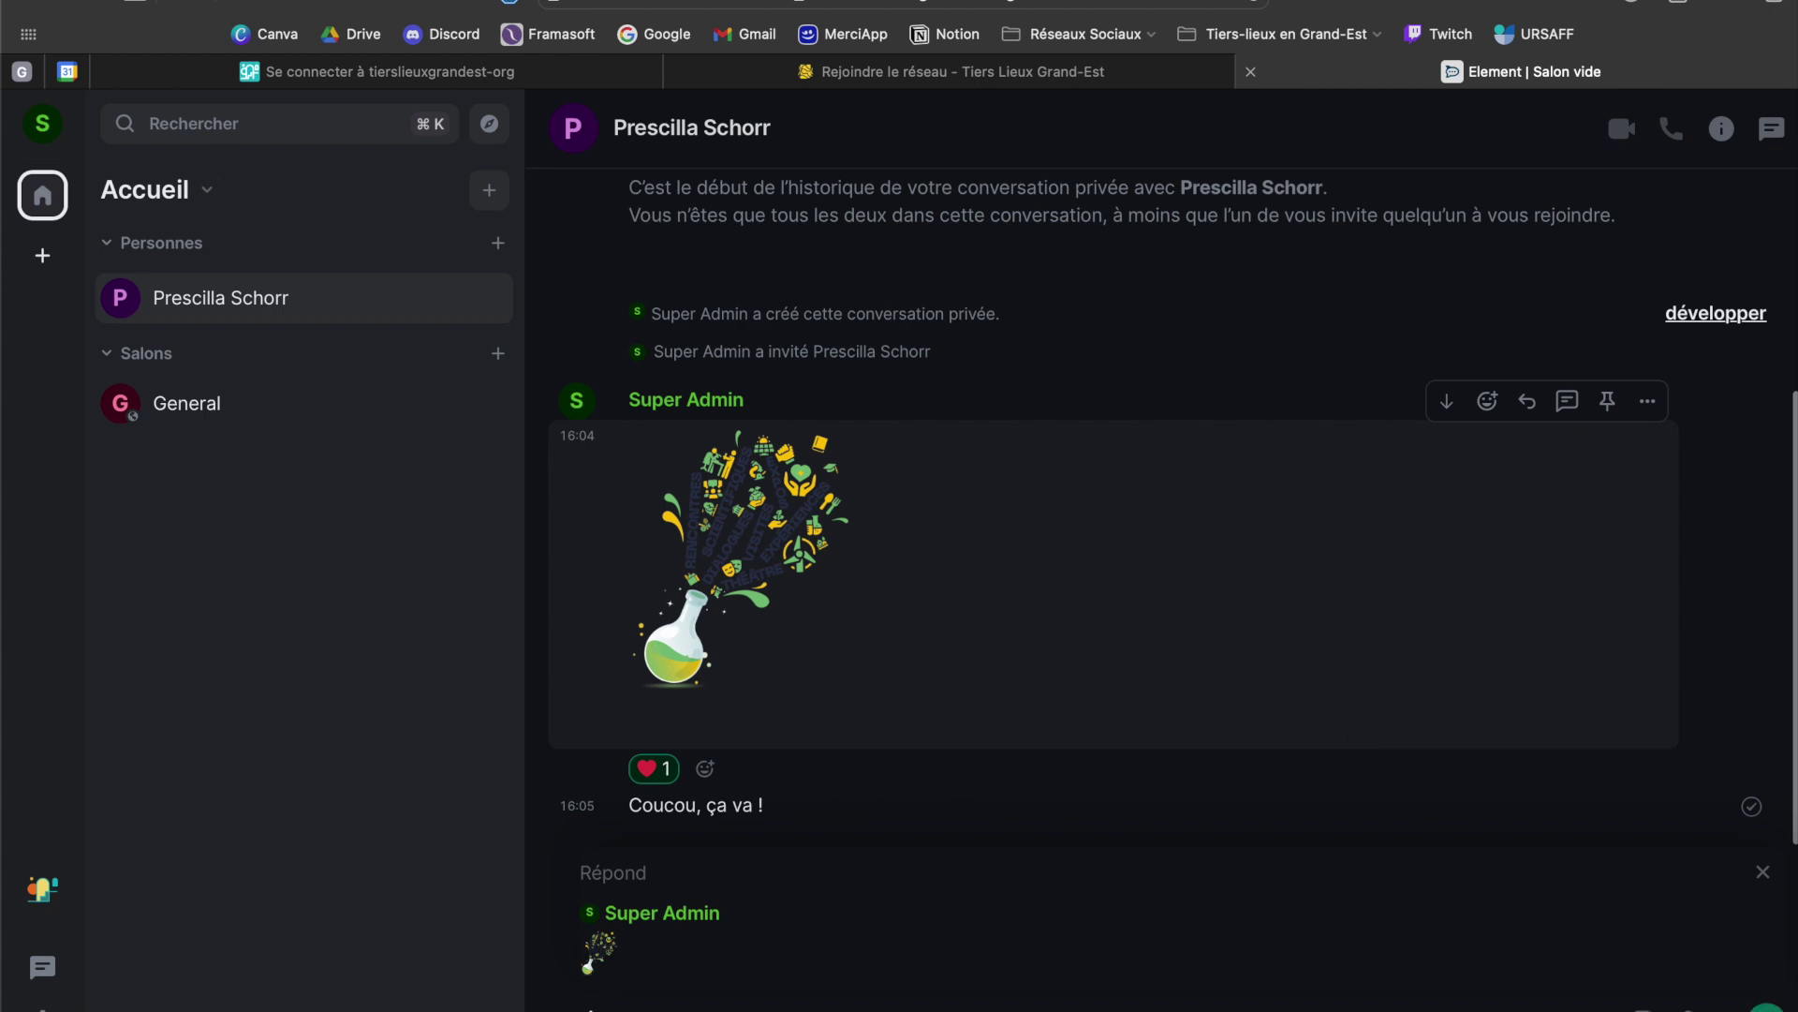
key("Return")
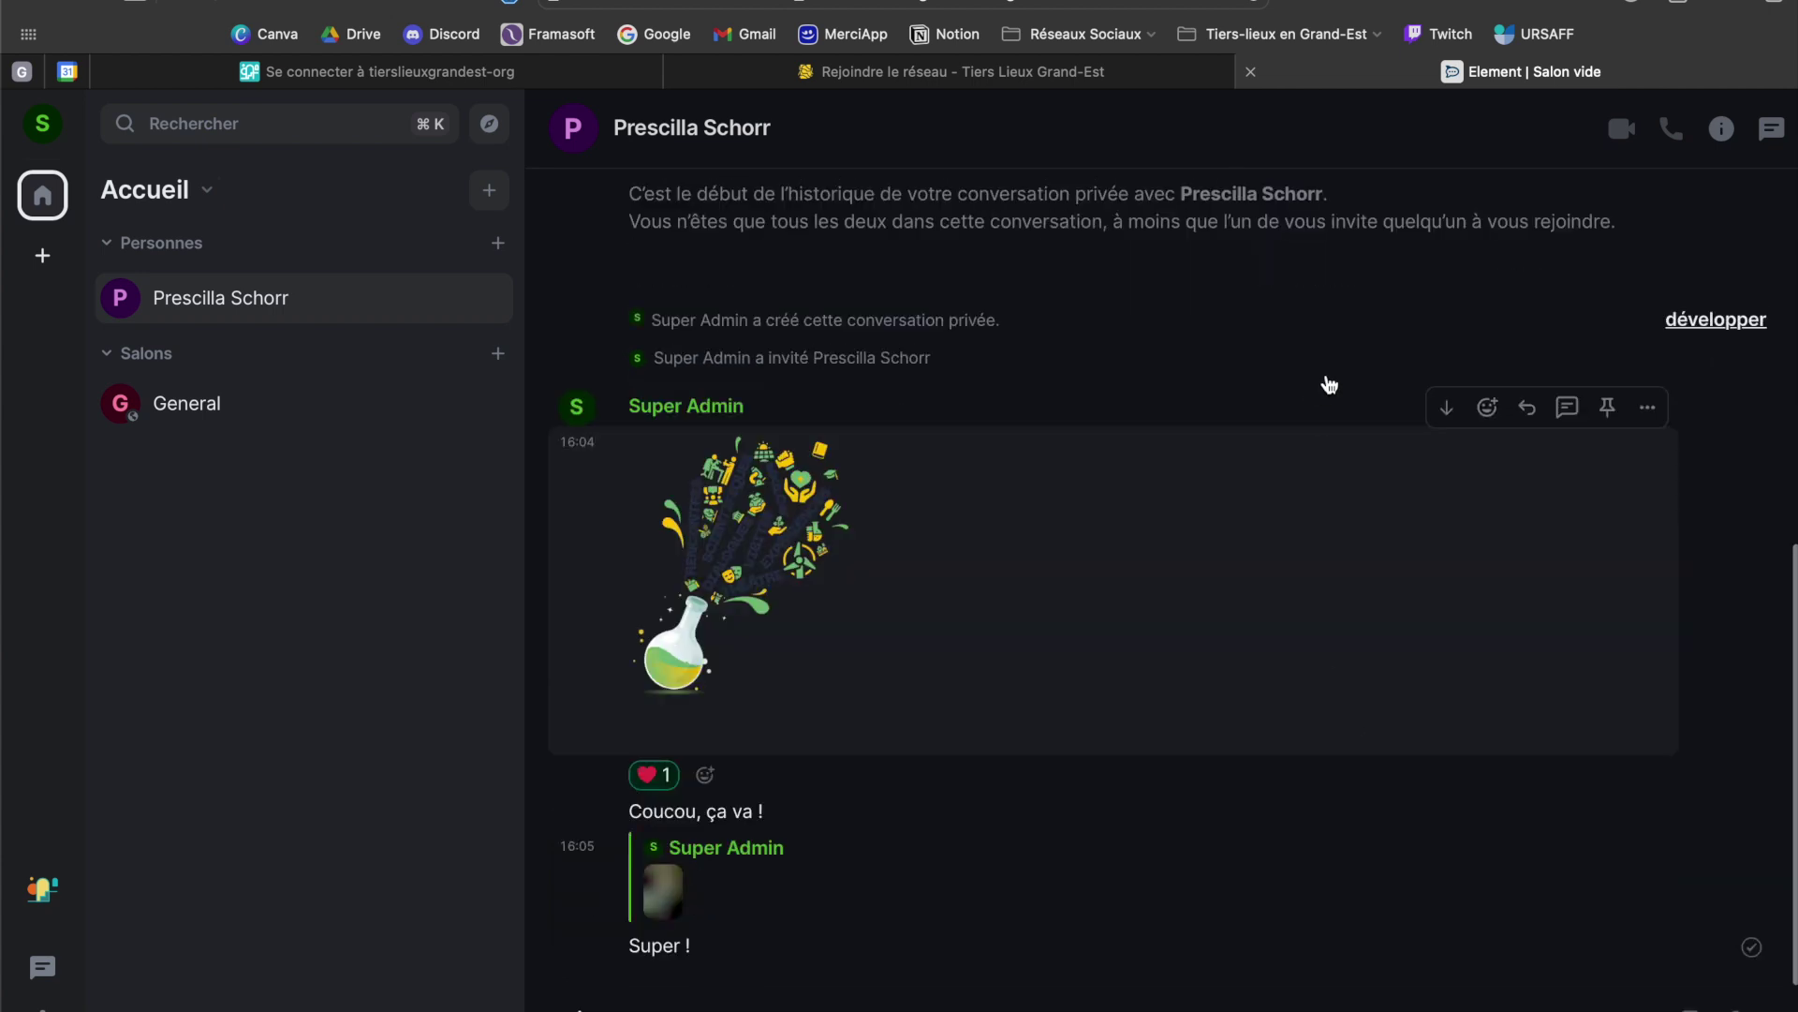
left_click(1569, 409)
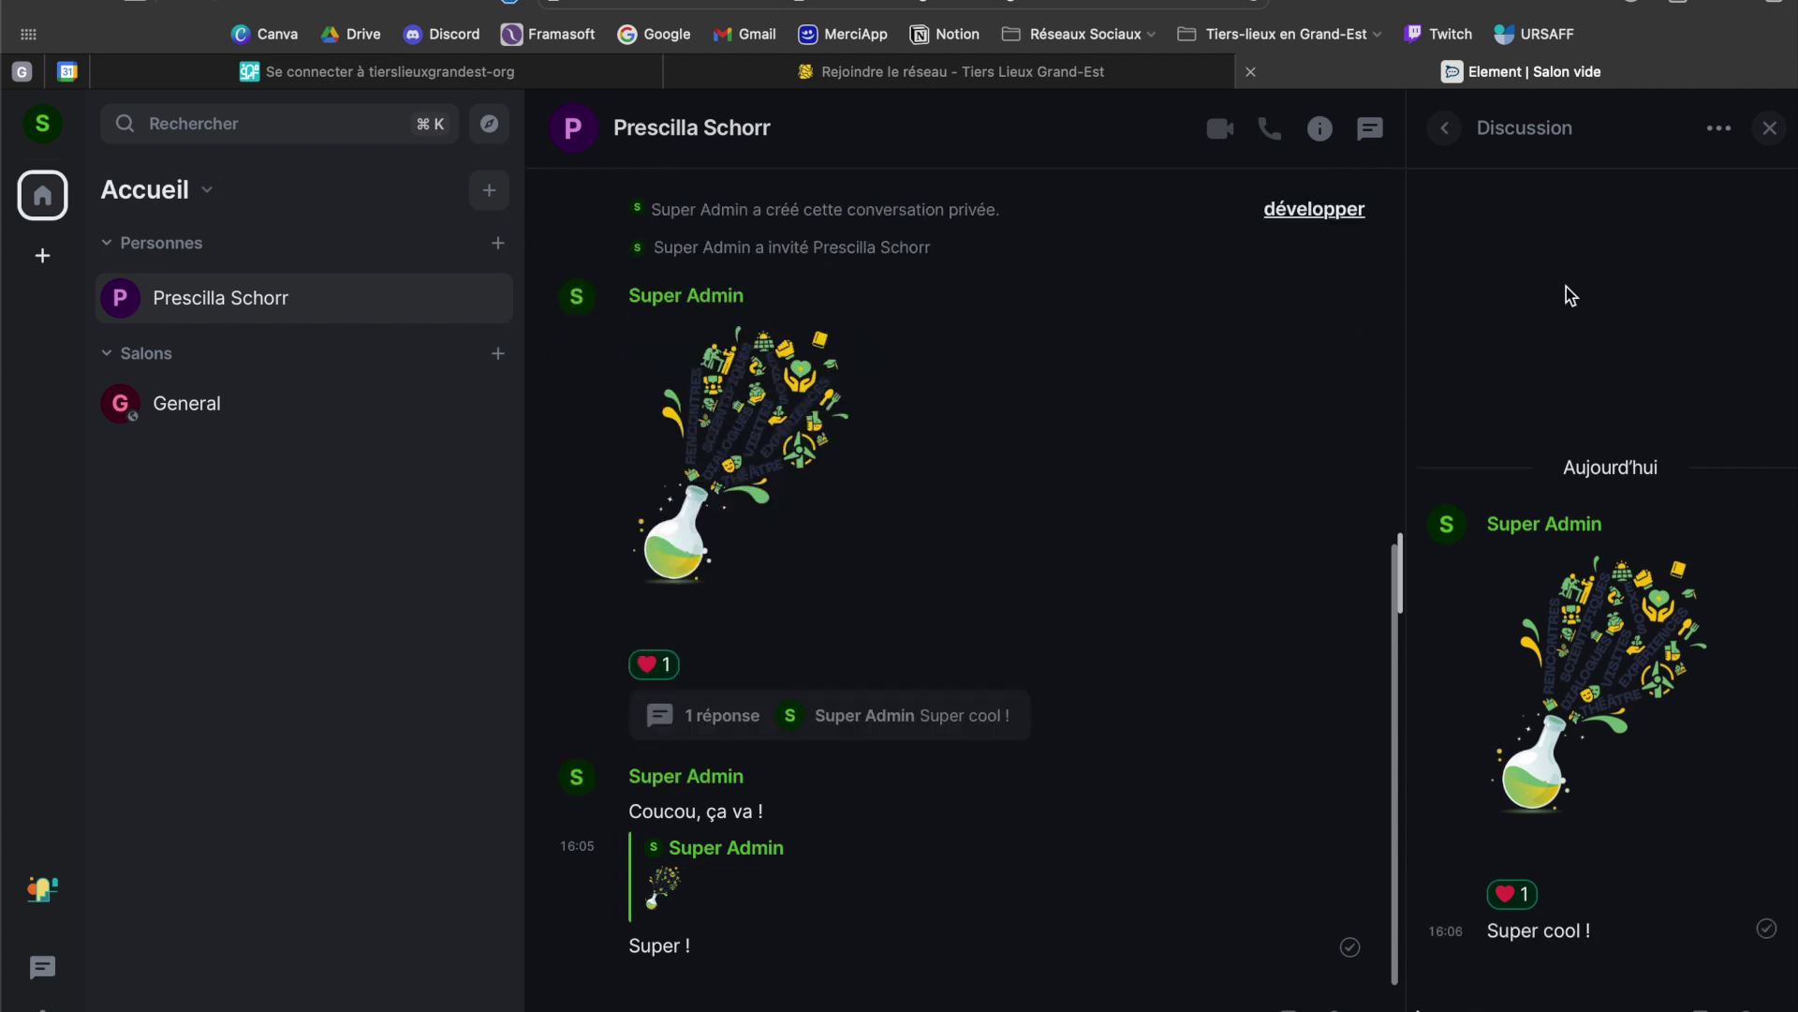
left_click(1769, 128)
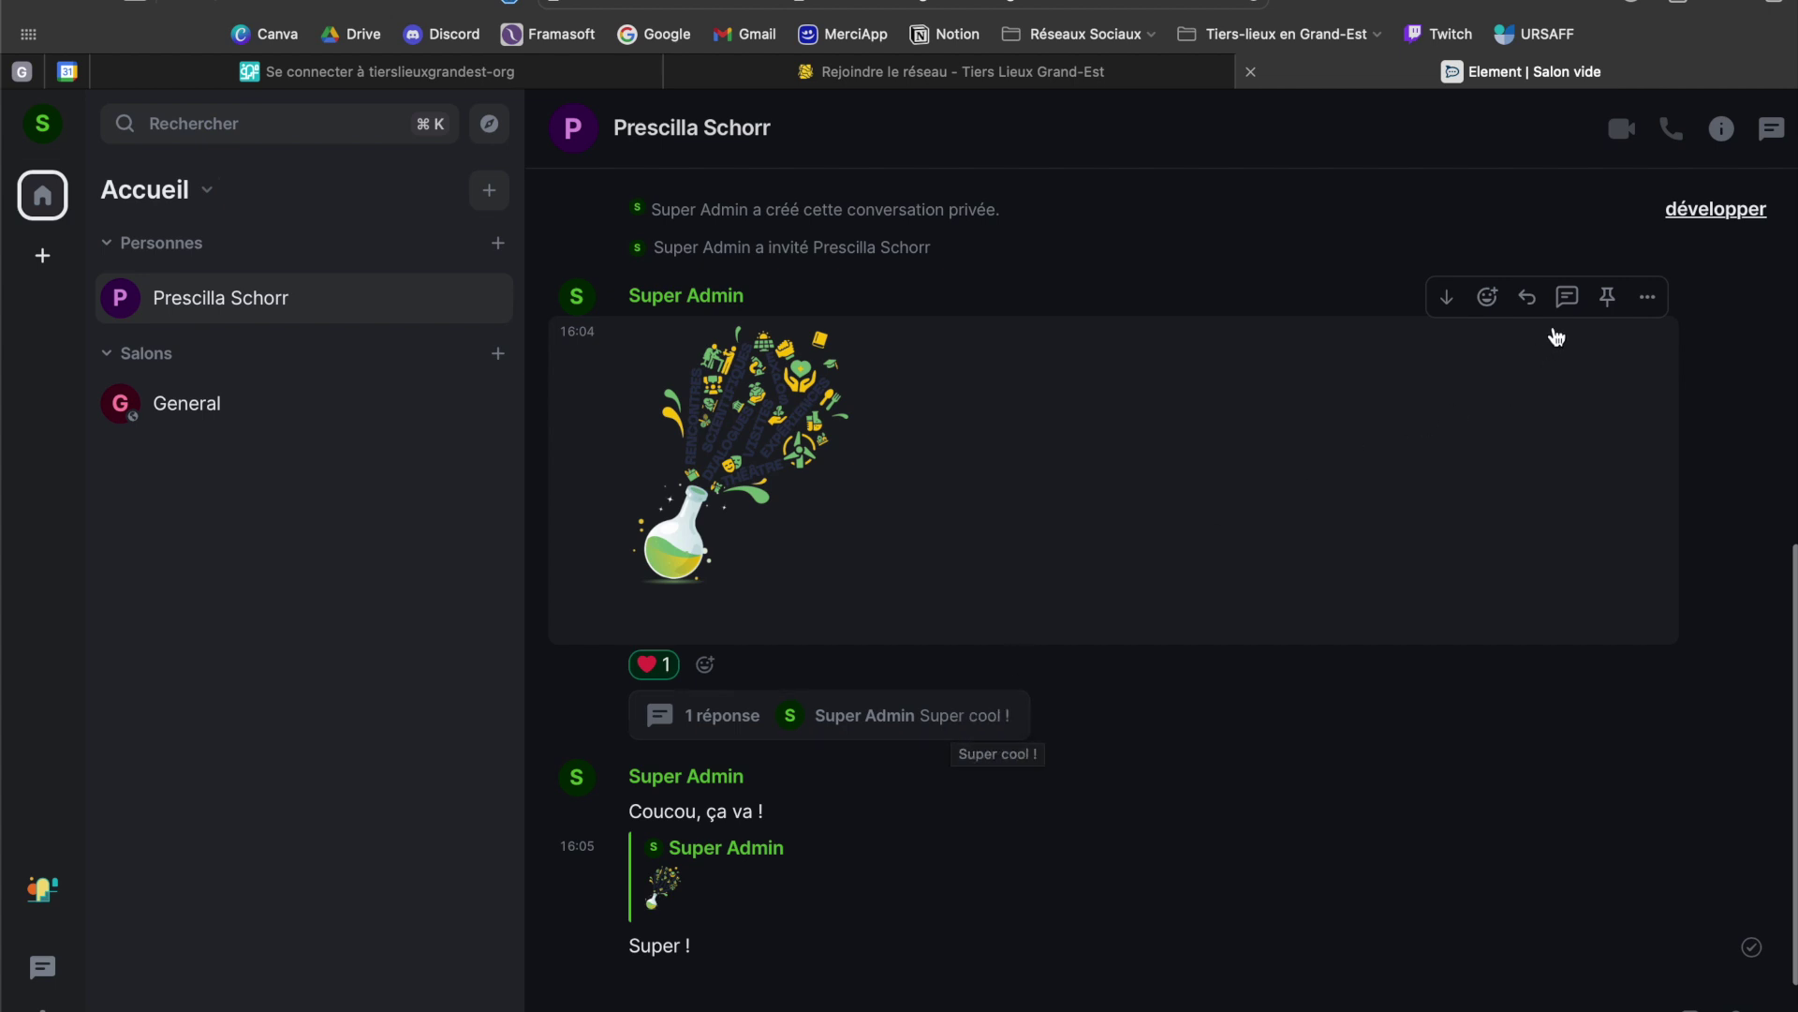
Review the image message's extra options, such as forwarding, sharing and deleting, close them, and return to the General room
left_click(1646, 300)
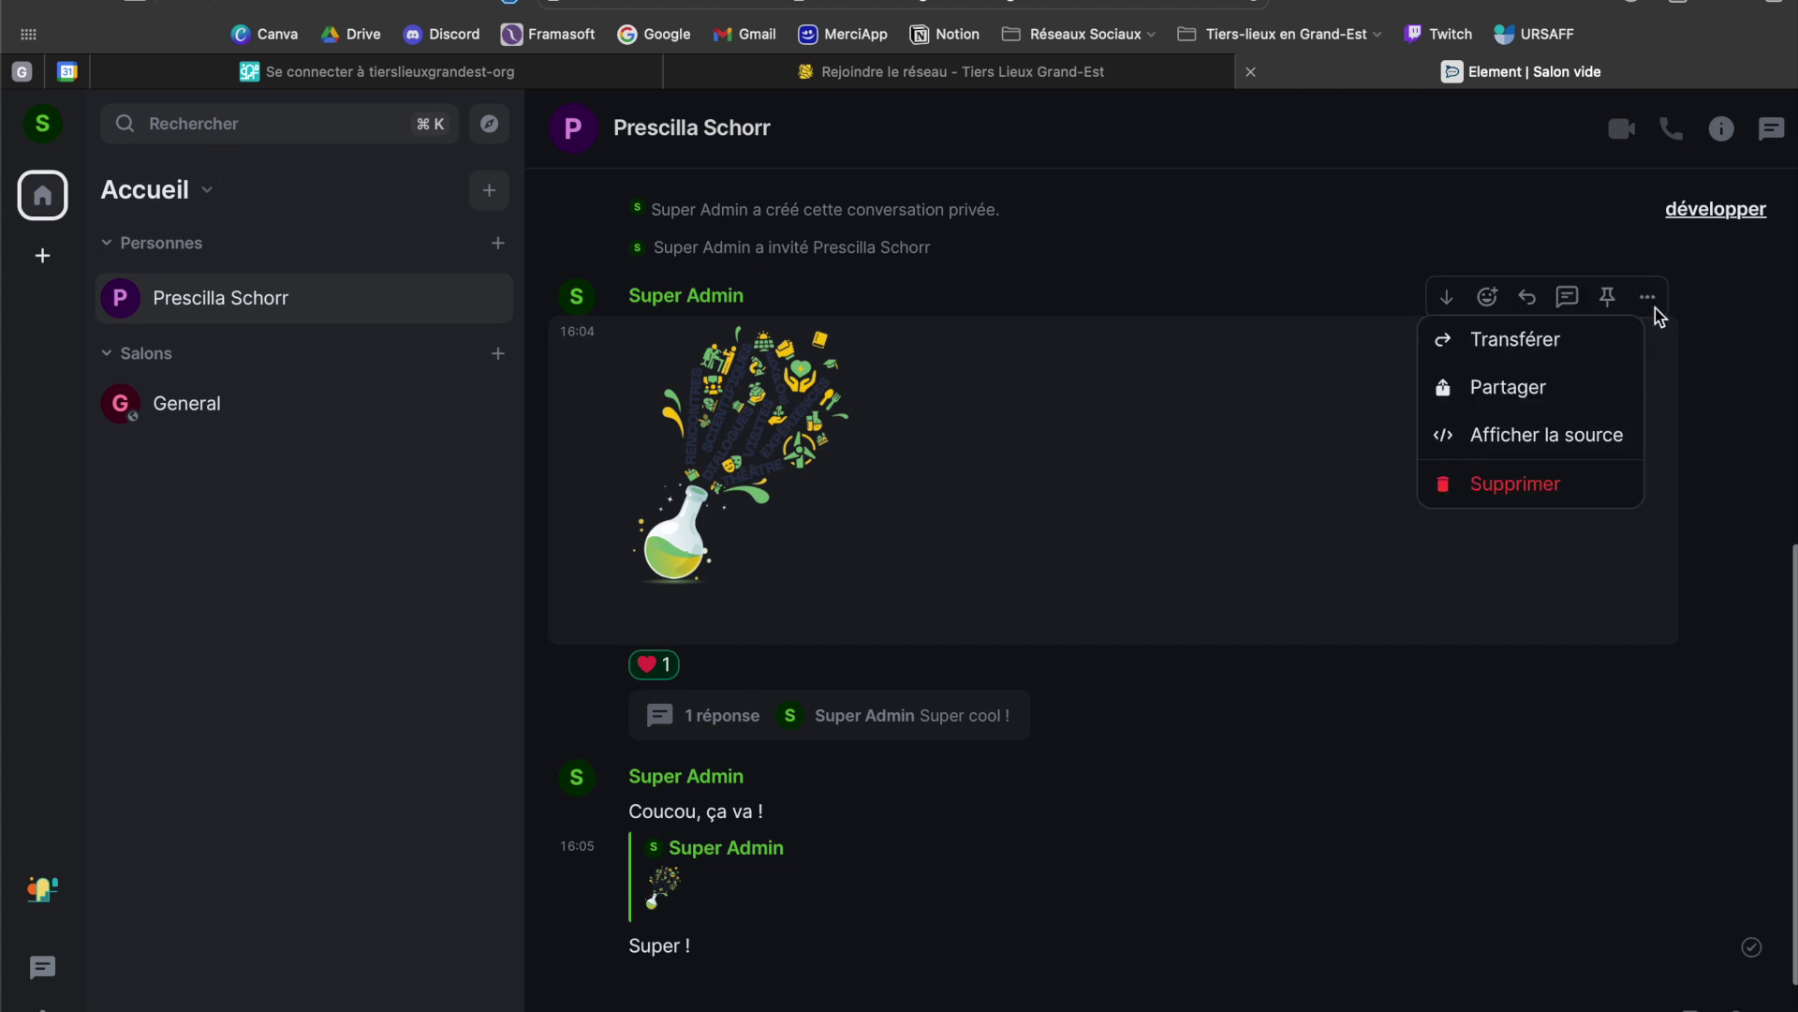
left_click(1650, 305)
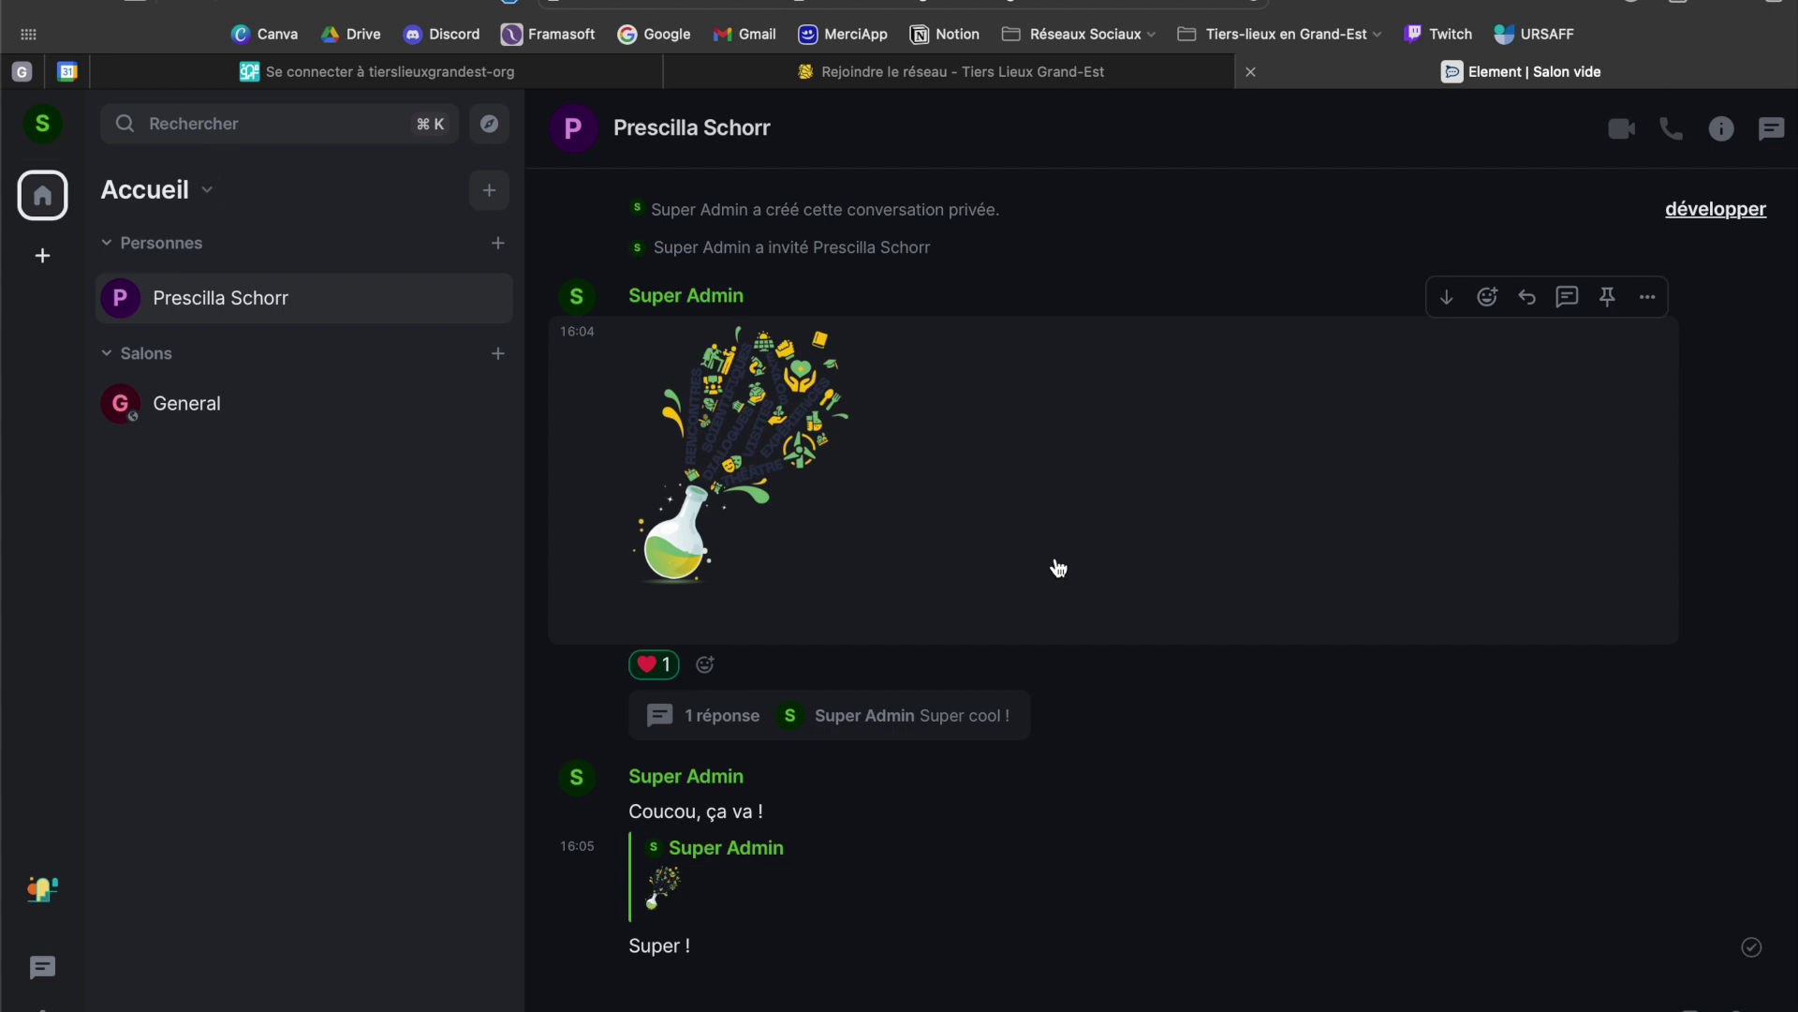
left_click(373, 399)
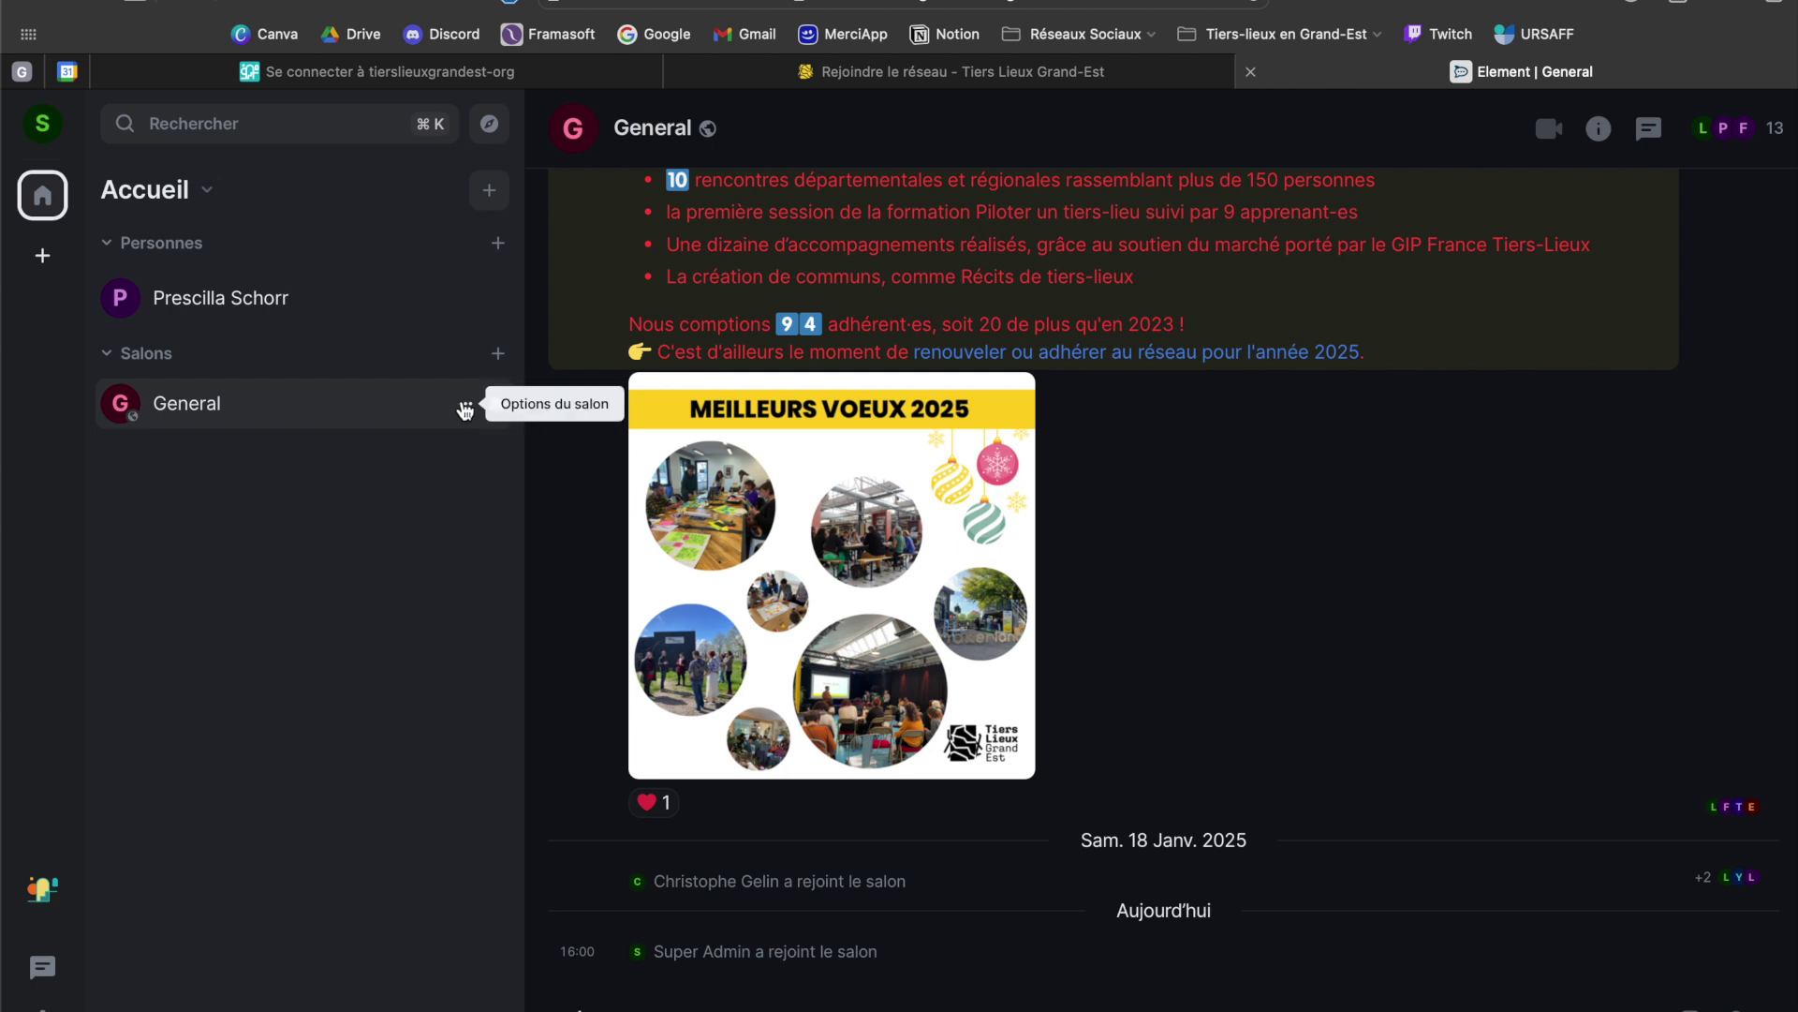
Switch to the Tiers Lieux Grand-Est website's page on joining the network and close the Element page
left_click(819, 82)
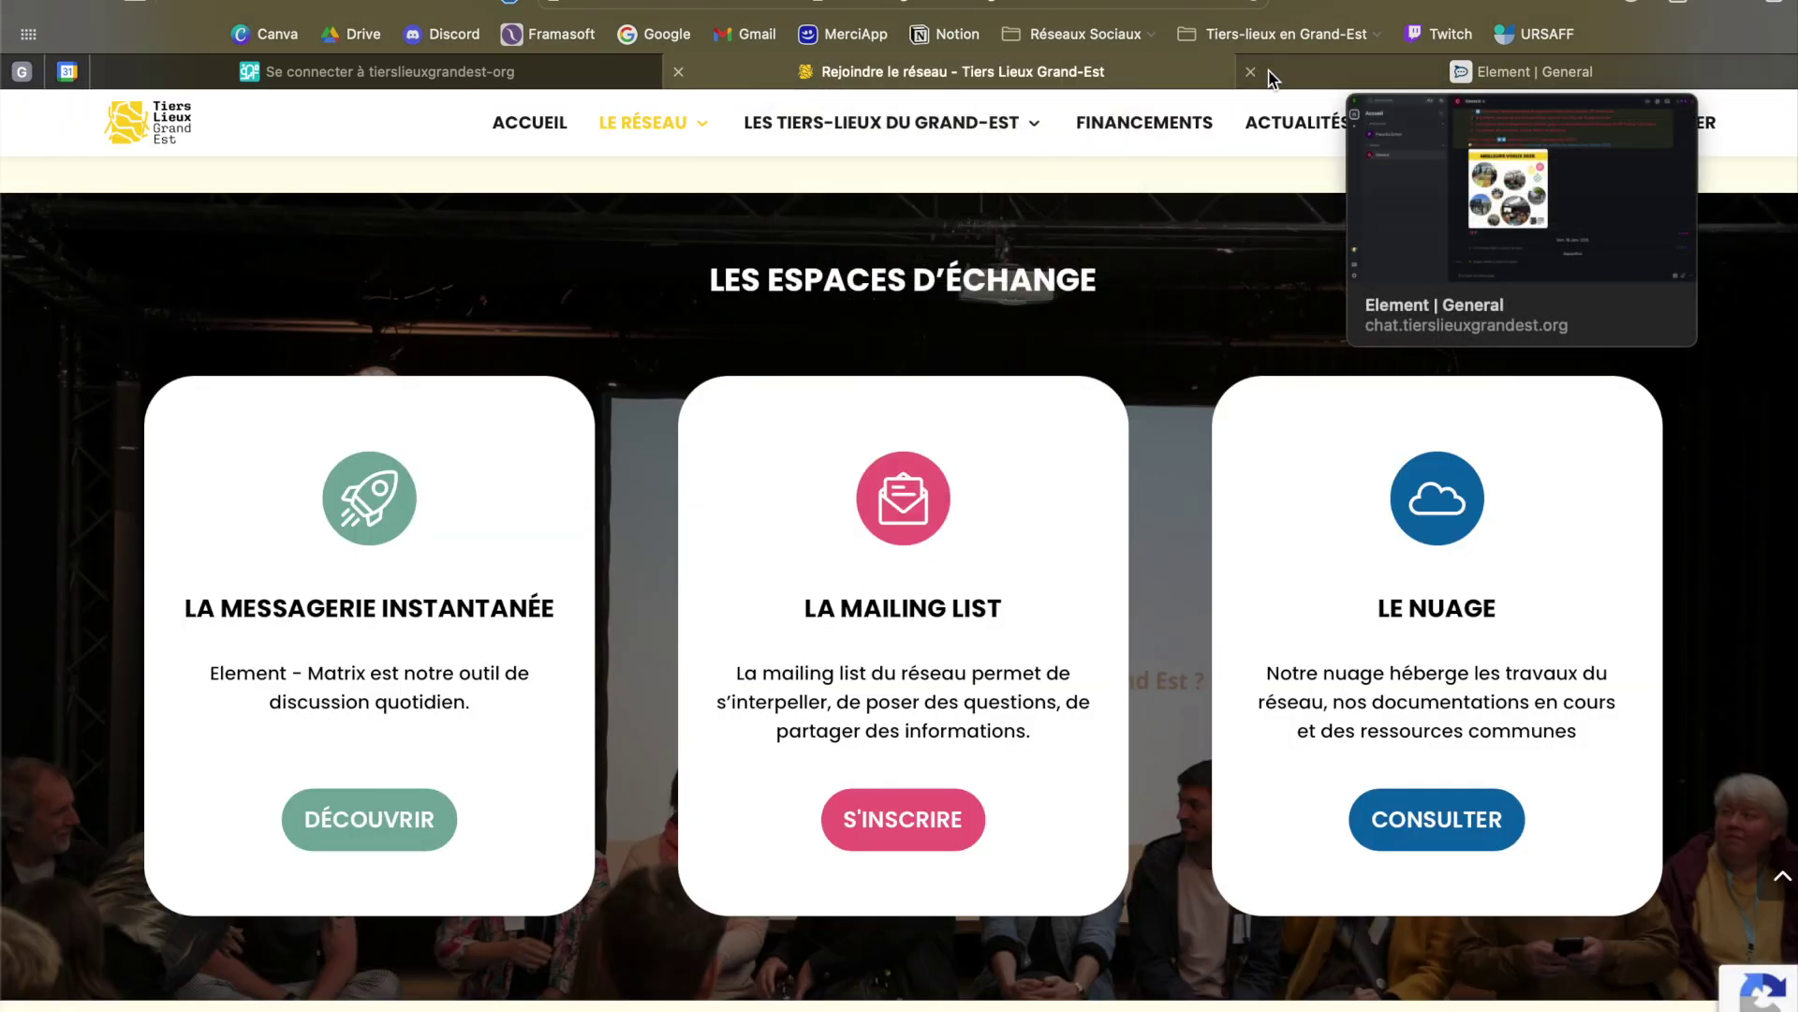
left_click(1270, 73)
left_click(1246, 72)
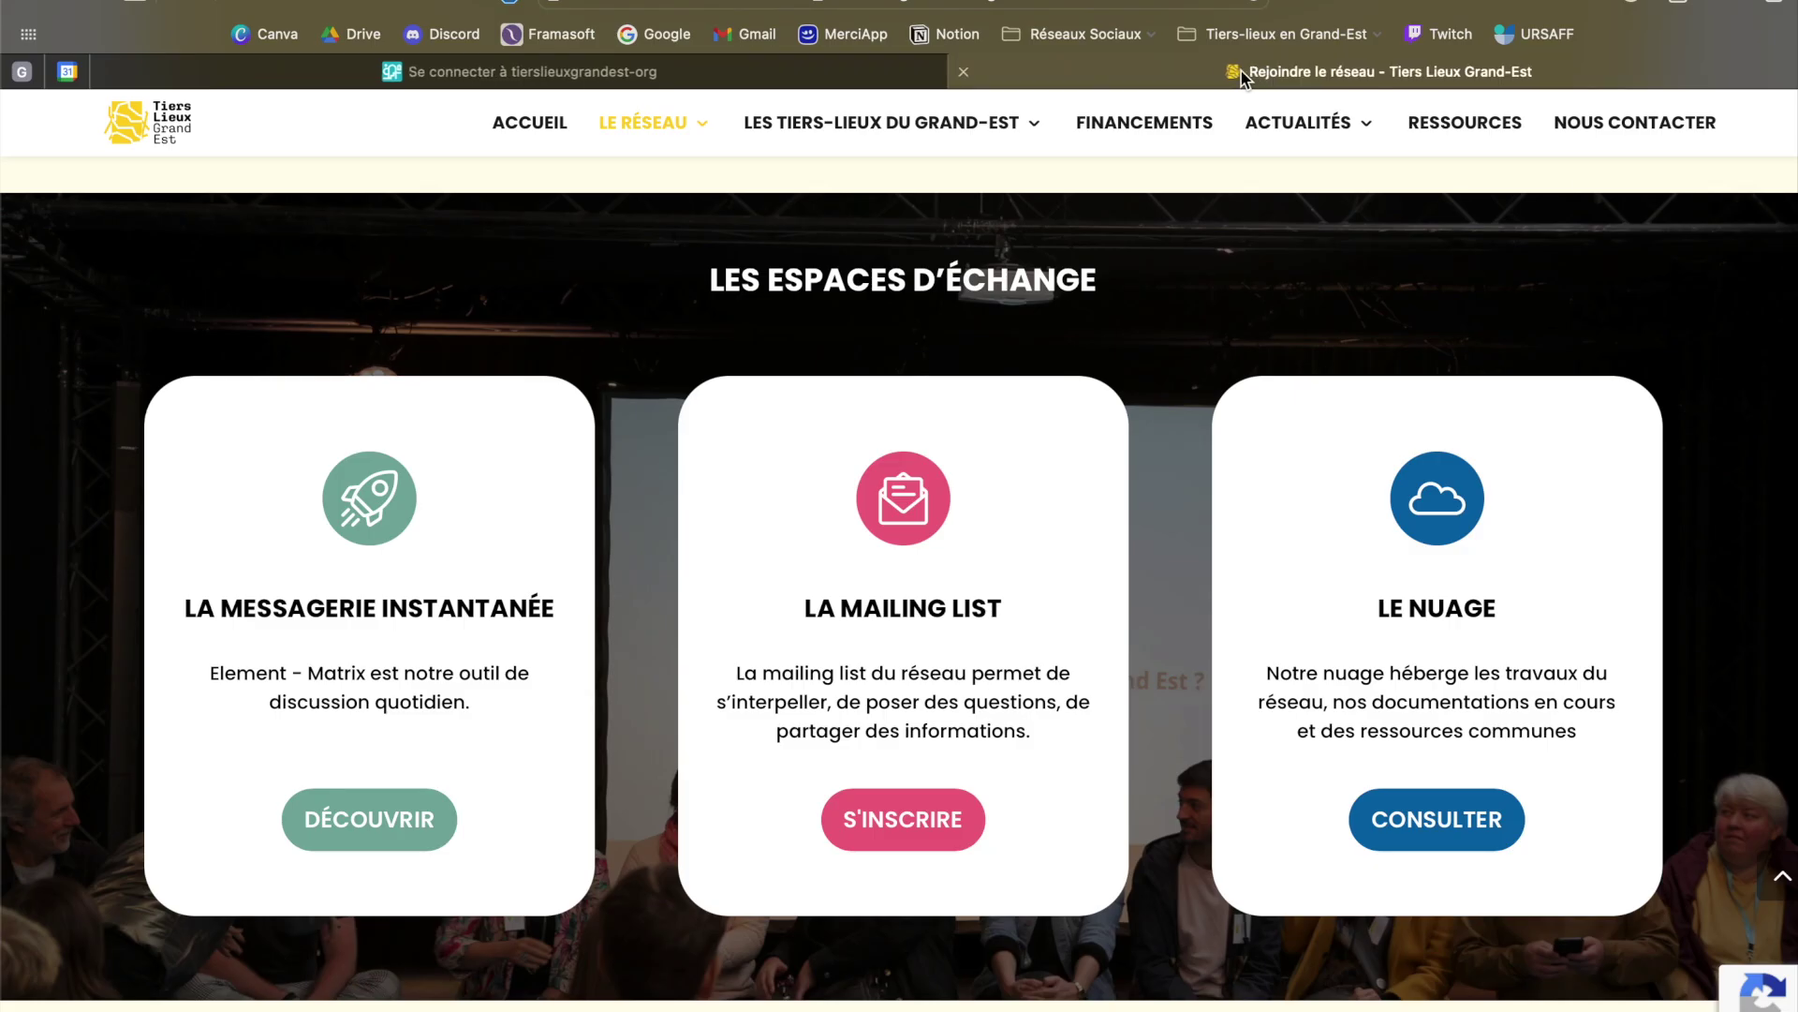
Open the sign-in page of Le Nuage from the website's exchange spaces section
mouse_move(974, 216)
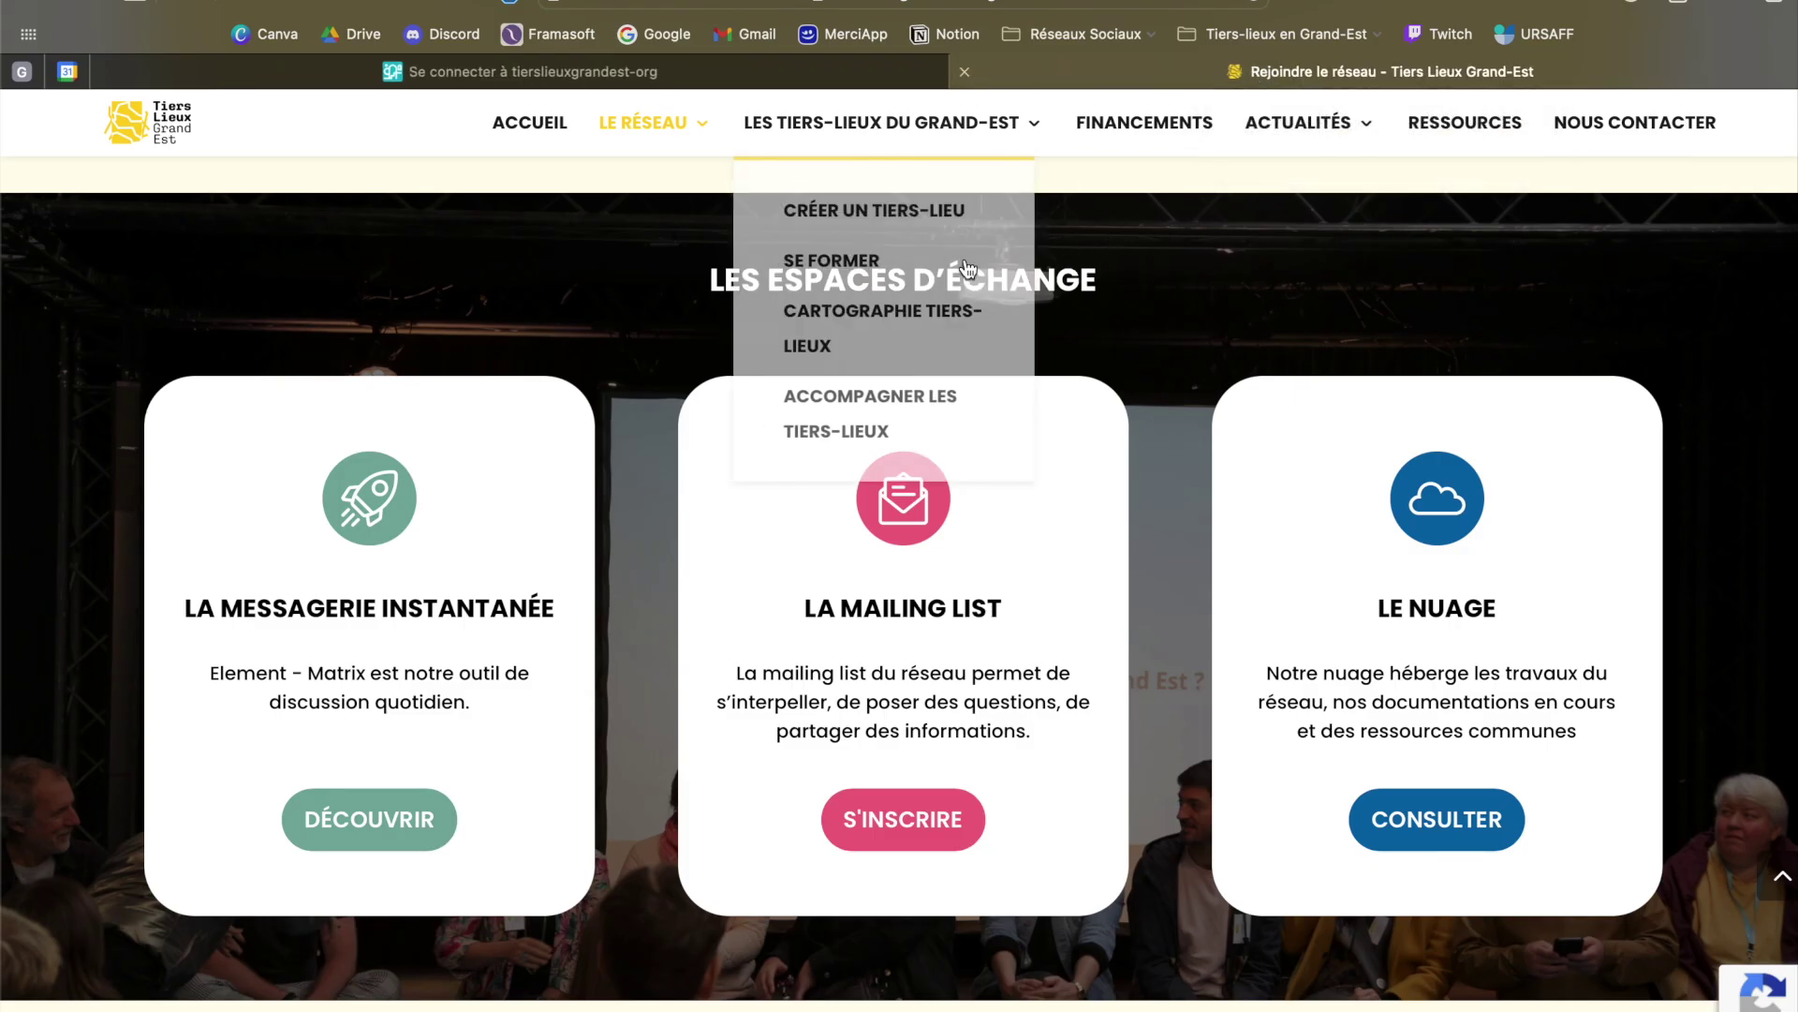
left_click(1431, 829)
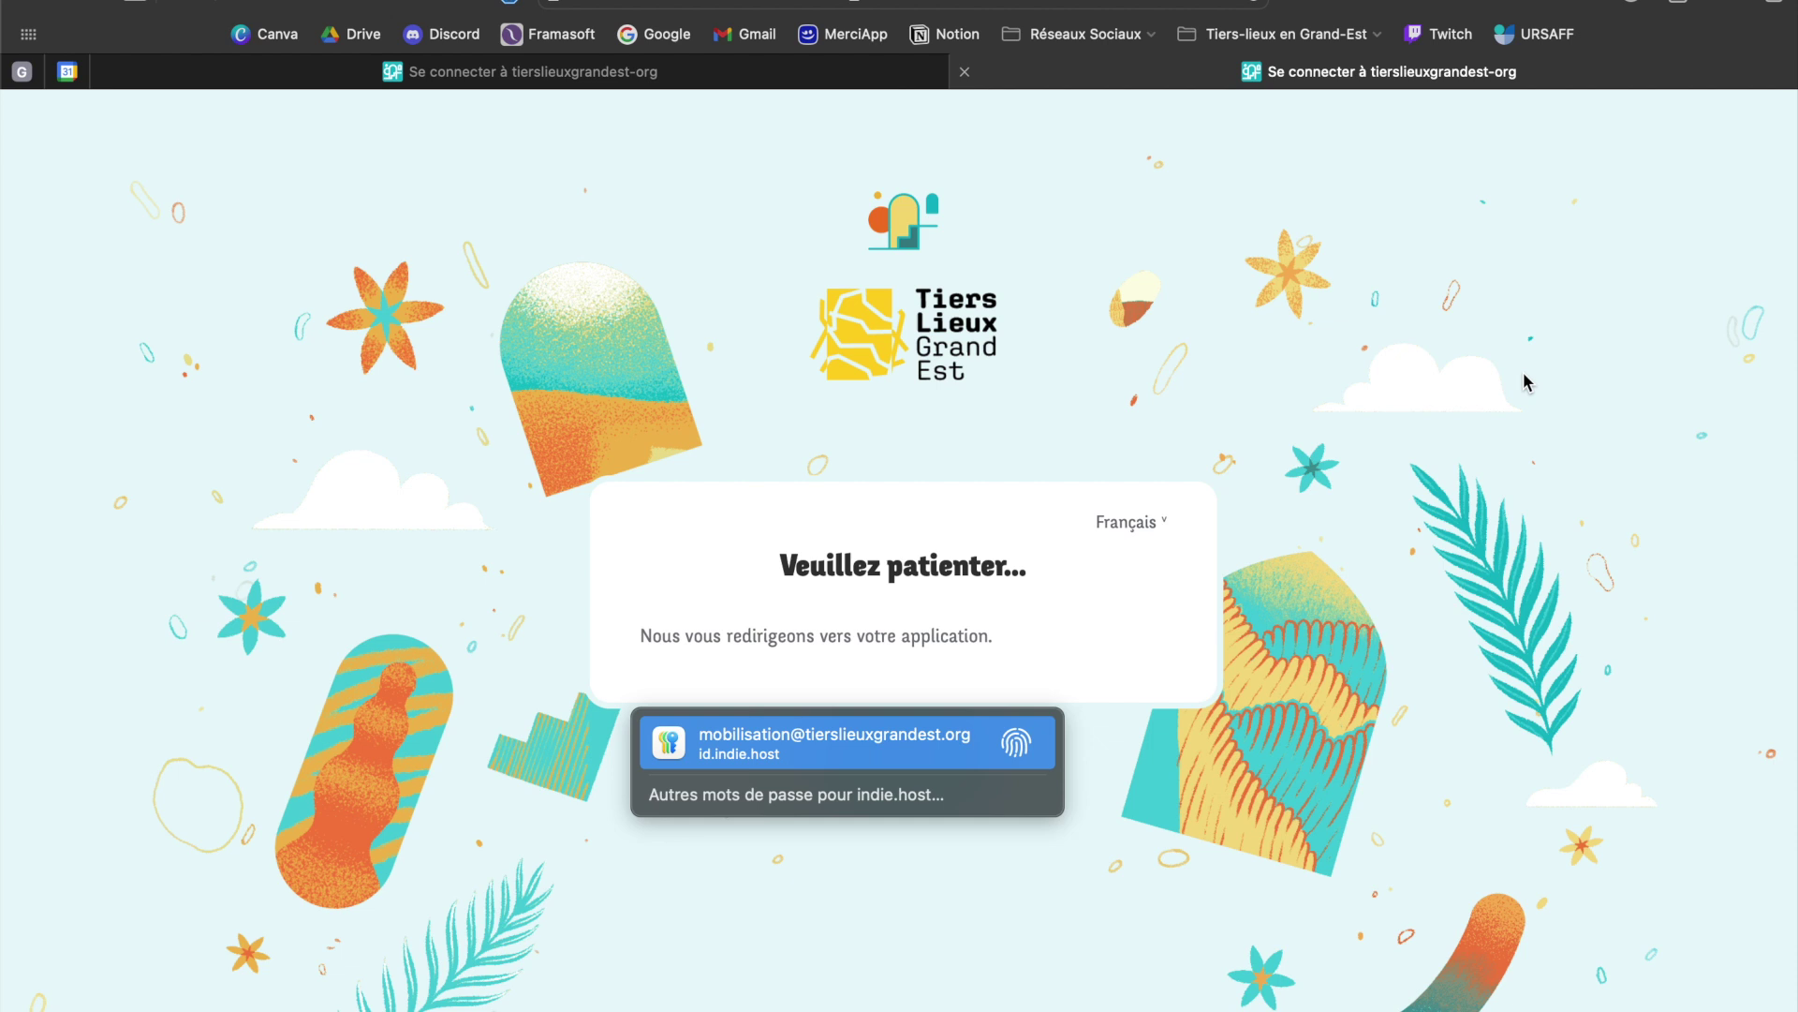
left_click(1403, 337)
scroll(1403, 337, "down", 1)
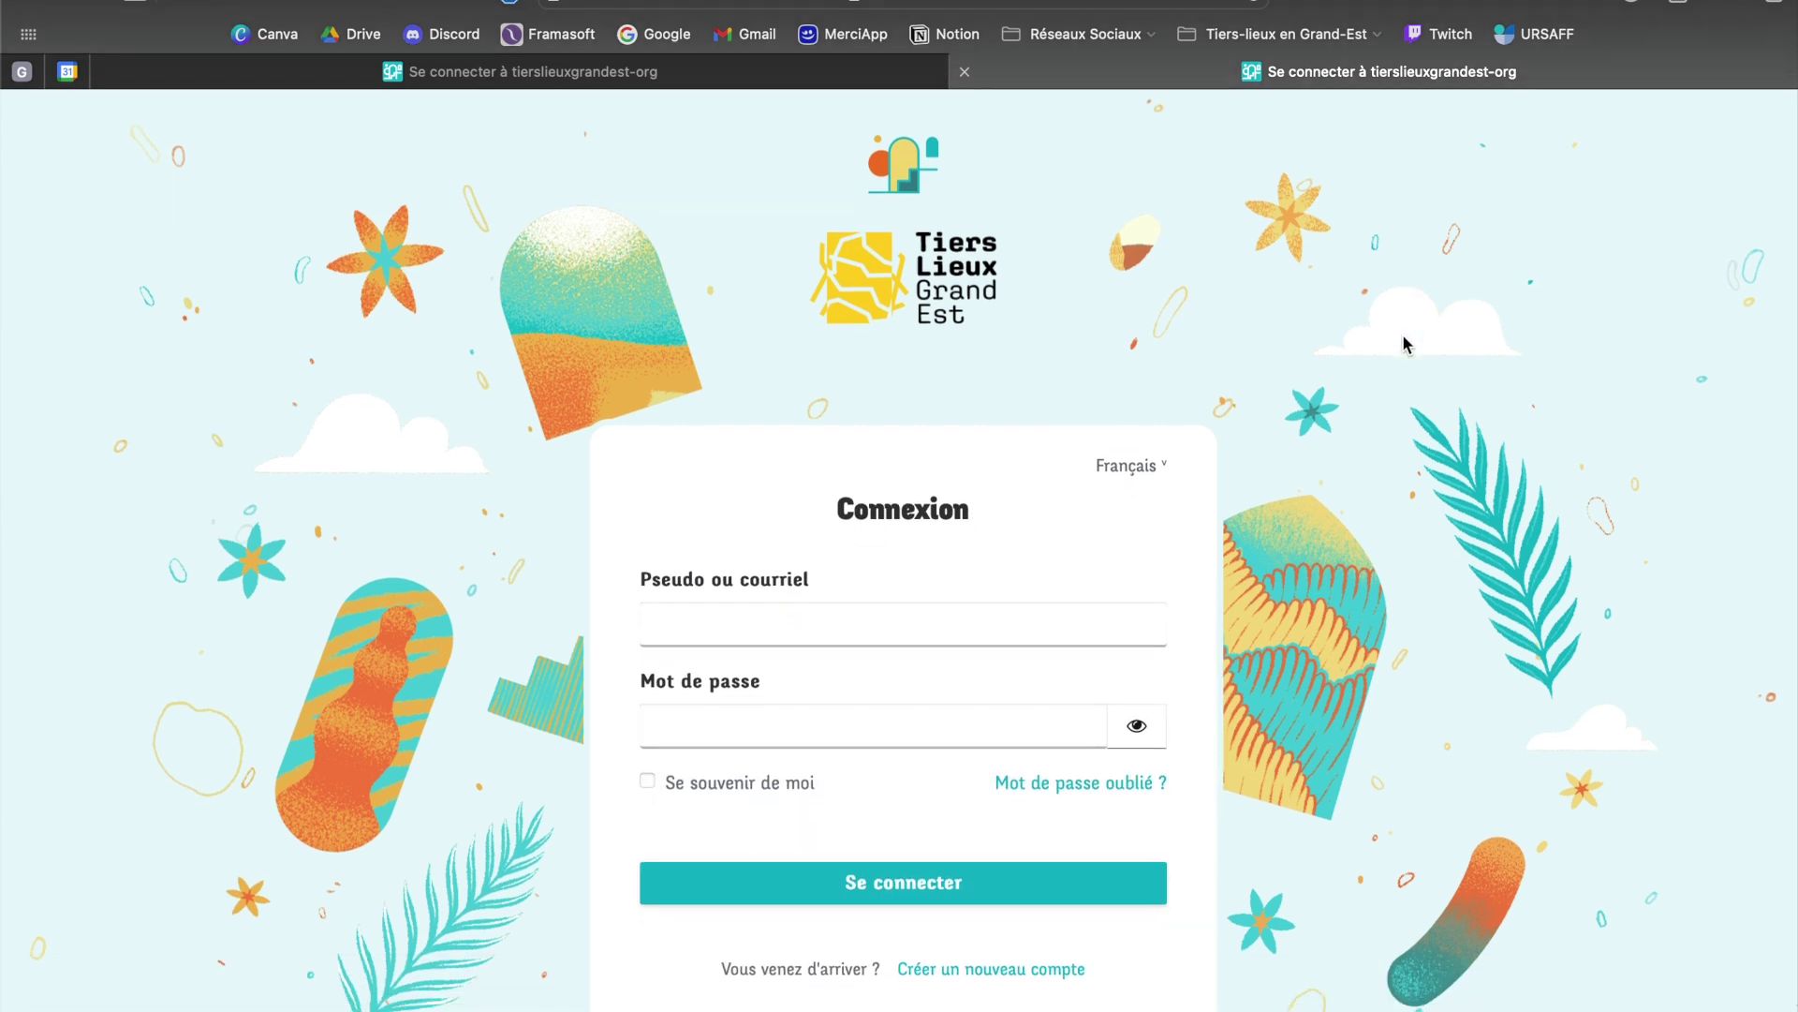
Fill in the account e-mail and password from the saved credentials and sign in to the network's cloud
left_click(859, 632)
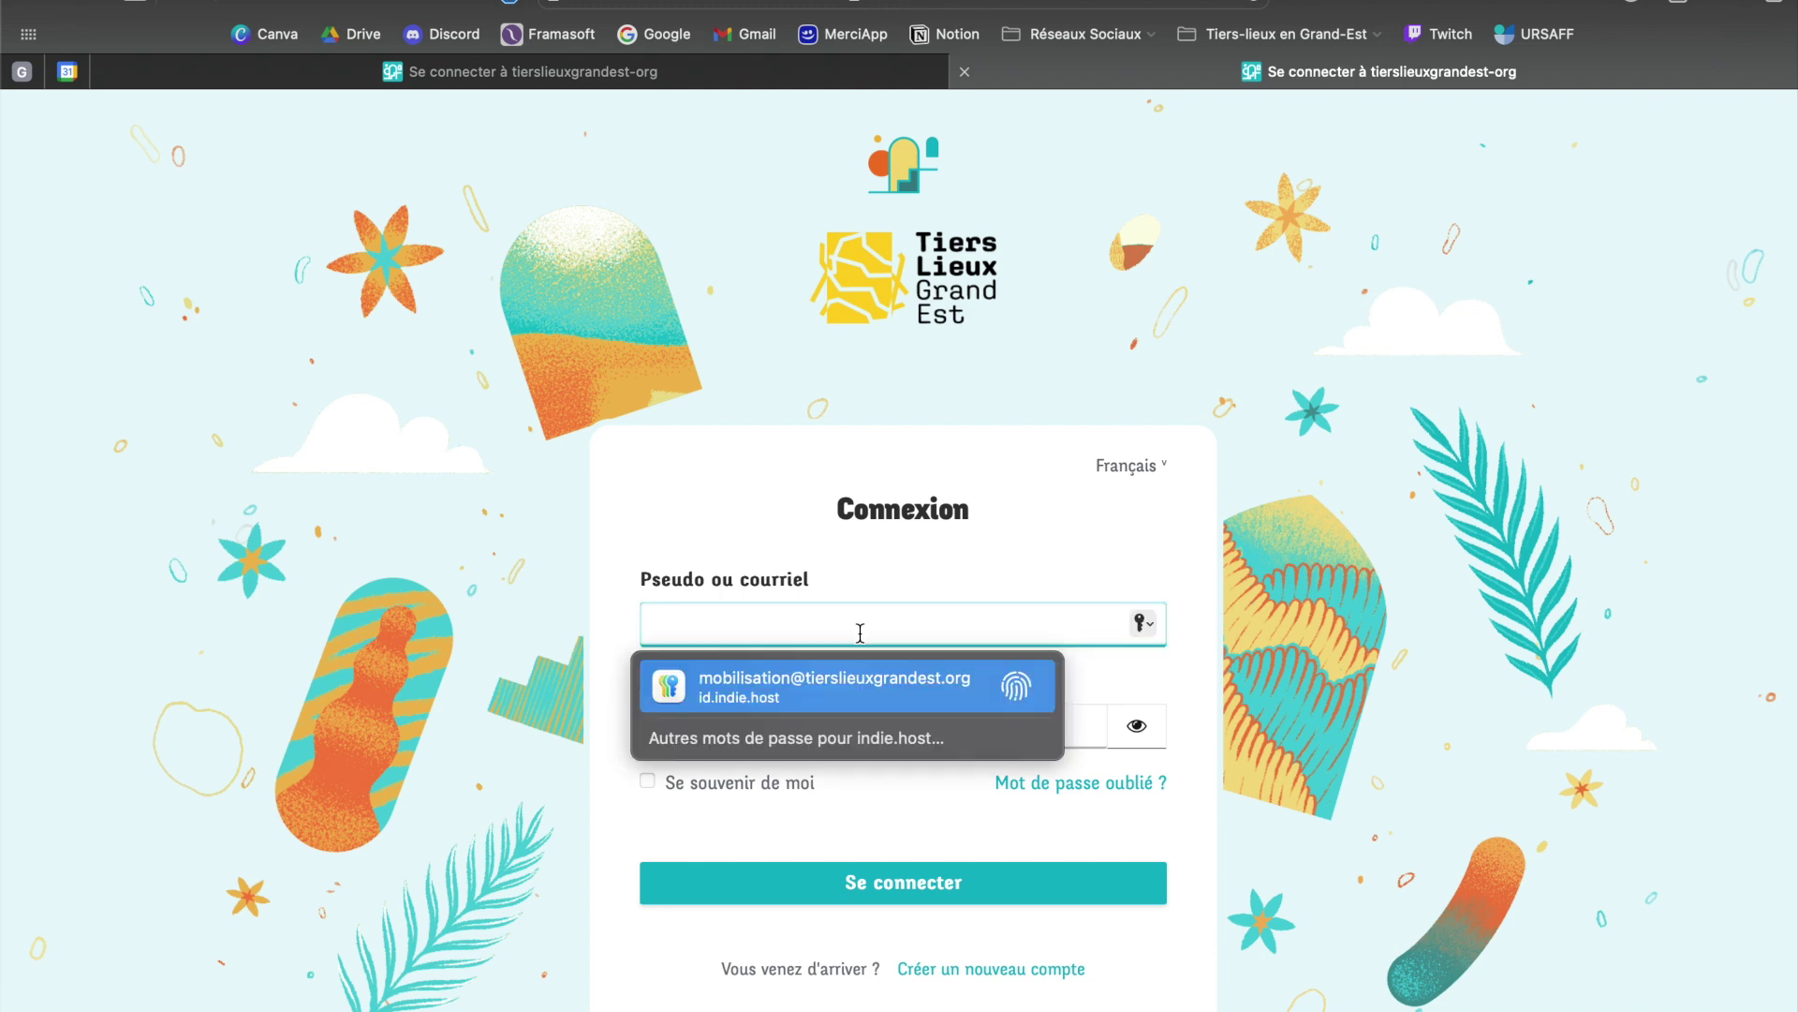
left_click(845, 684)
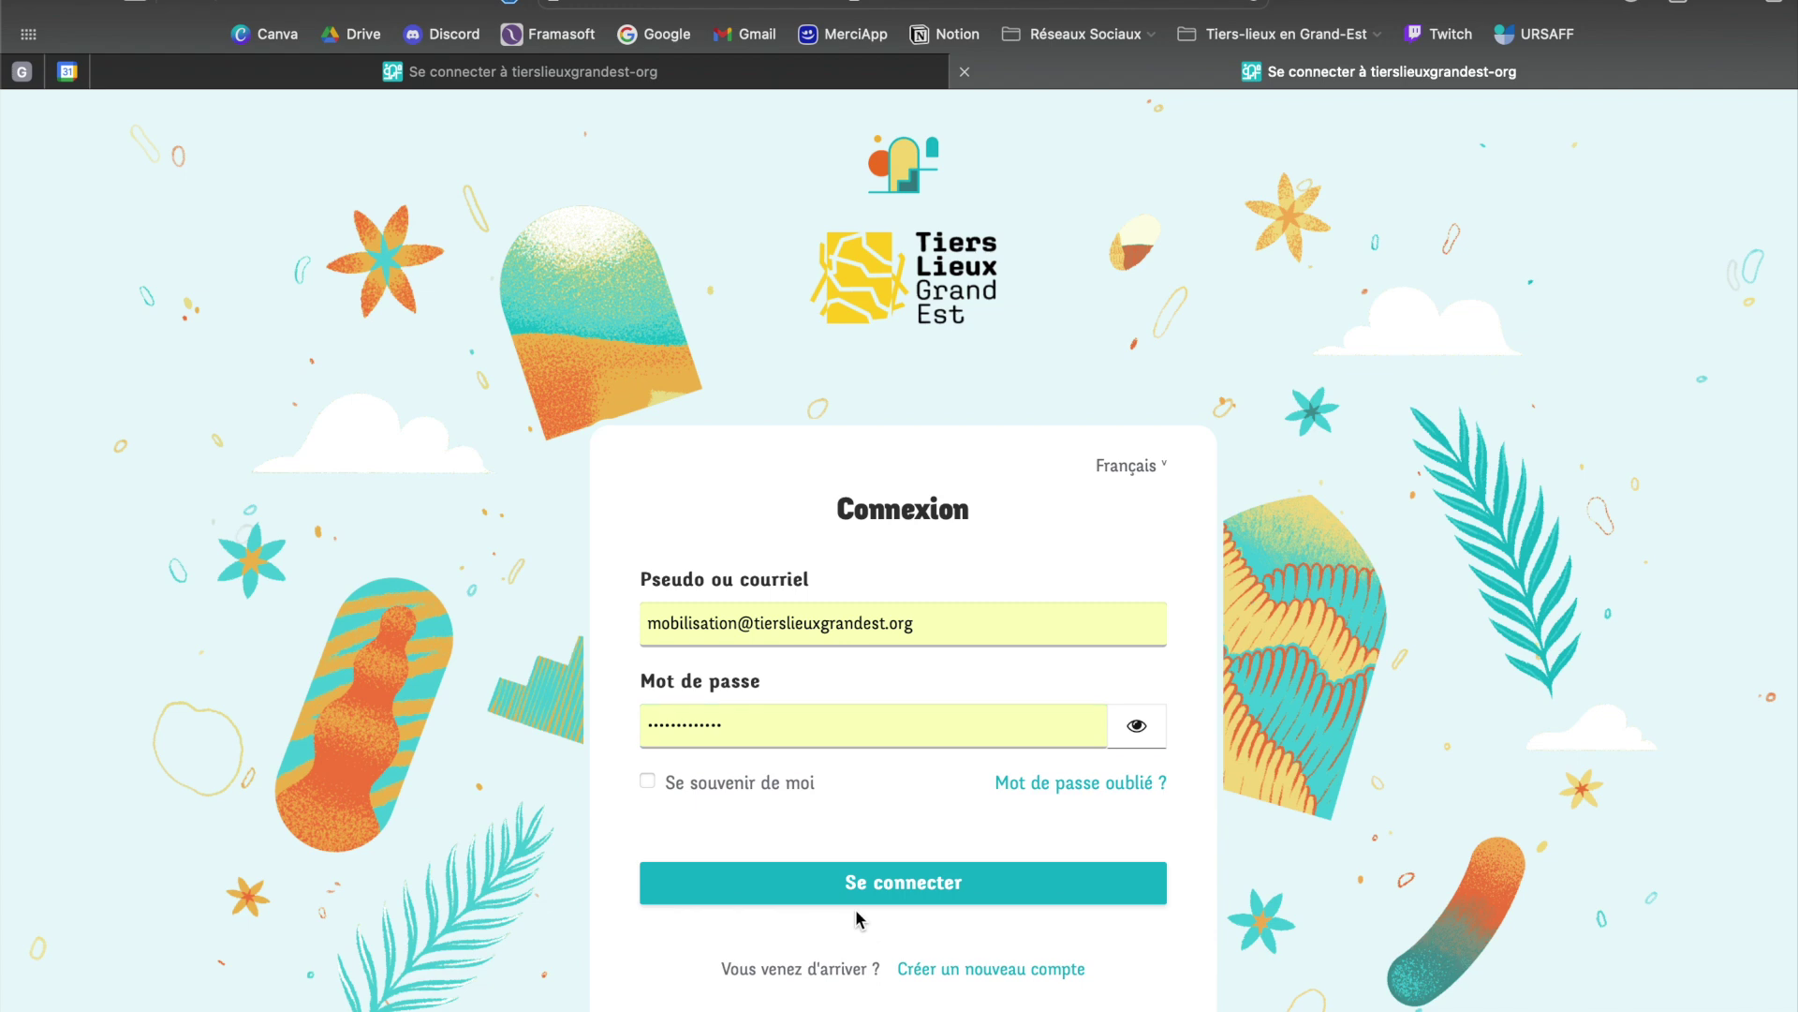
left_click(854, 890)
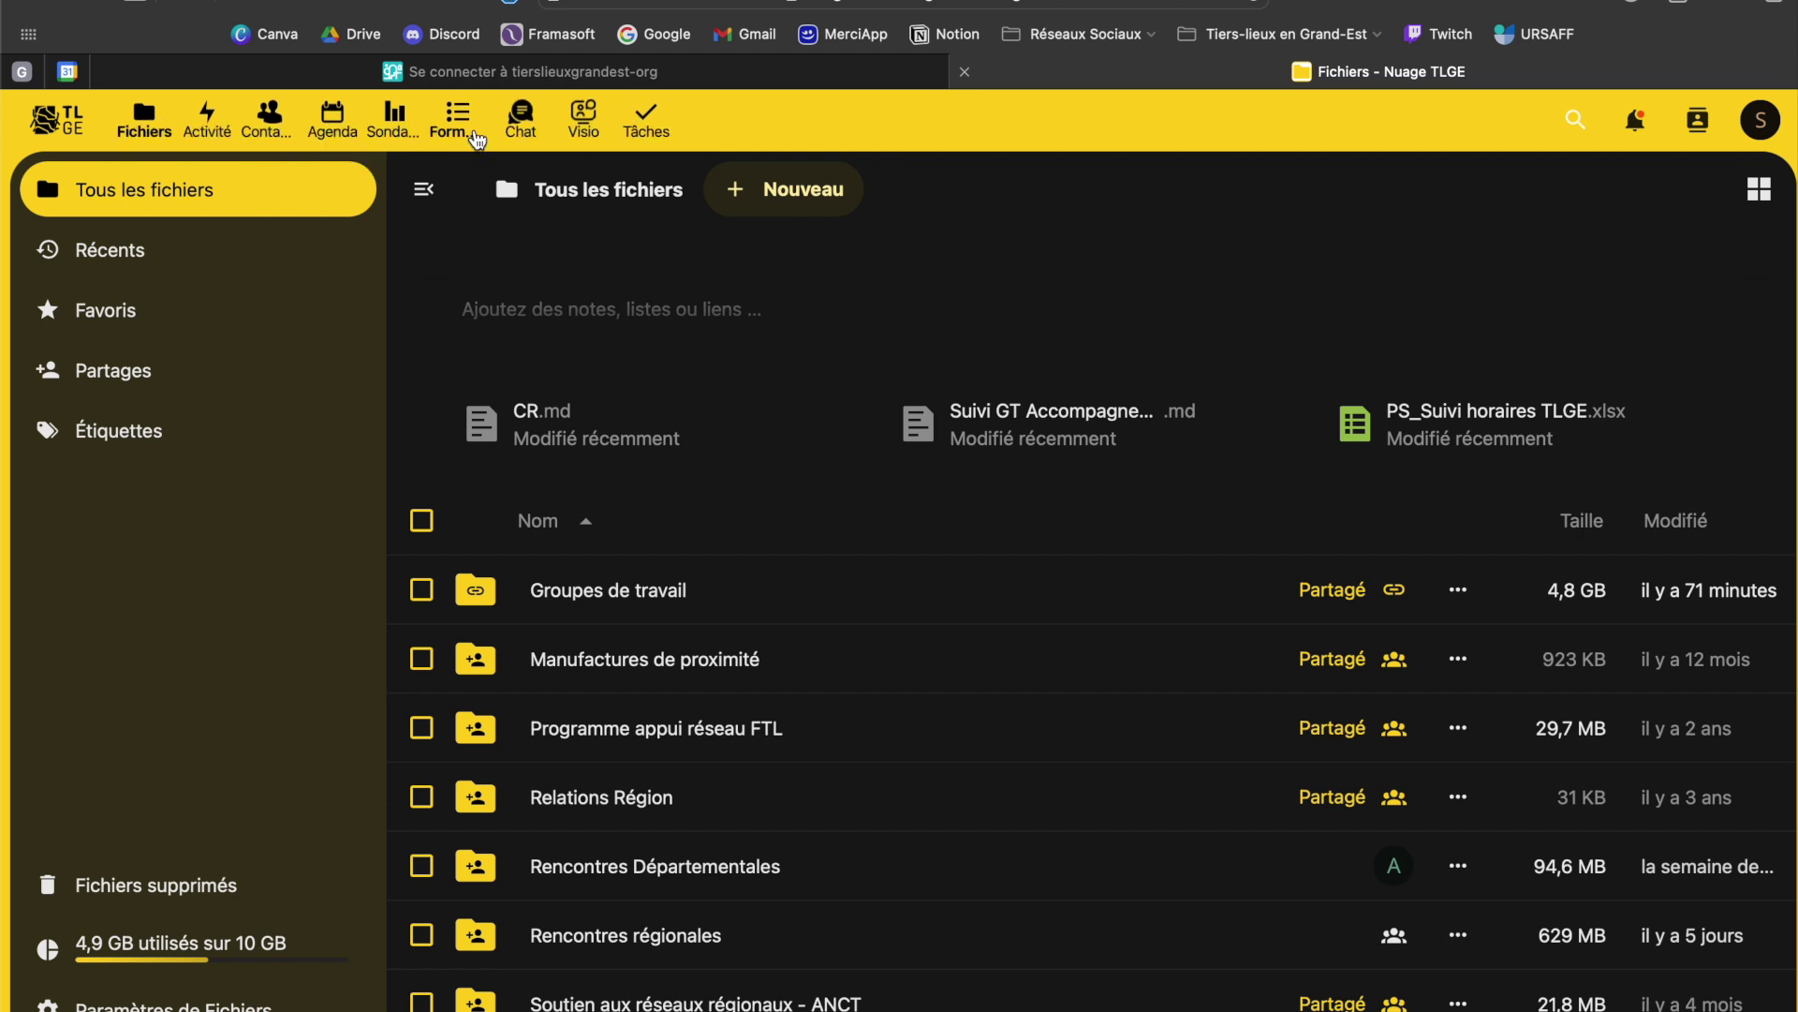
Open the chat application from within the network's cloud
left_click(521, 119)
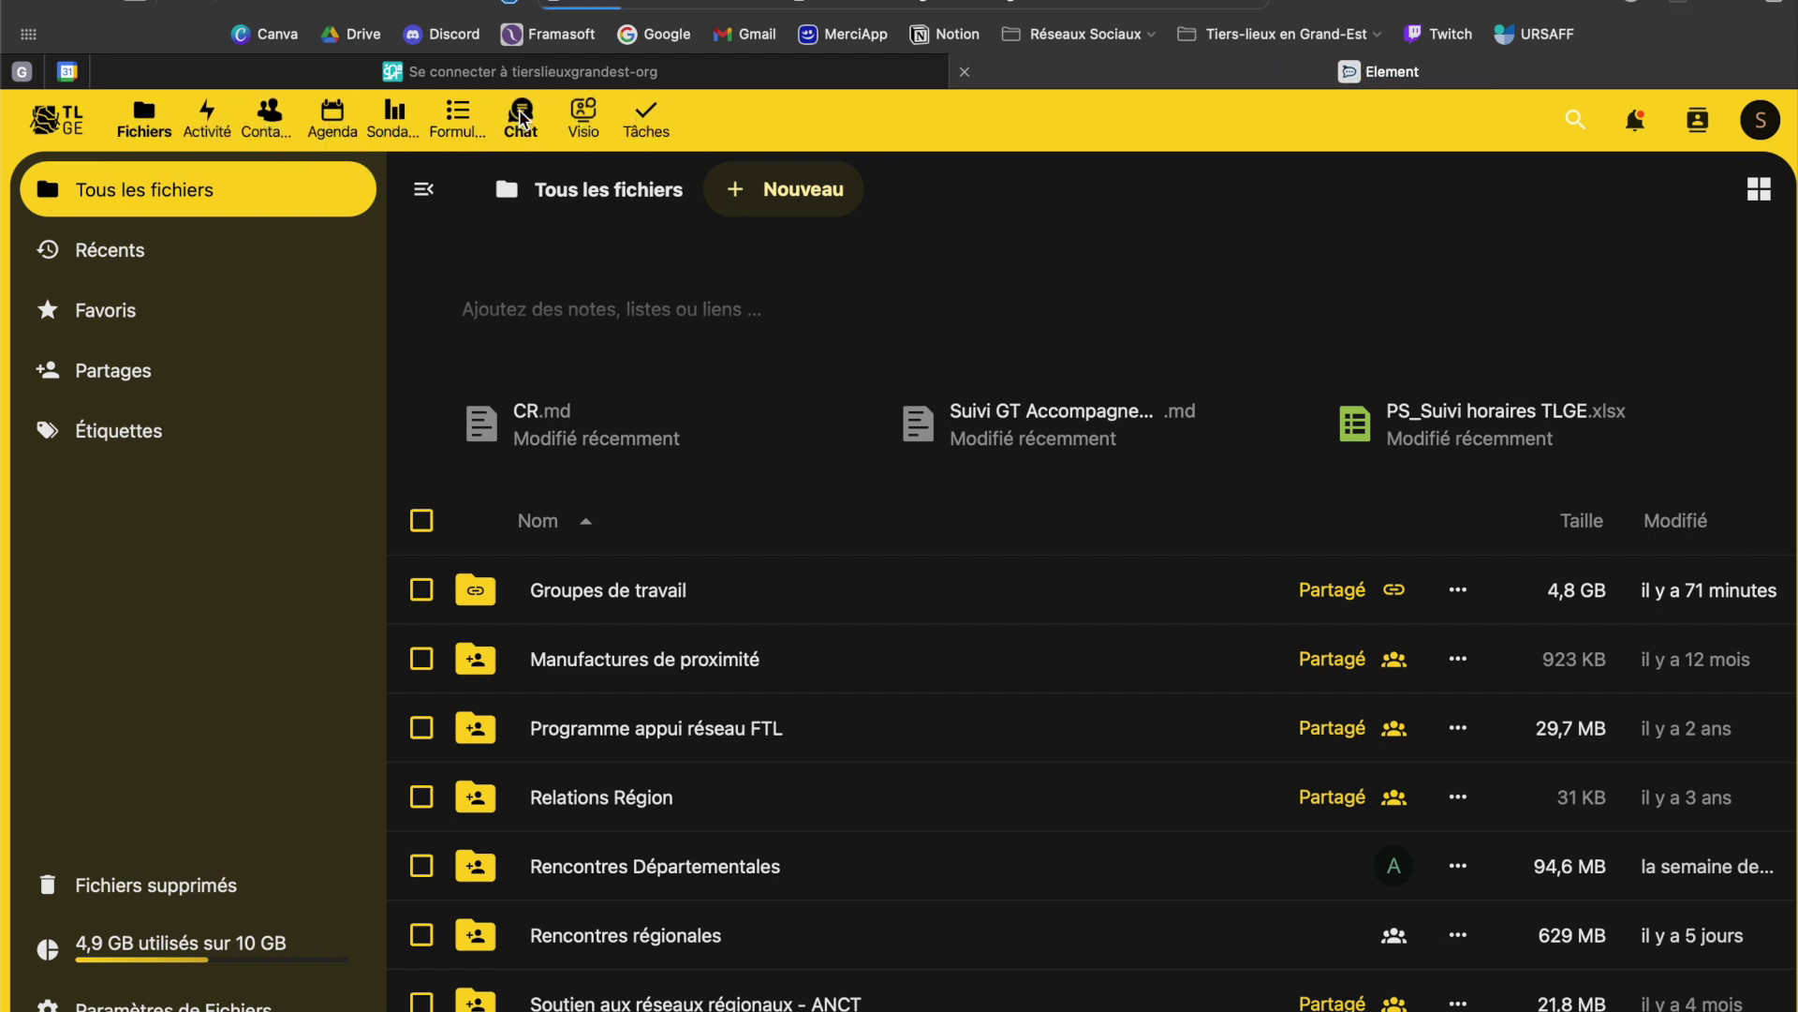